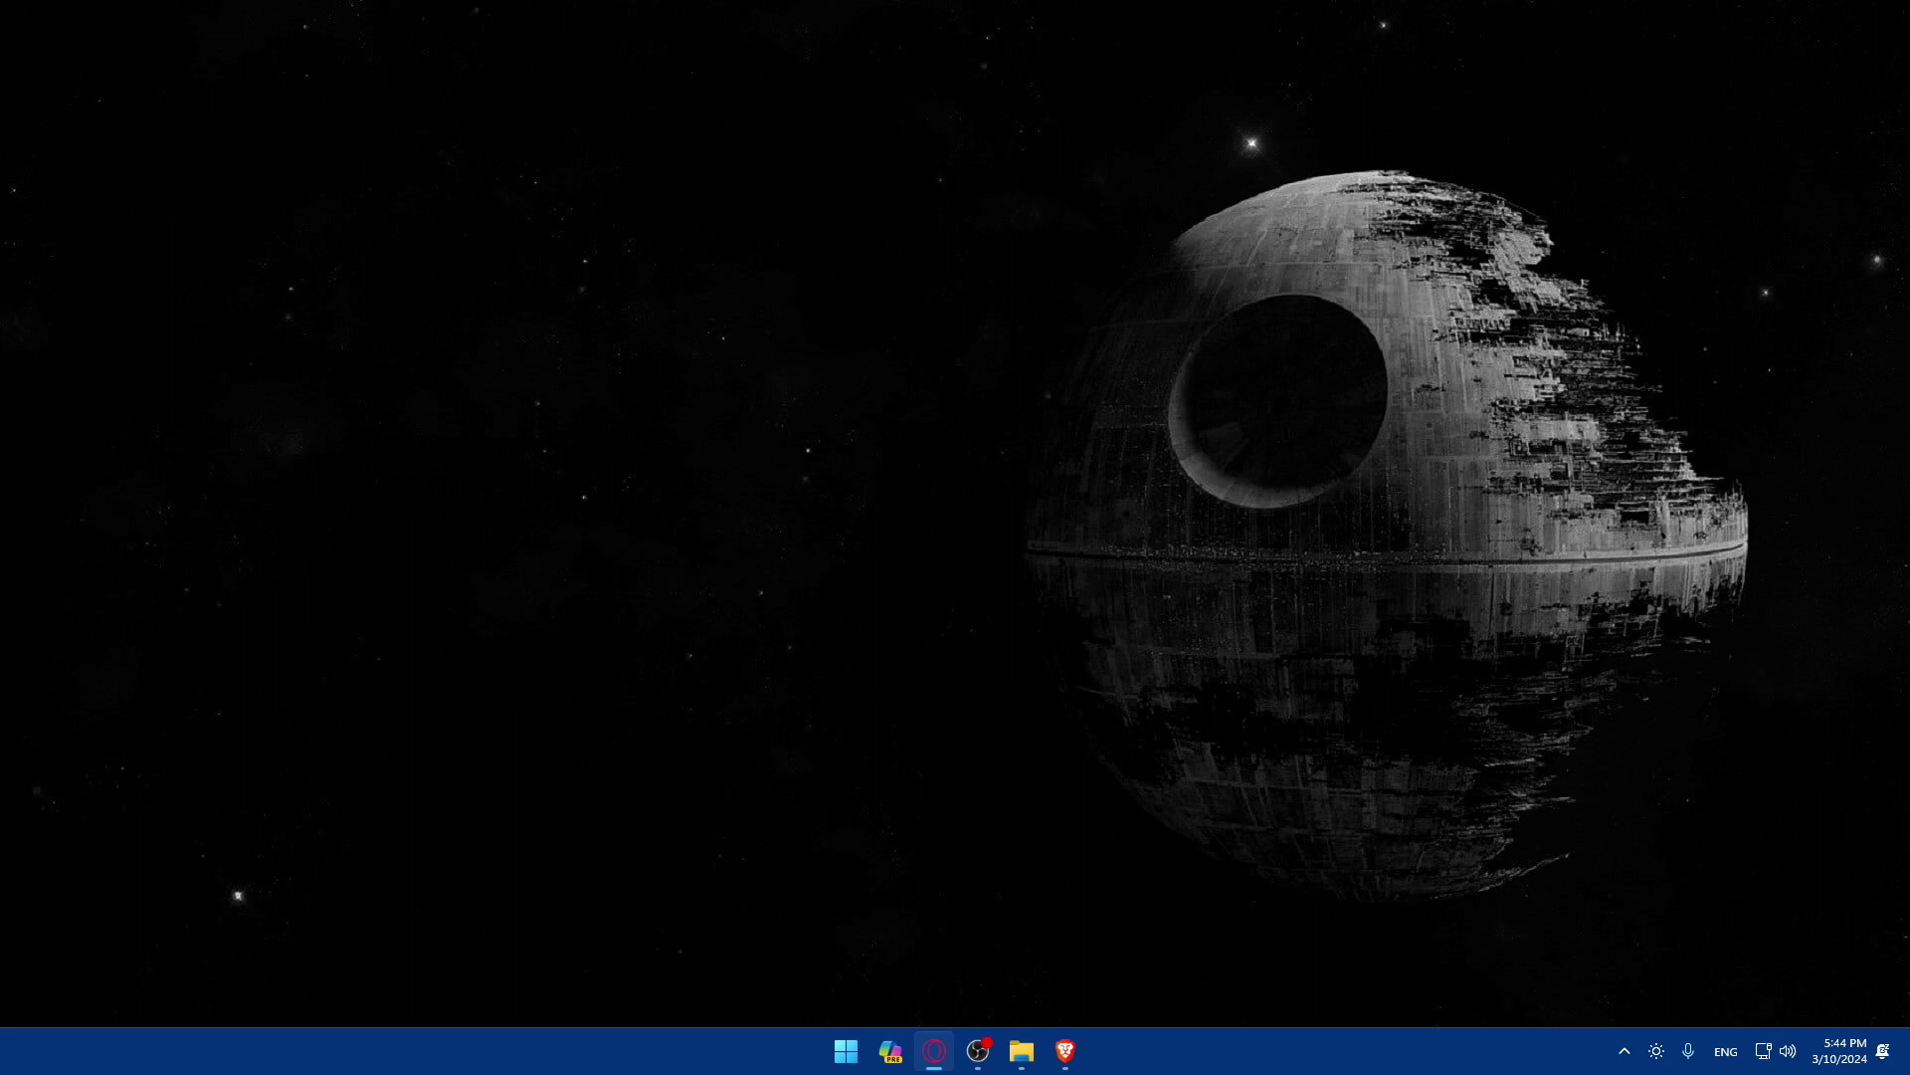
Open riotgames.com in Brave and reach the Riot account sign-in page
mouse_move(1066, 1050)
mouse_down()
mouse_move(925, 1055)
mouse_move(1096, 1055)
mouse_up()
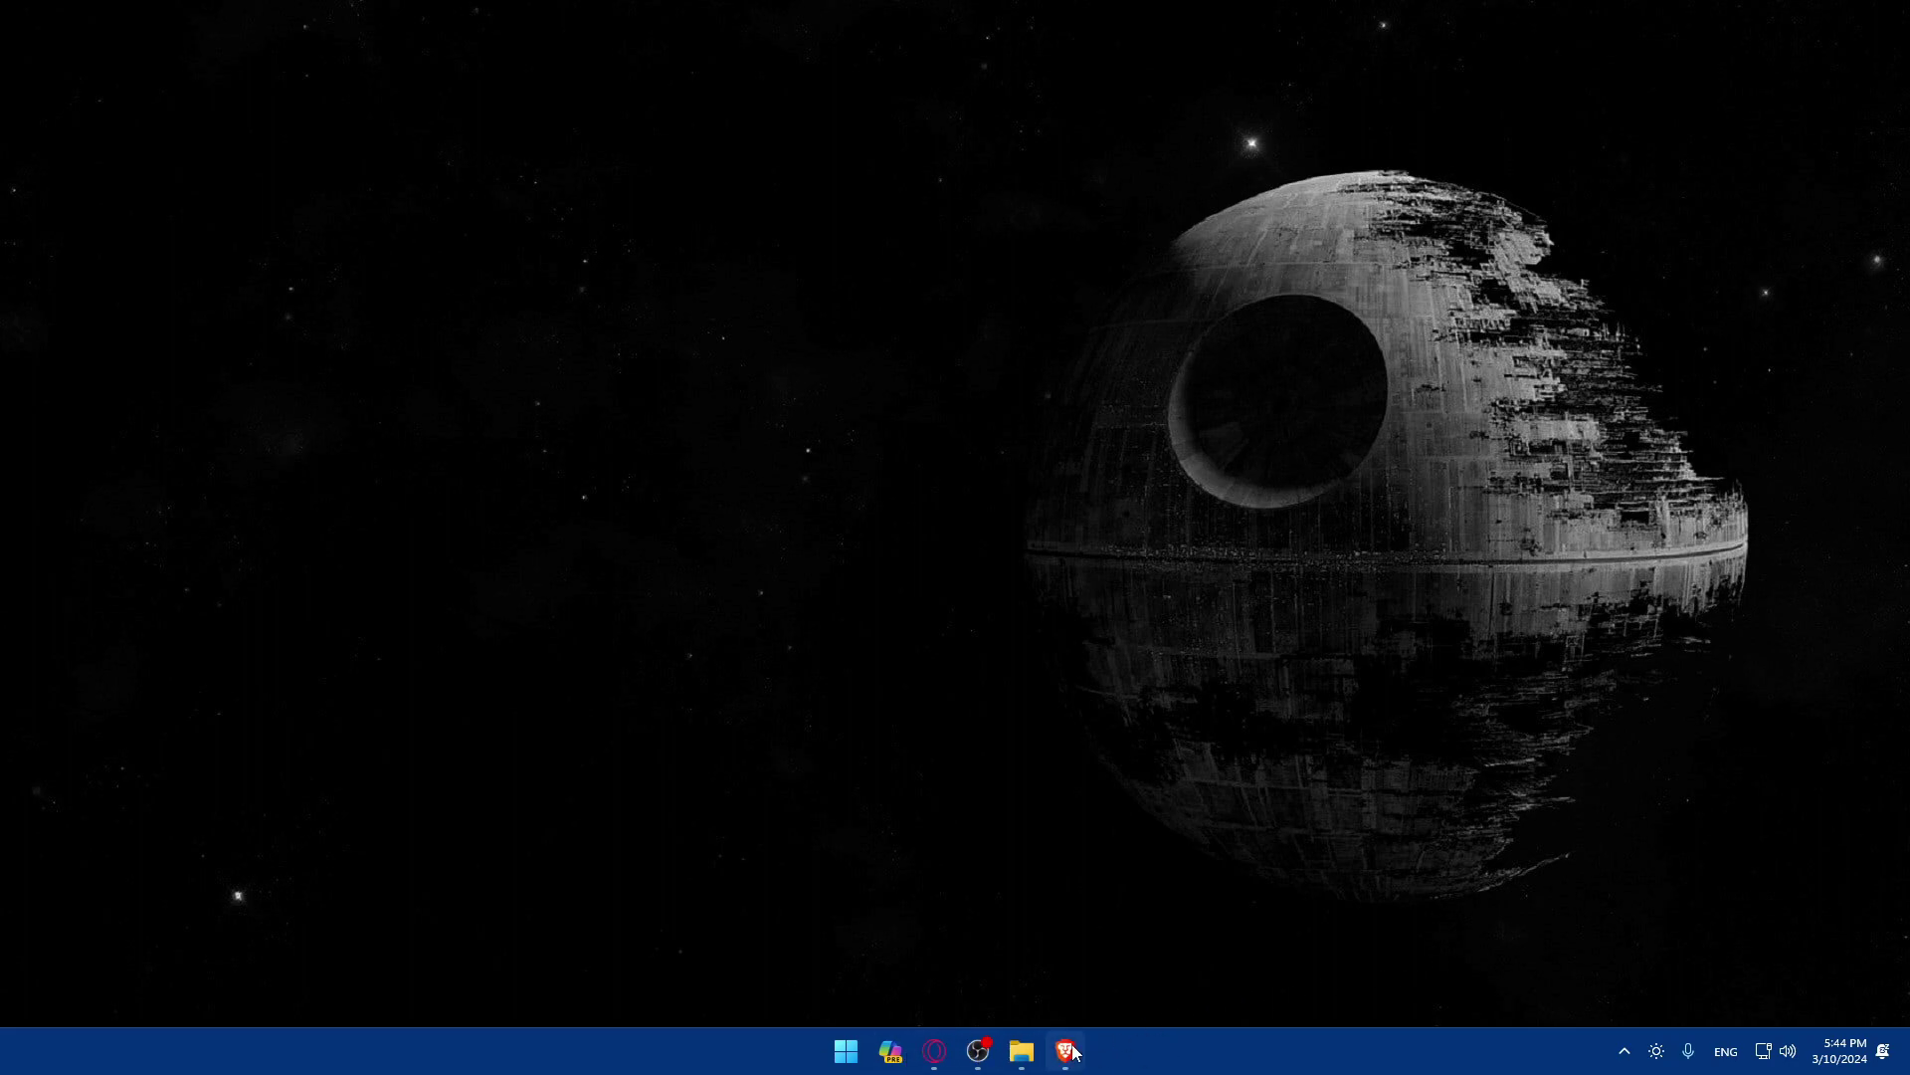
click(1066, 1051)
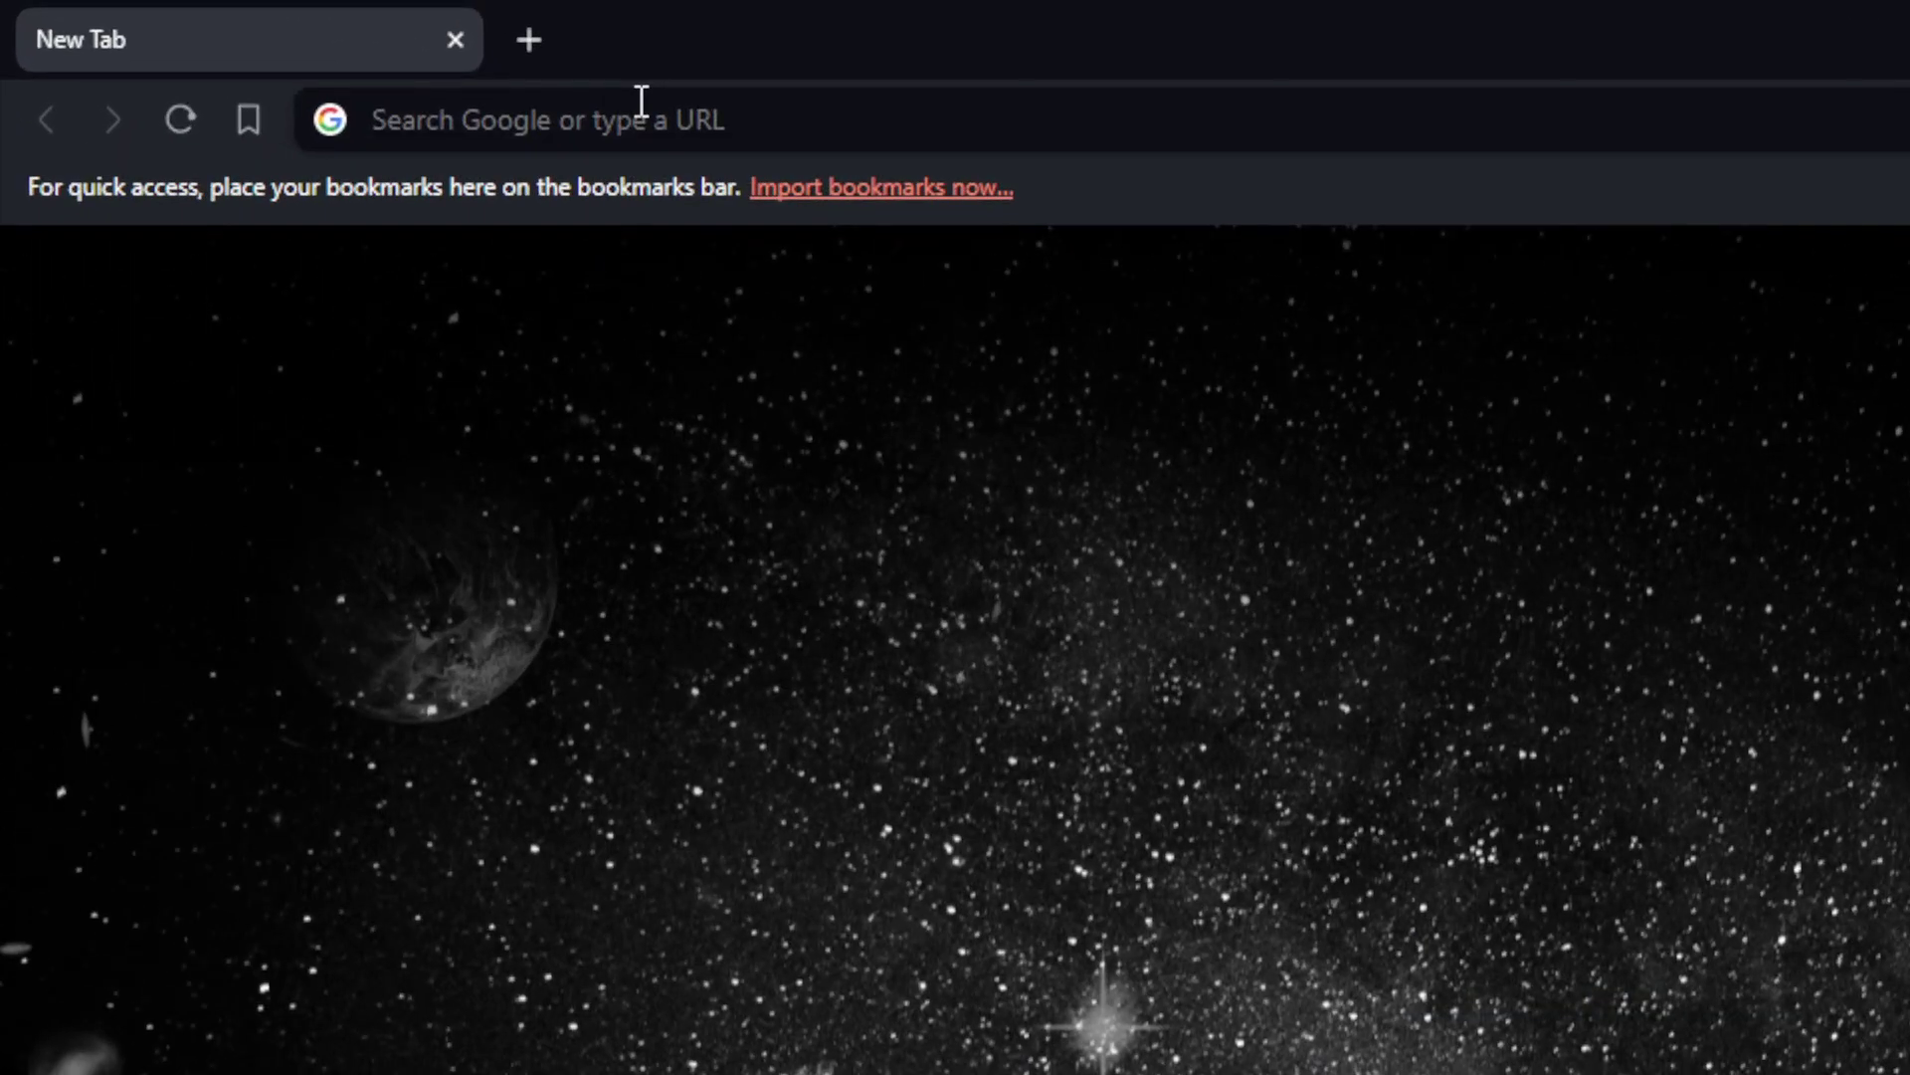
click(321, 51)
text(riot)
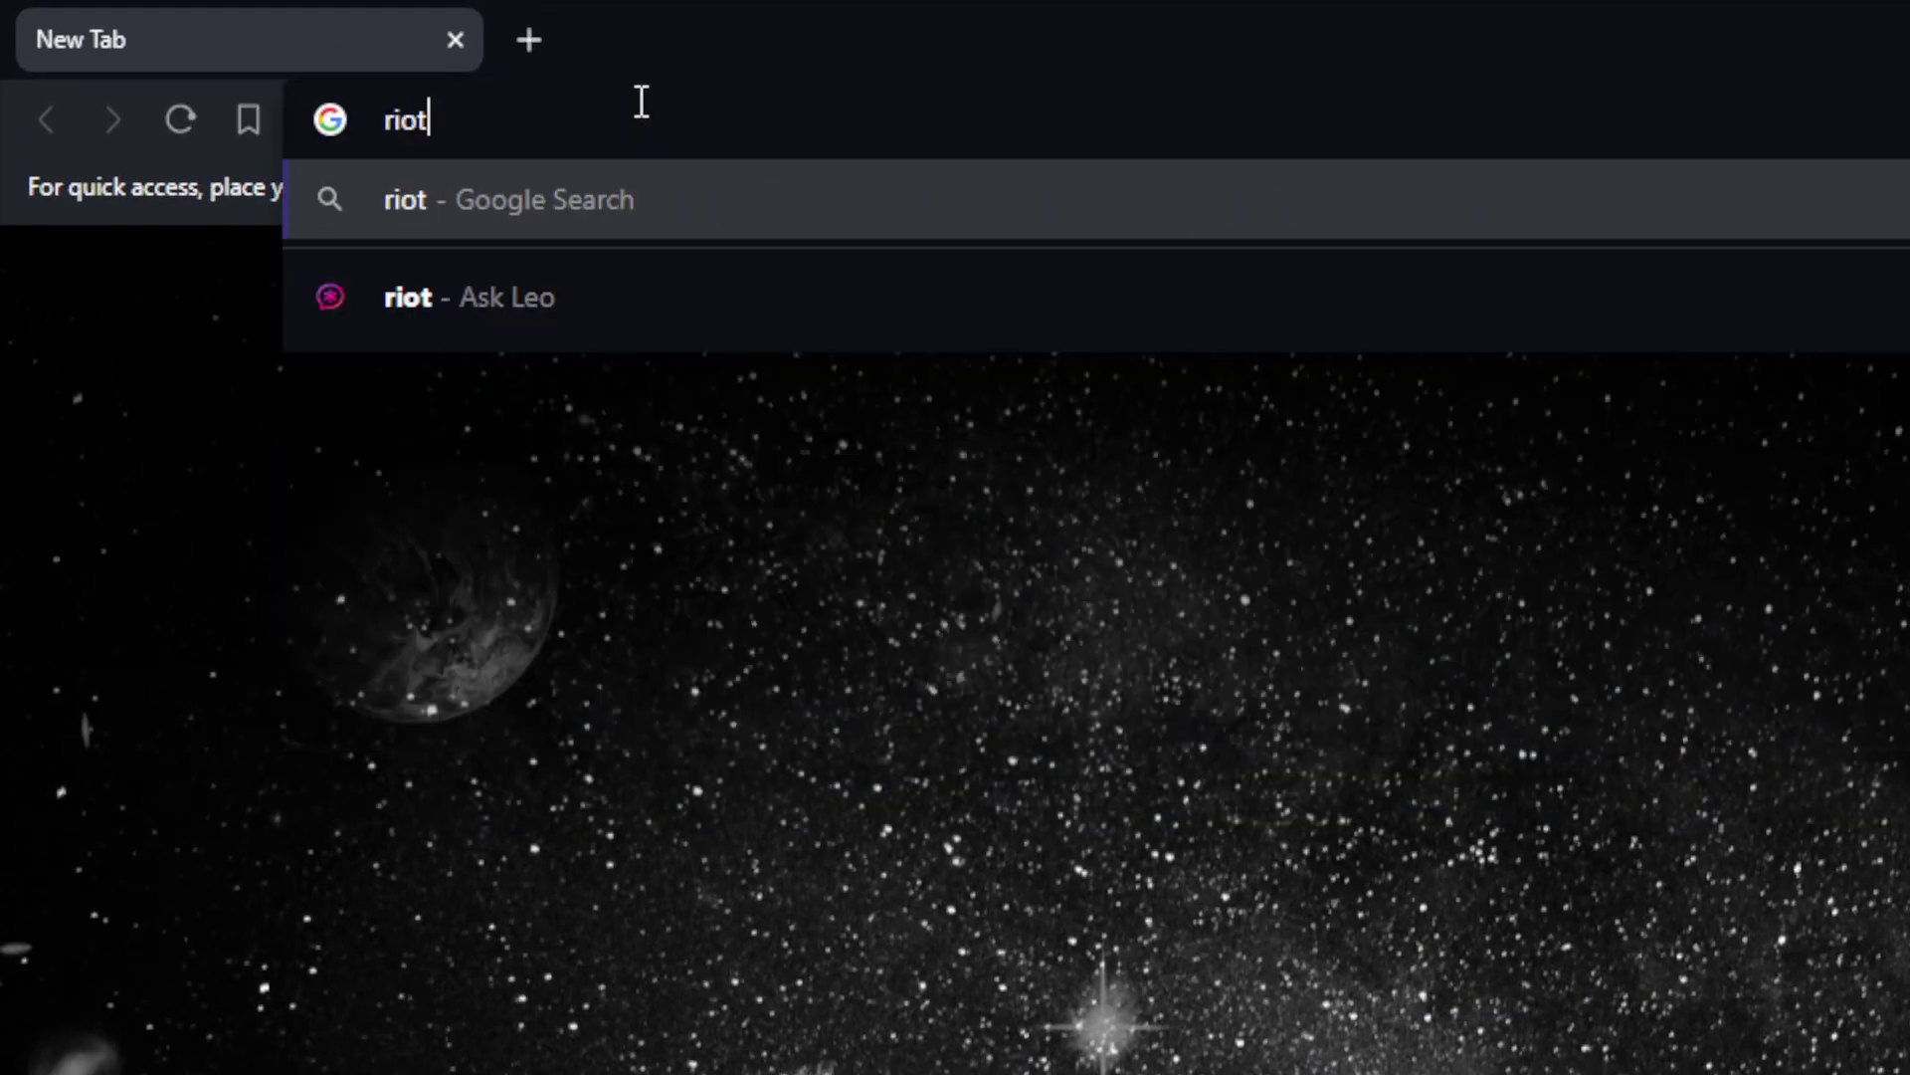
text(games.co)
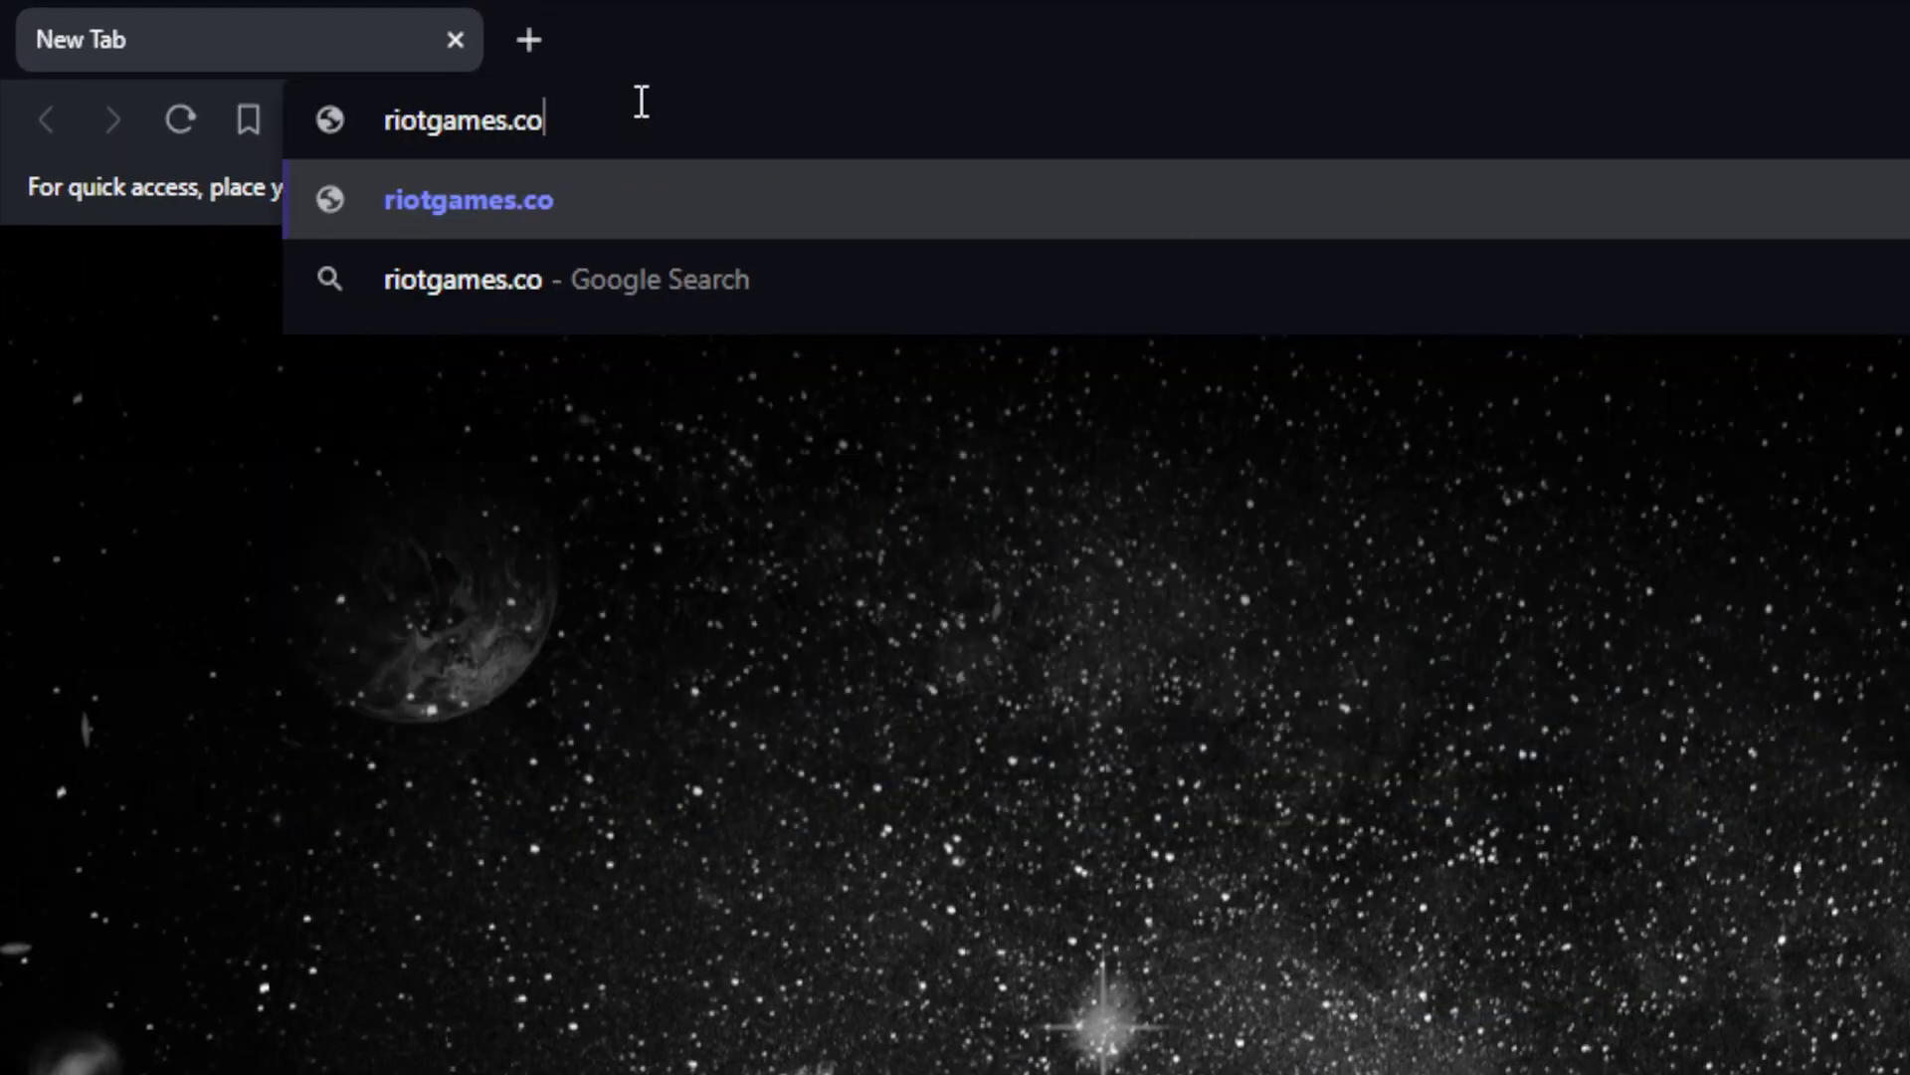
text(m)
key(Return)
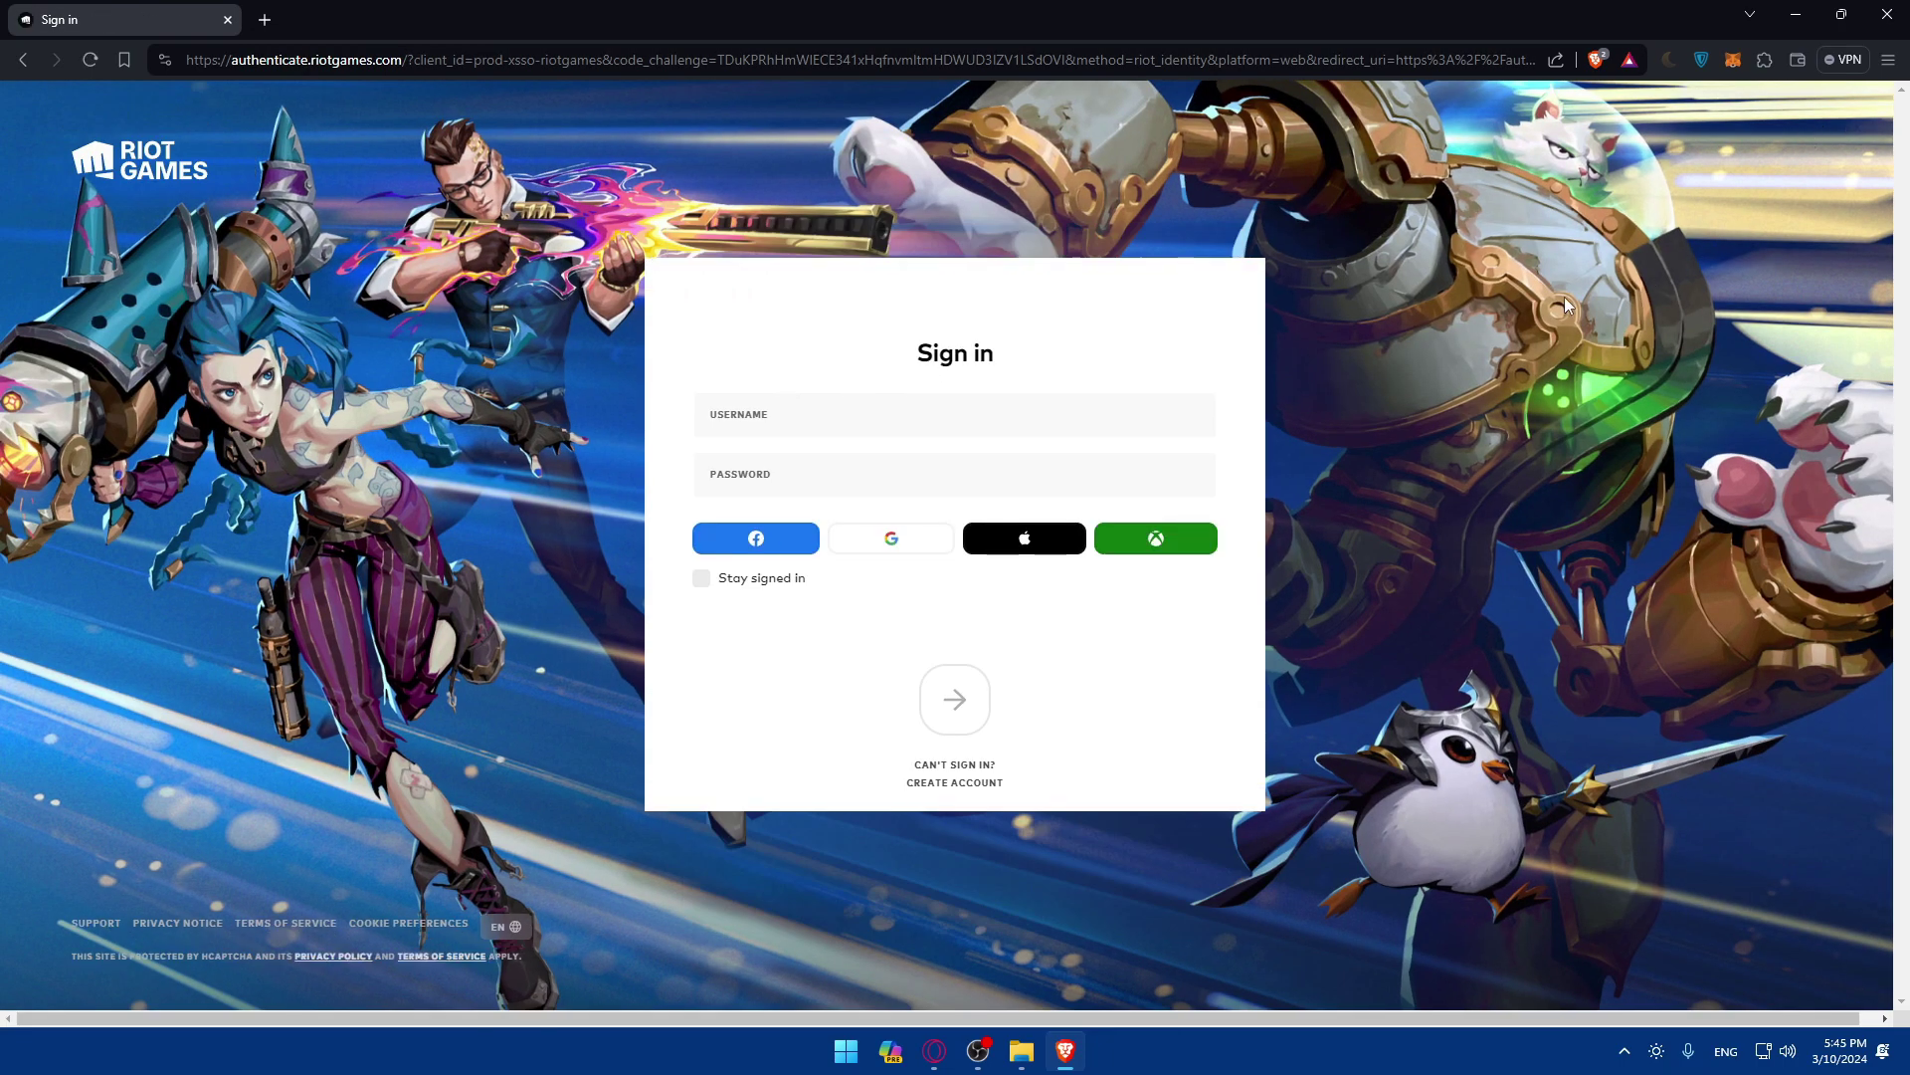
click(959, 783)
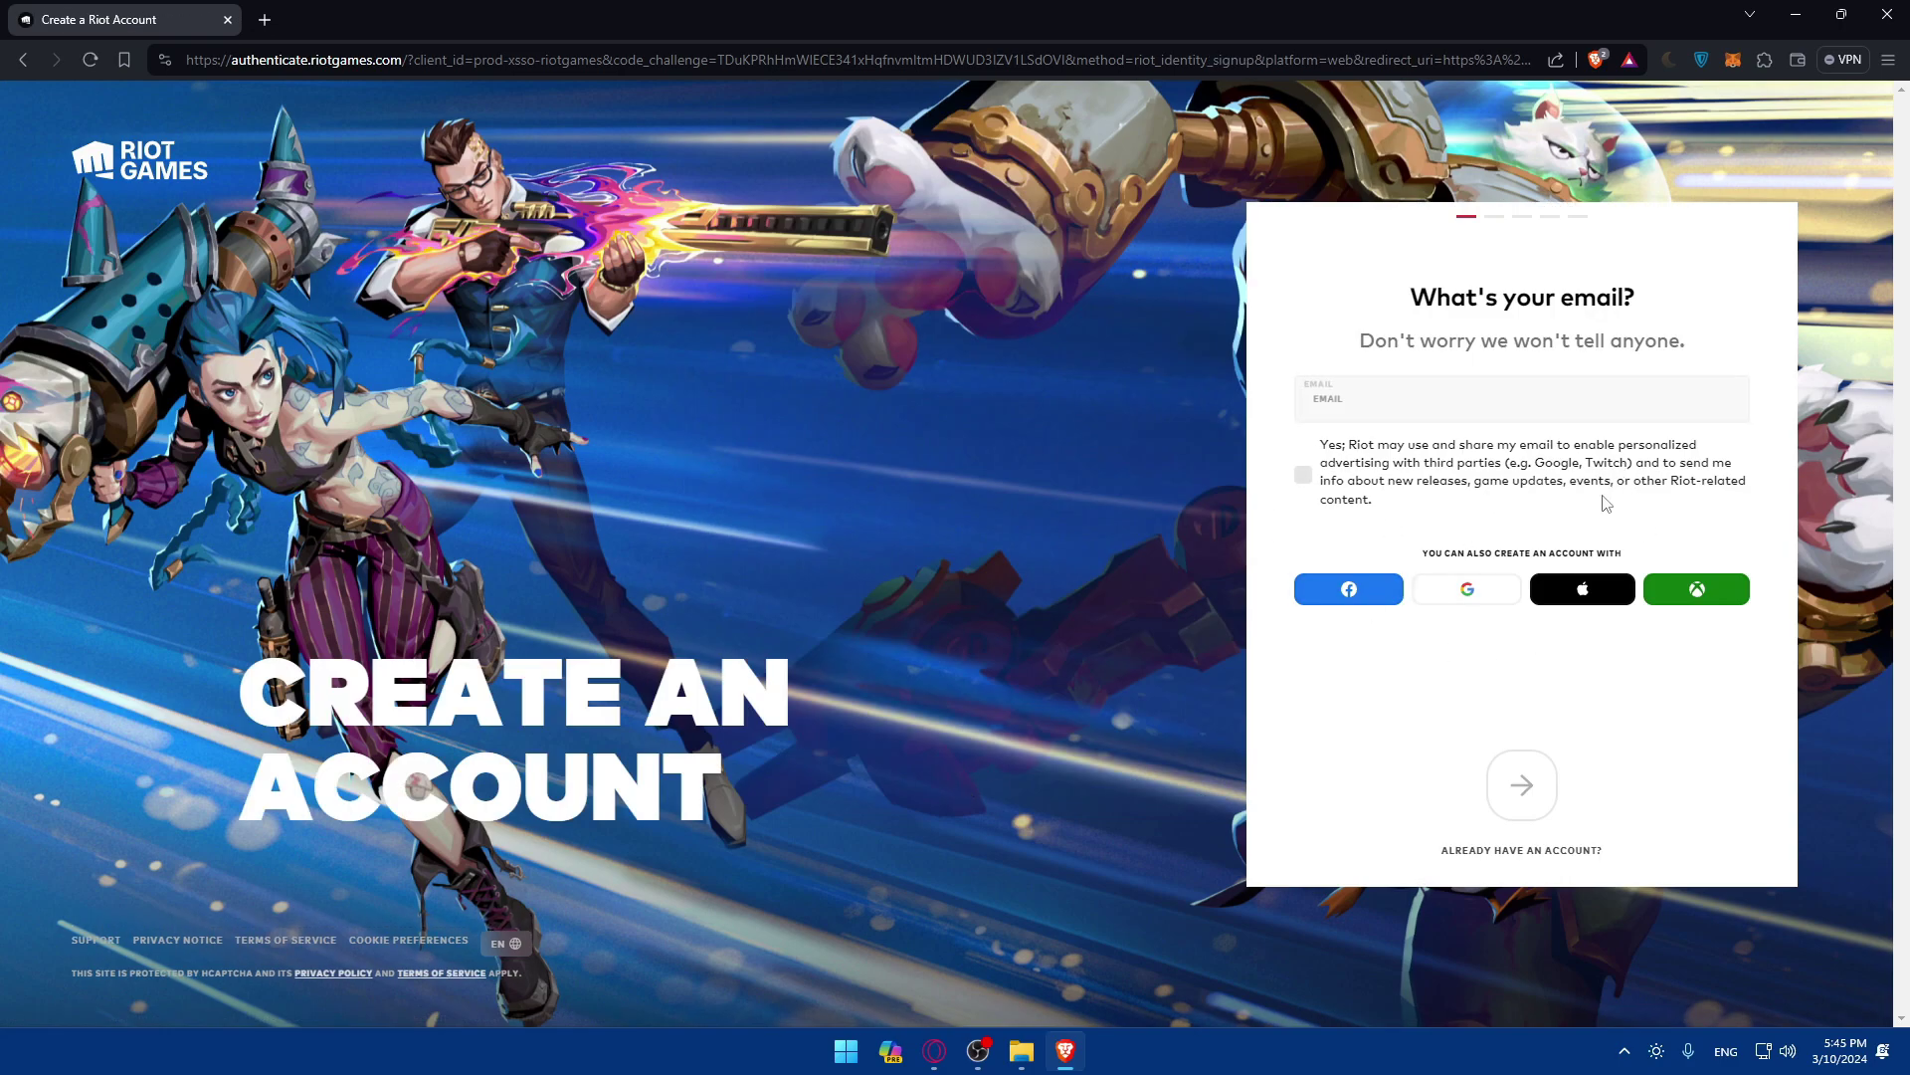
key(alt+Left)
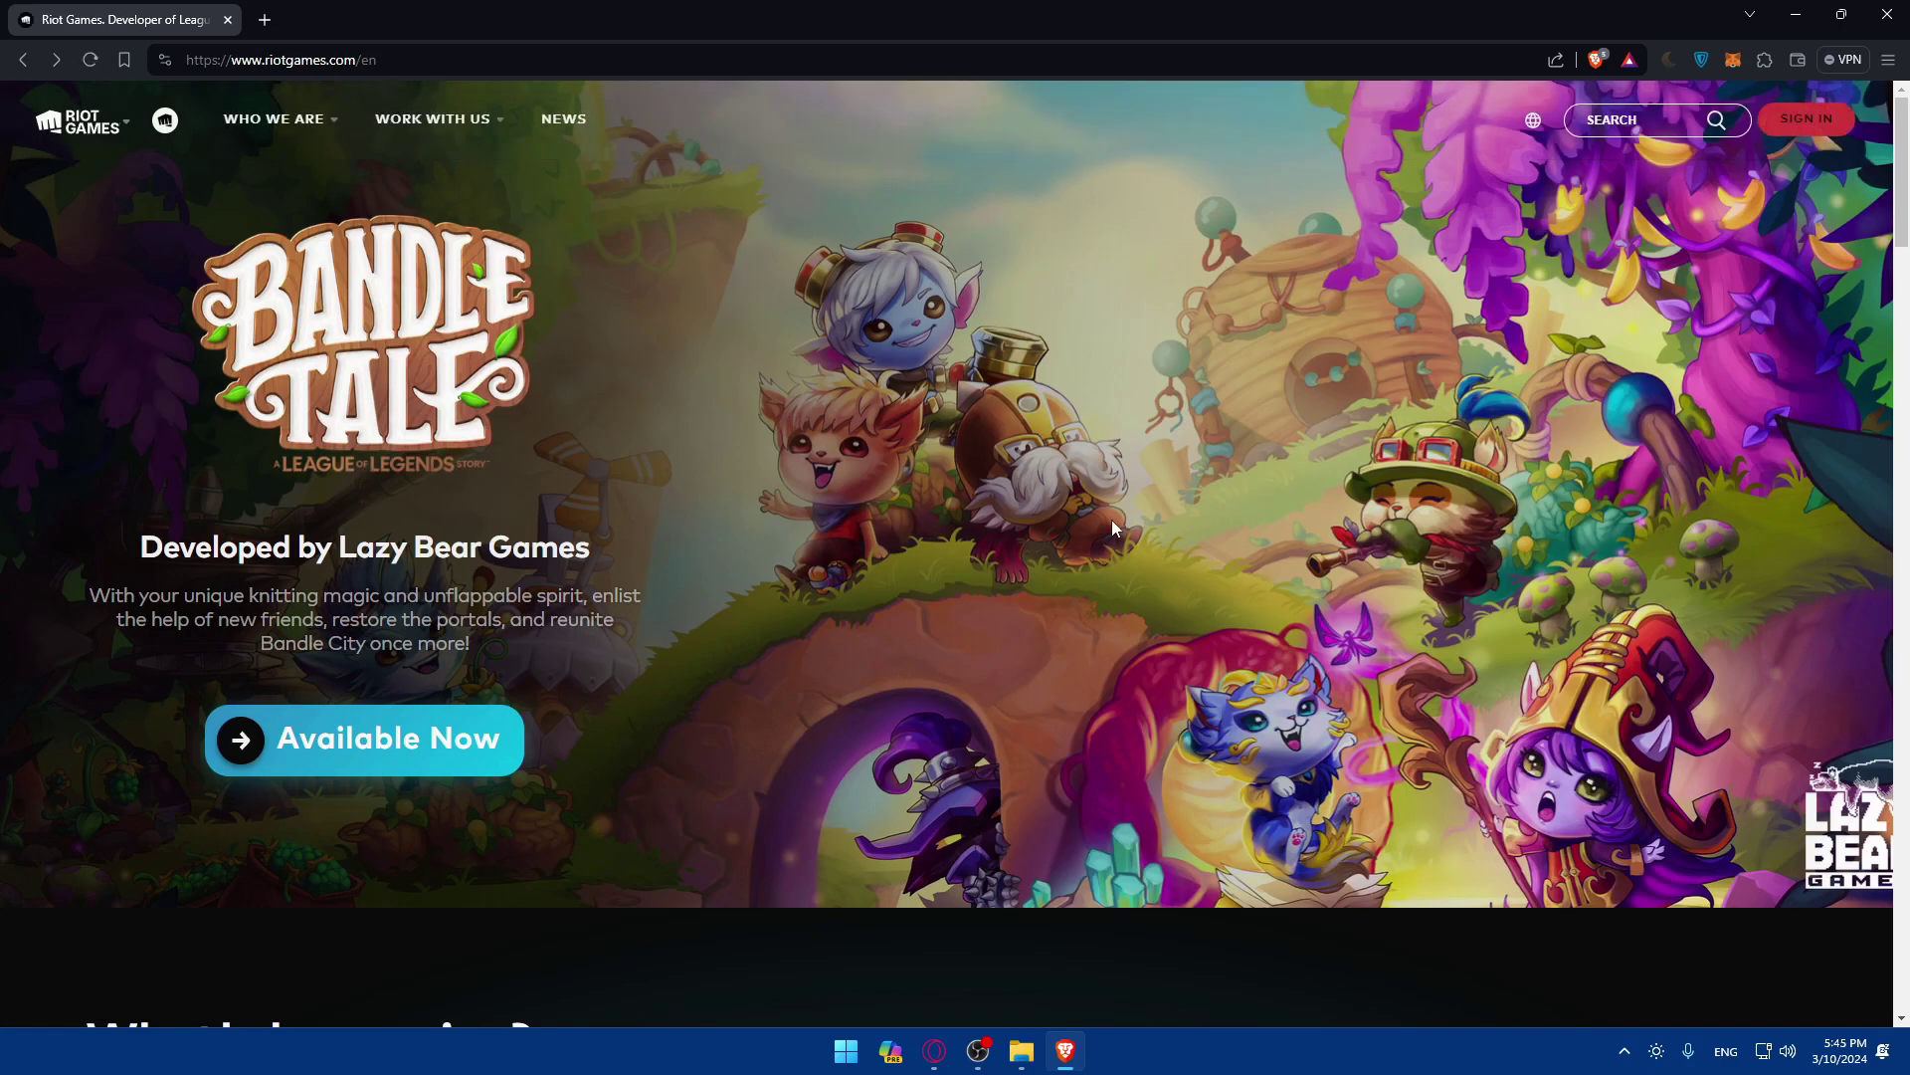
click(1817, 125)
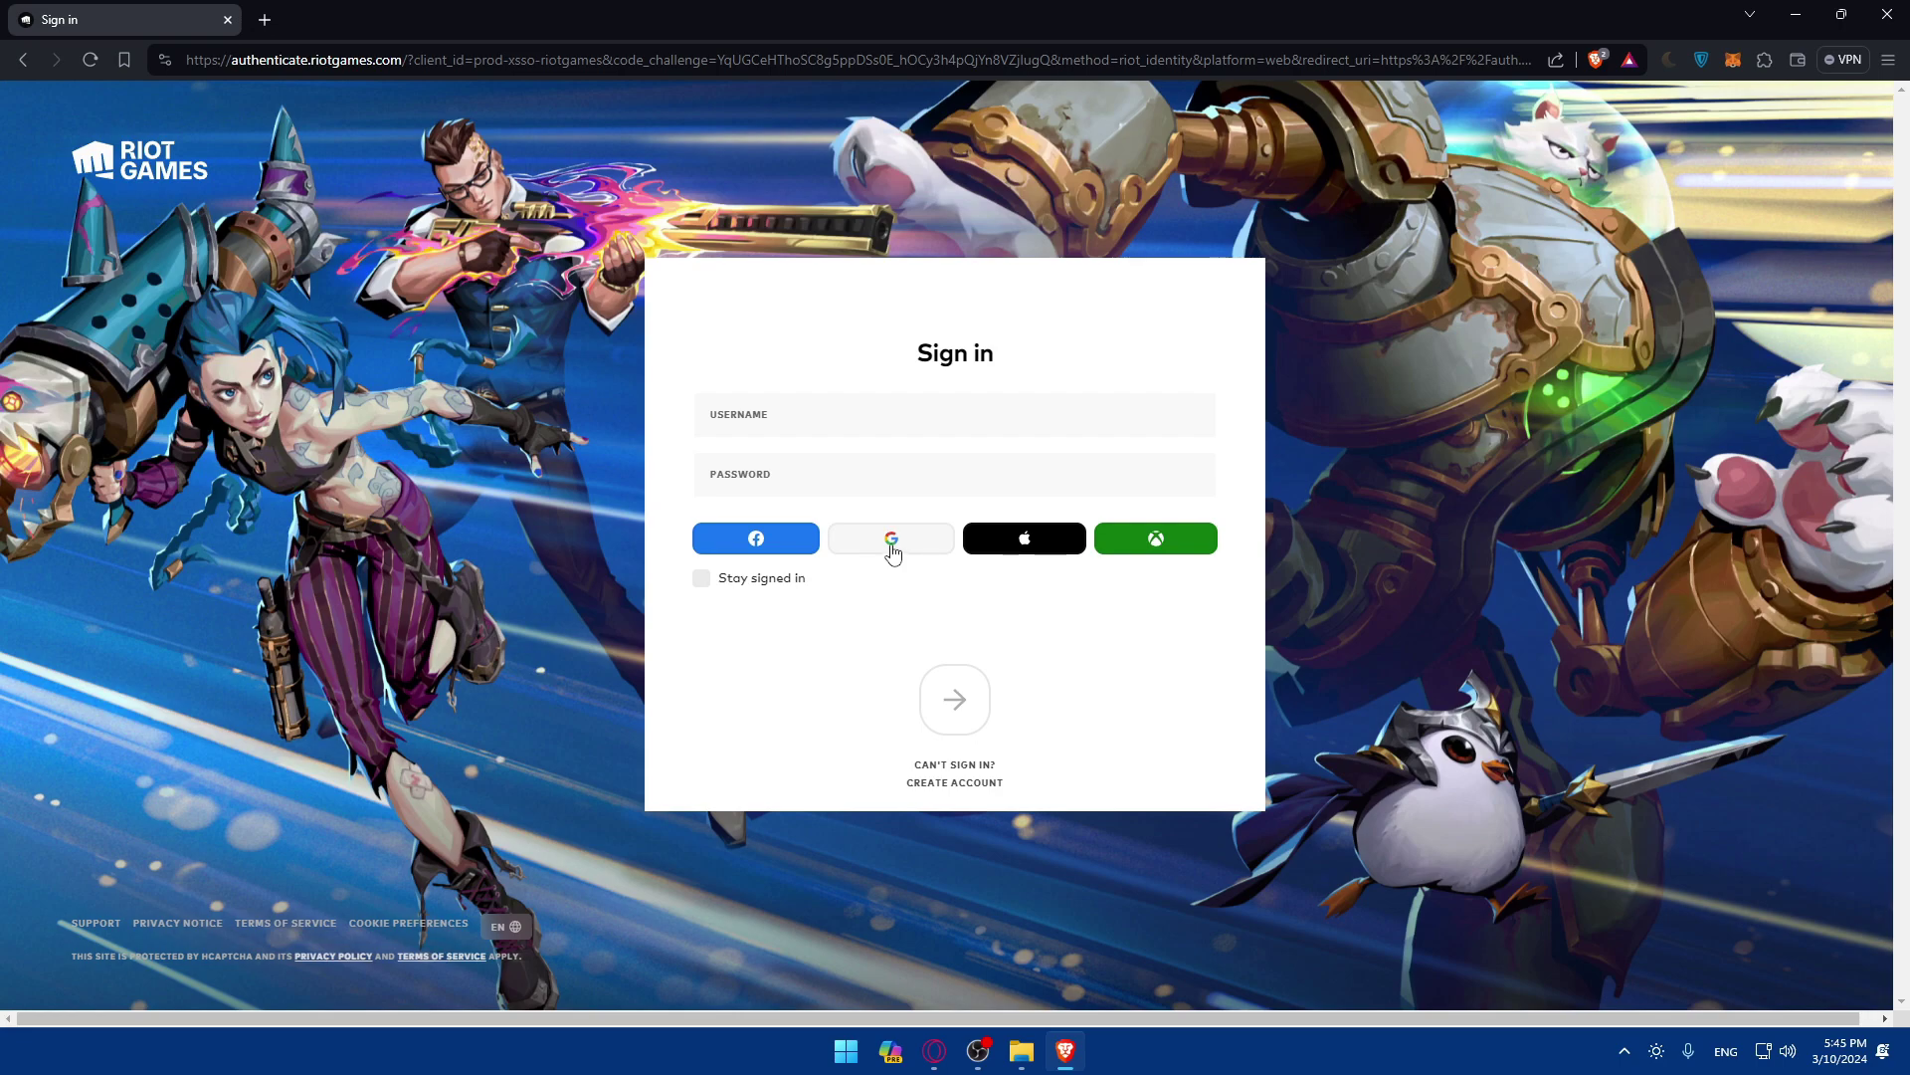
Choose Google sign-in with the second Google account and confirm signing in to Riot Accounts
click(893, 550)
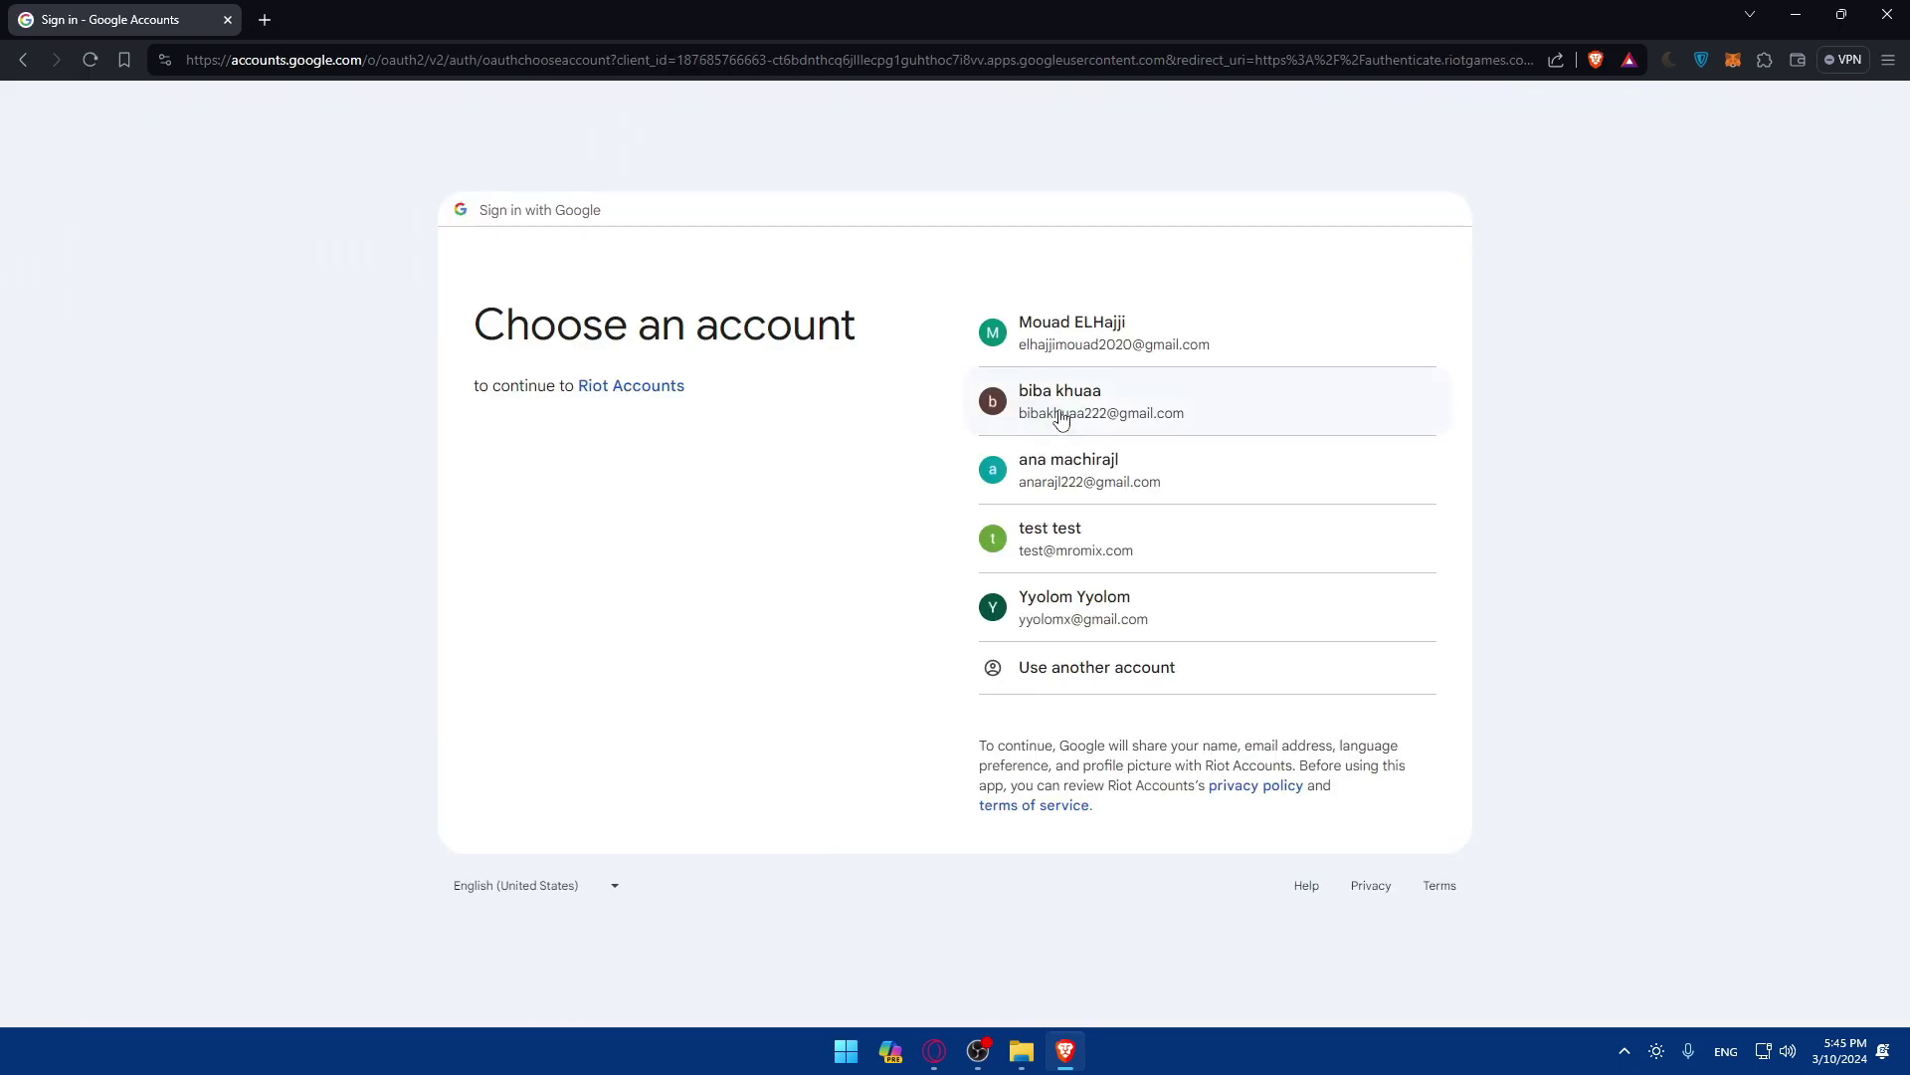
click(1061, 419)
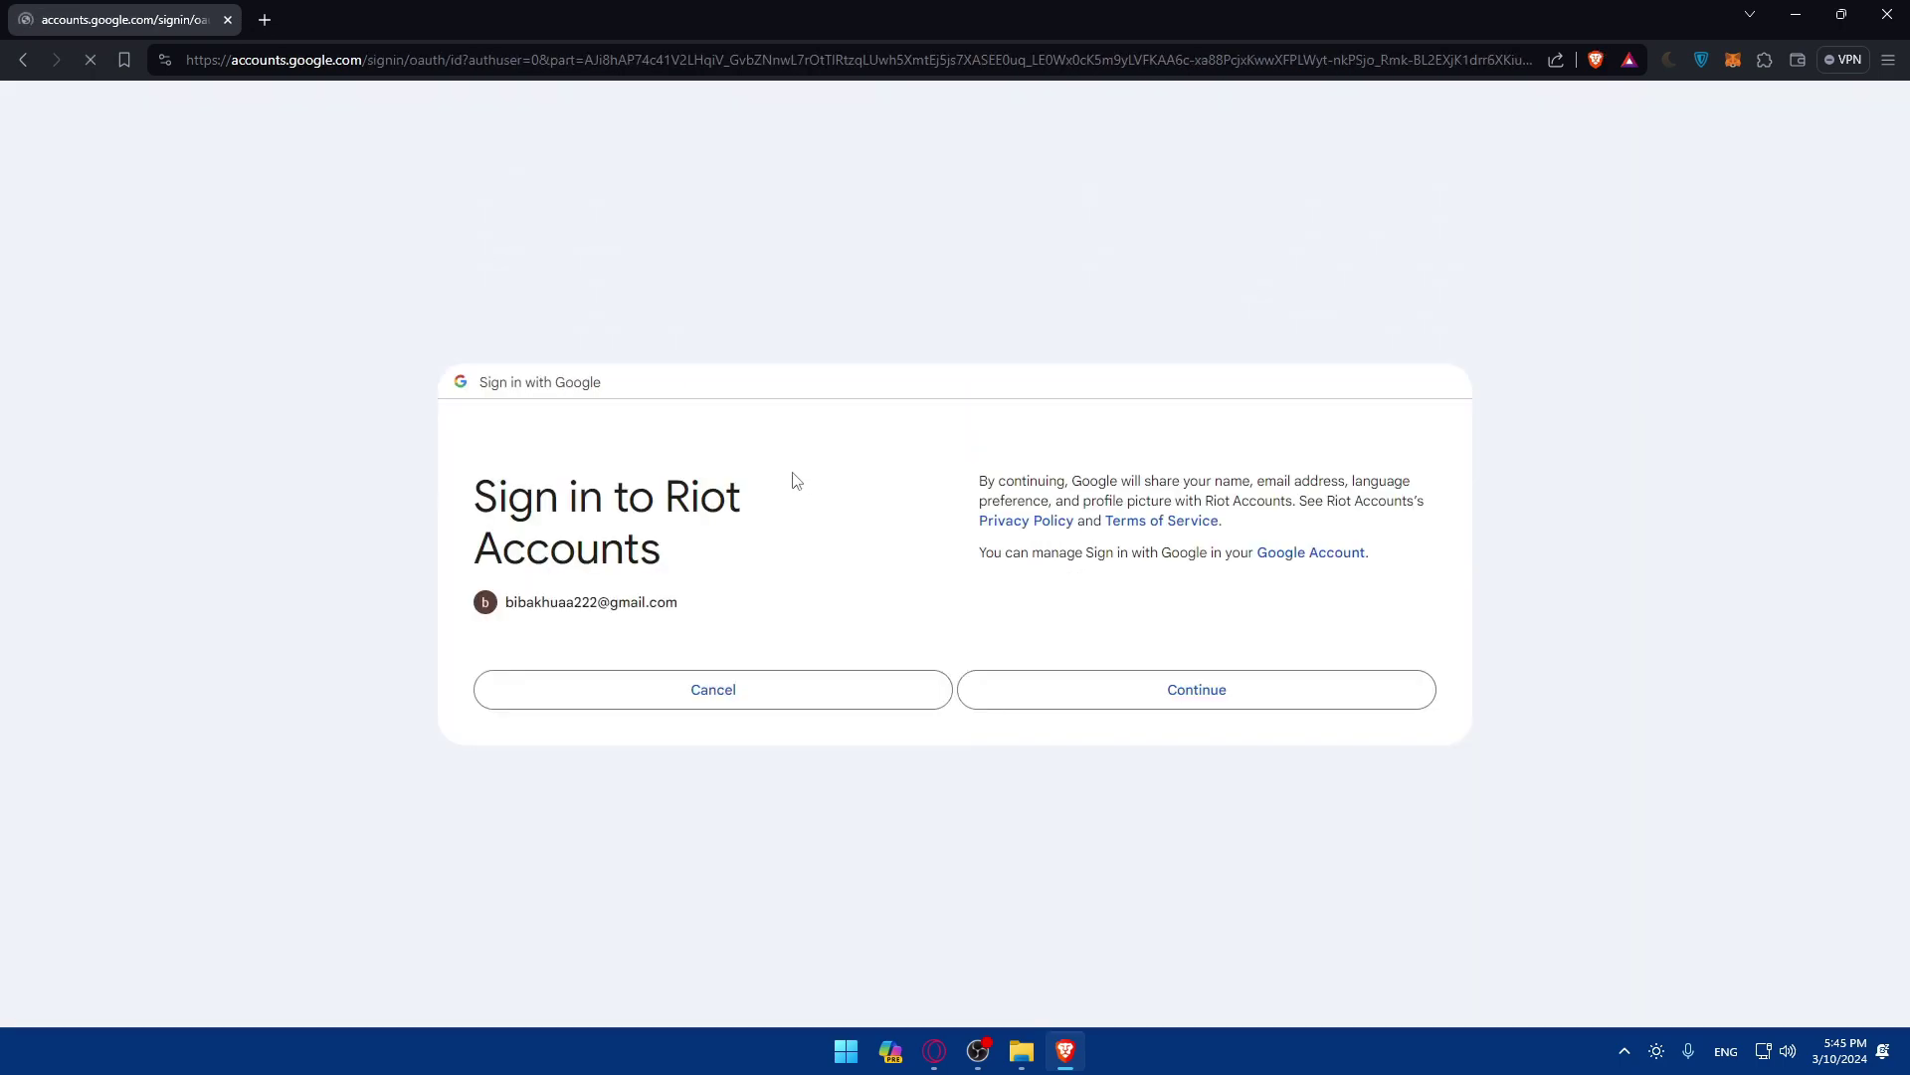
click(1126, 665)
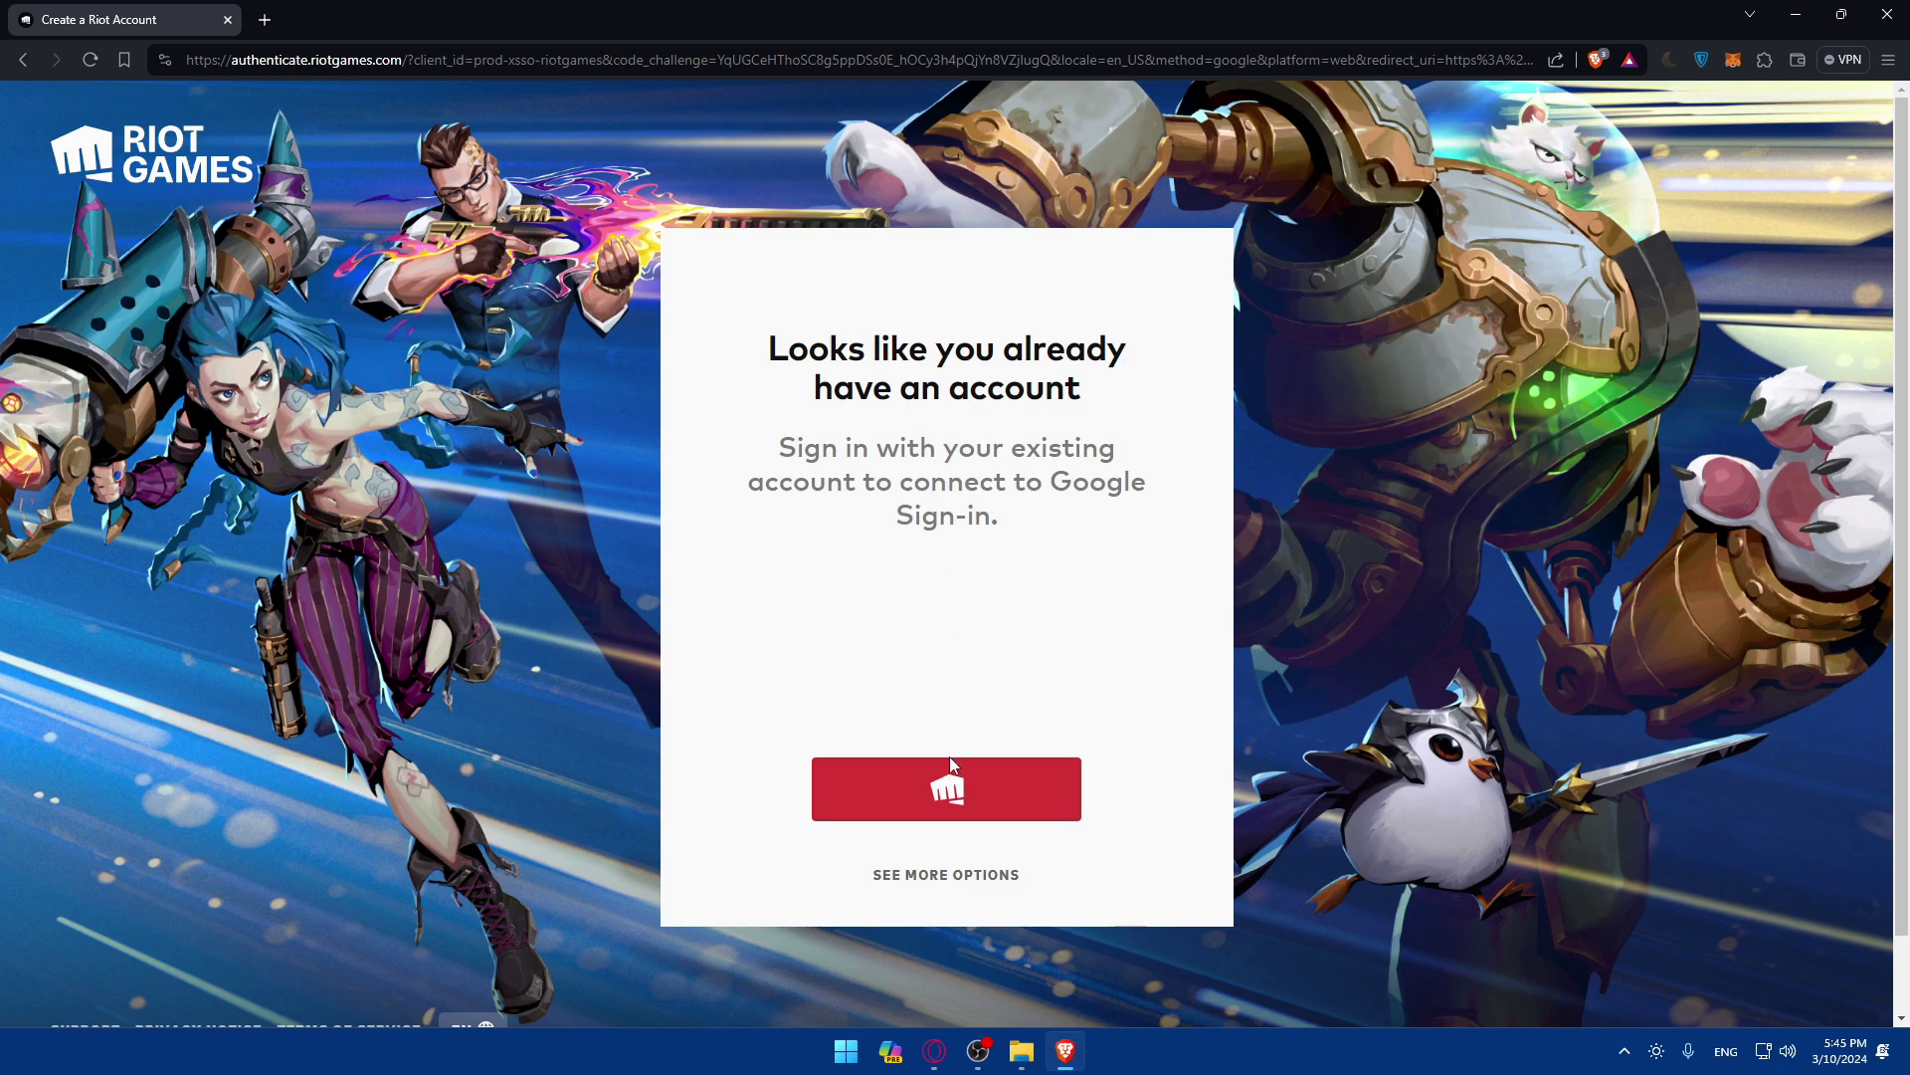
Sign in with the existing Riot account using the saved email and a typed password
click(968, 791)
click(879, 487)
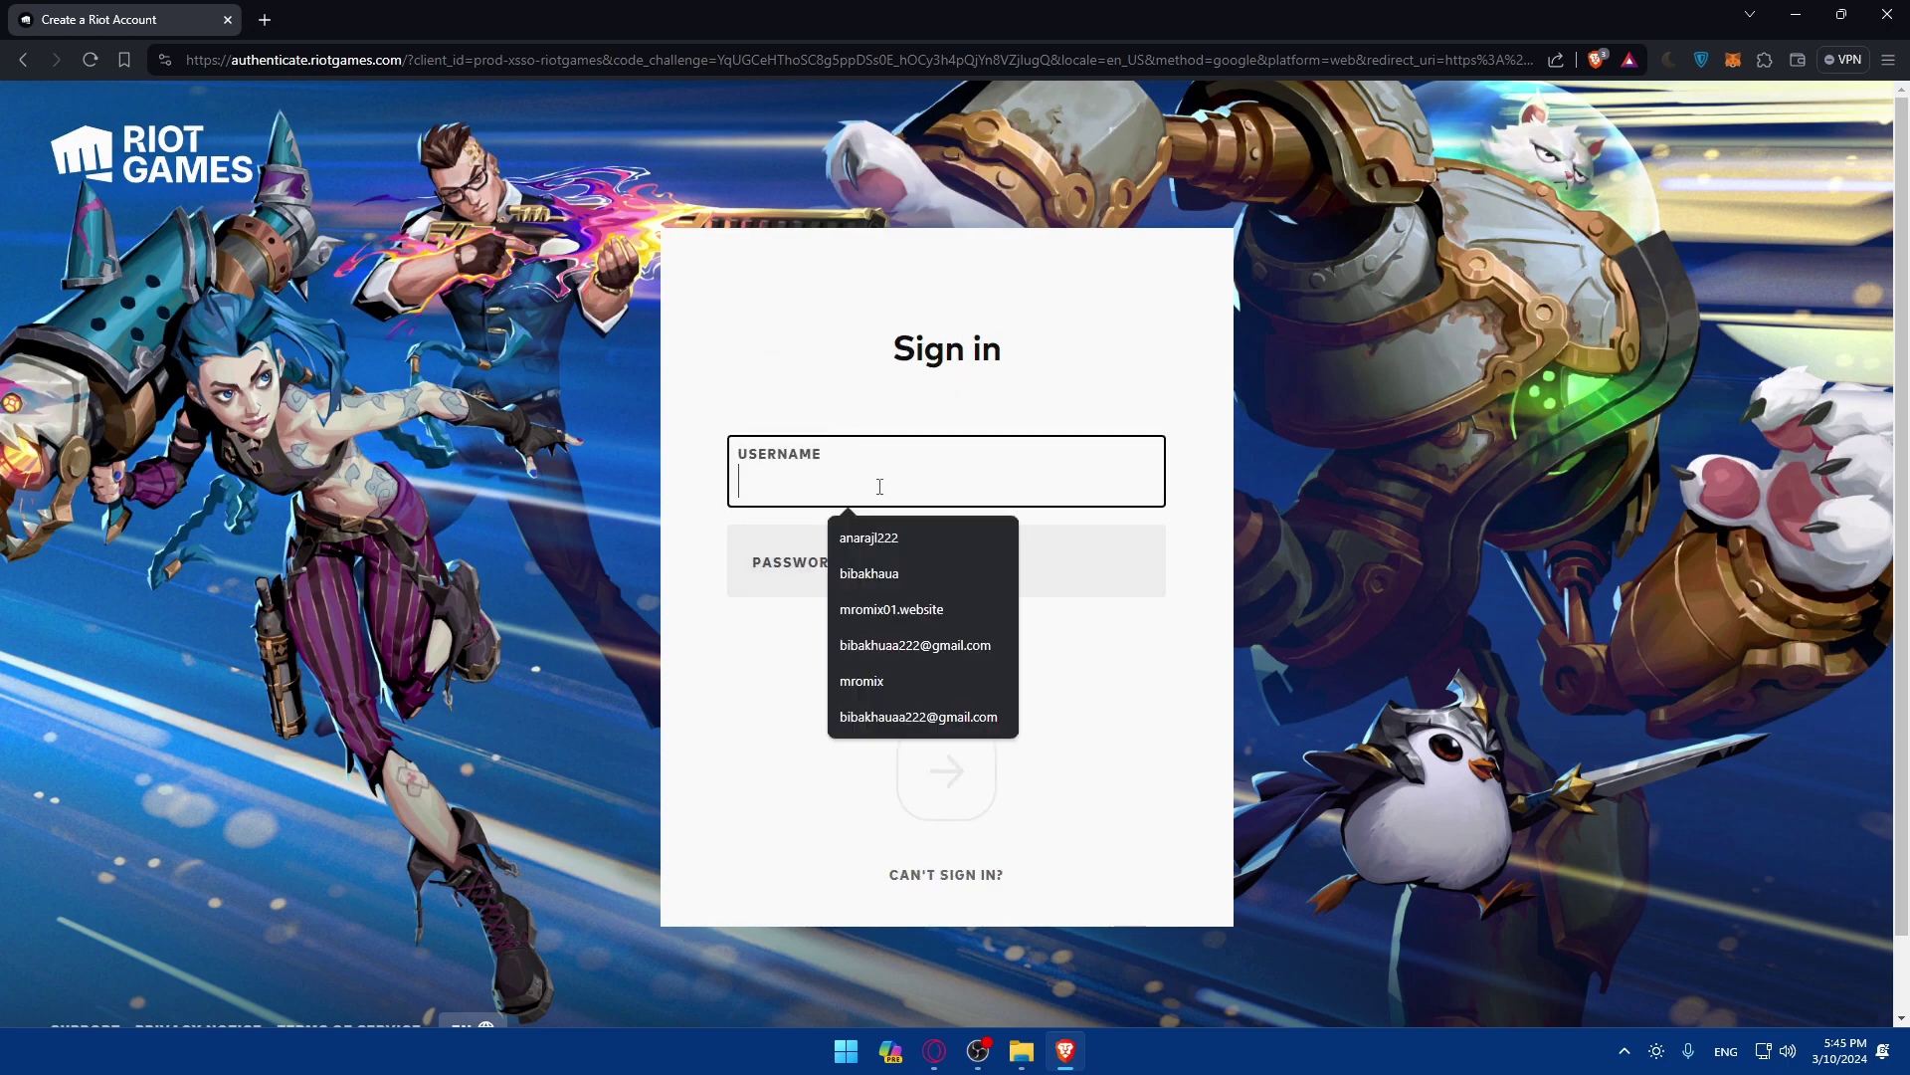
click(864, 645)
click(819, 566)
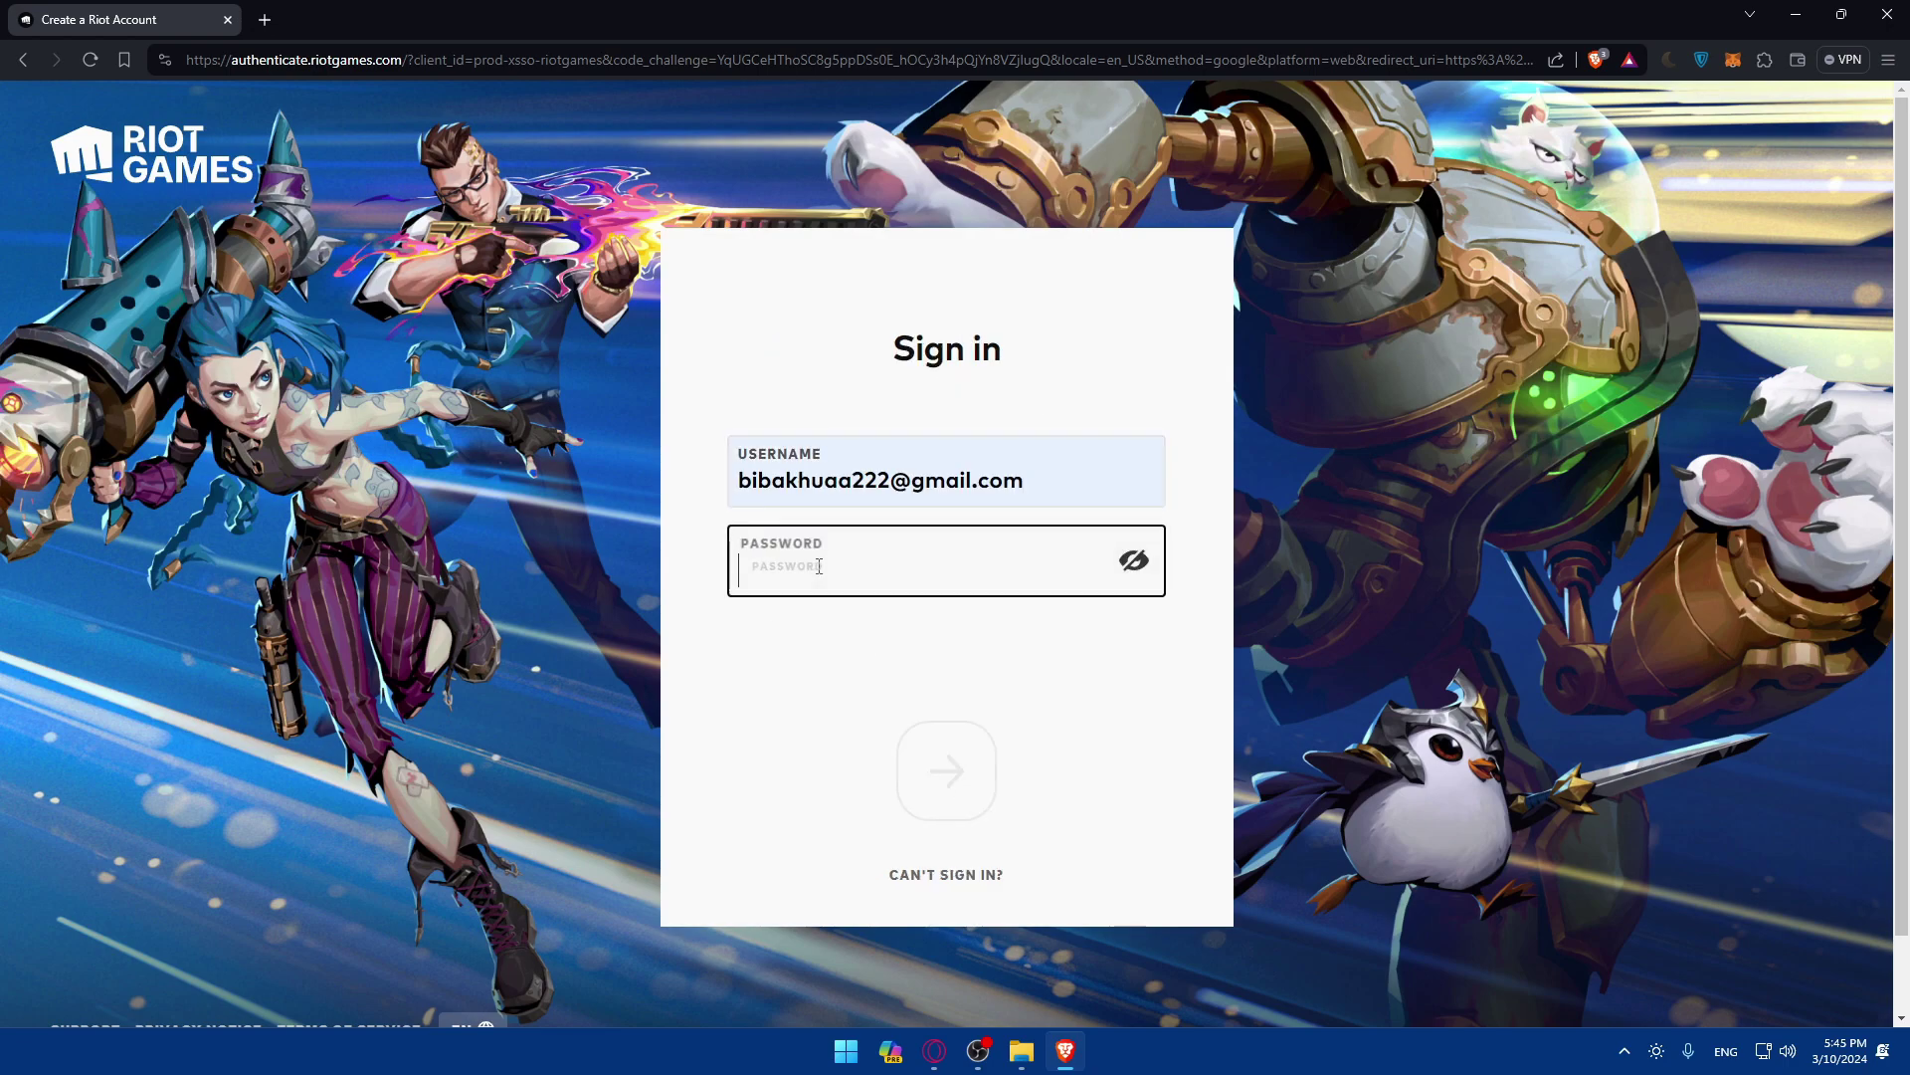
click(940, 767)
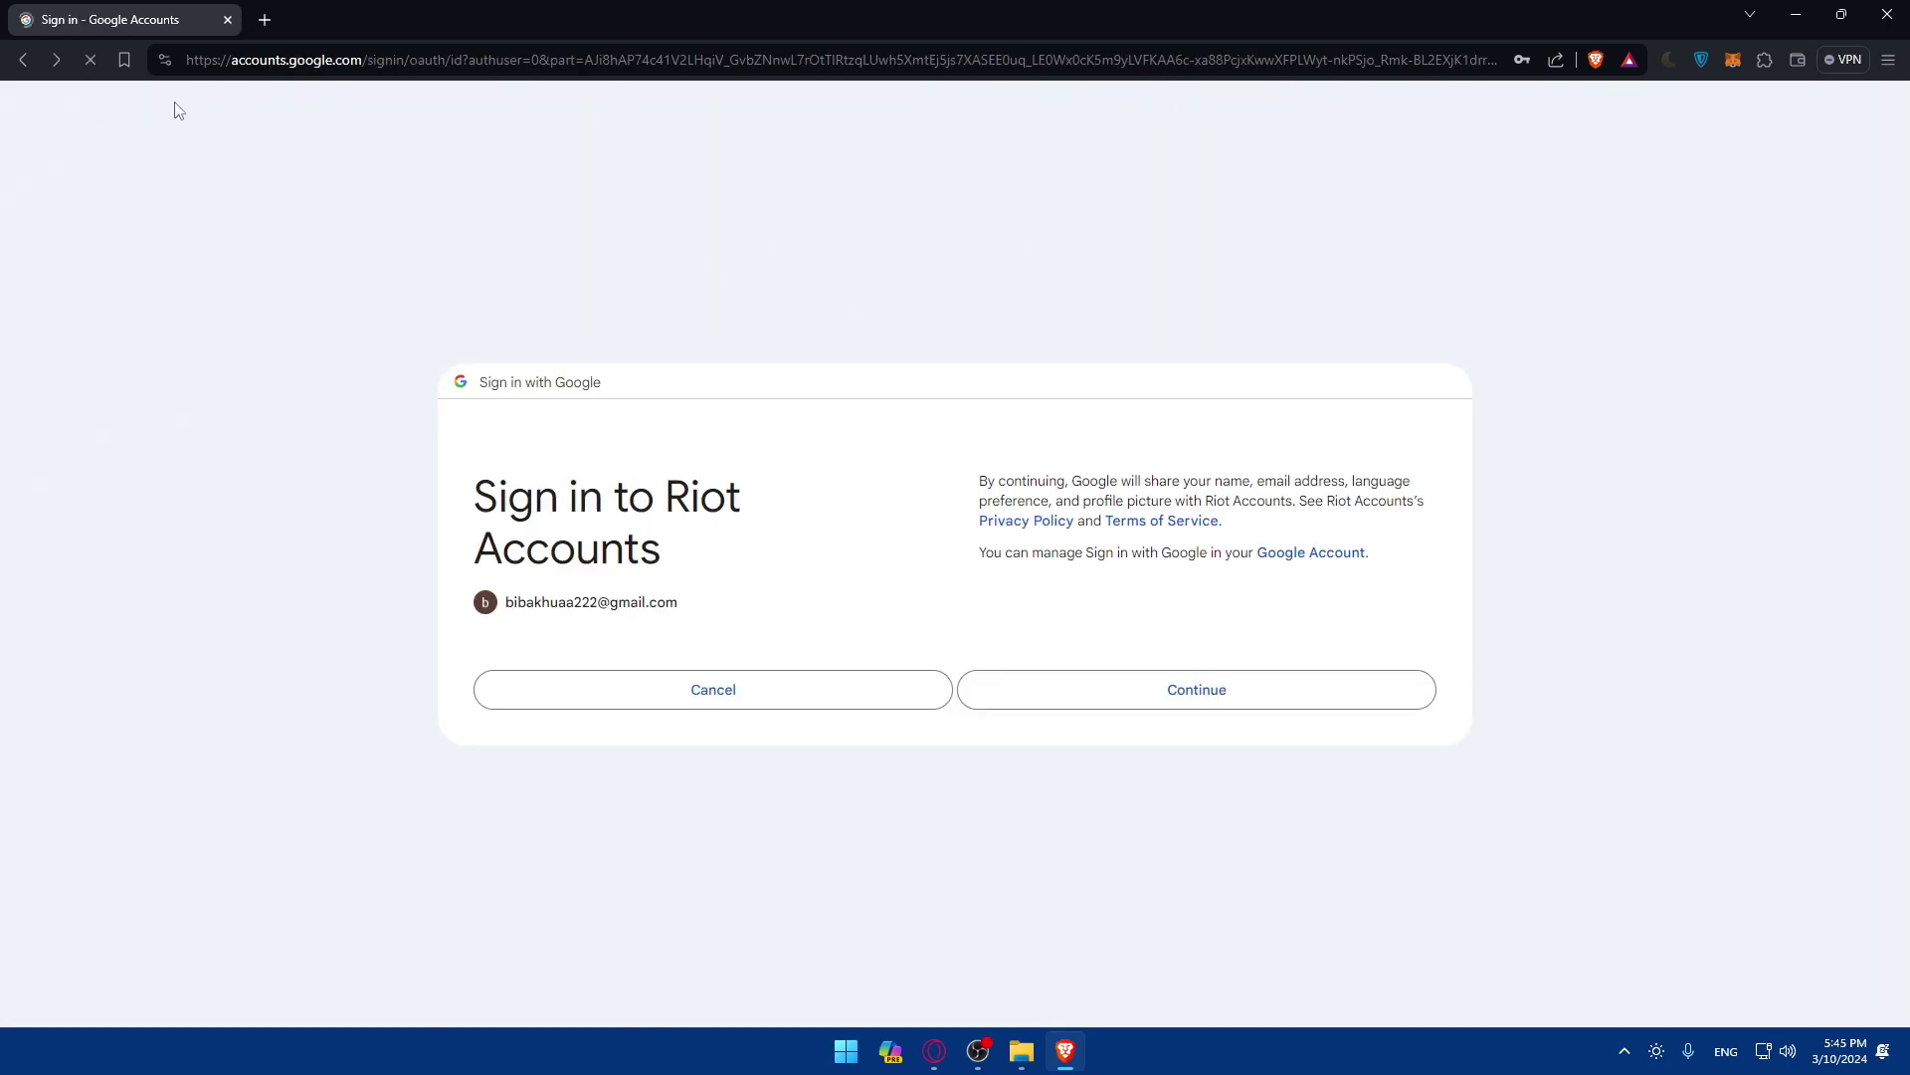
Go back to the Riot Games homepage via the address bar
click(326, 67)
text(riotgames.com)
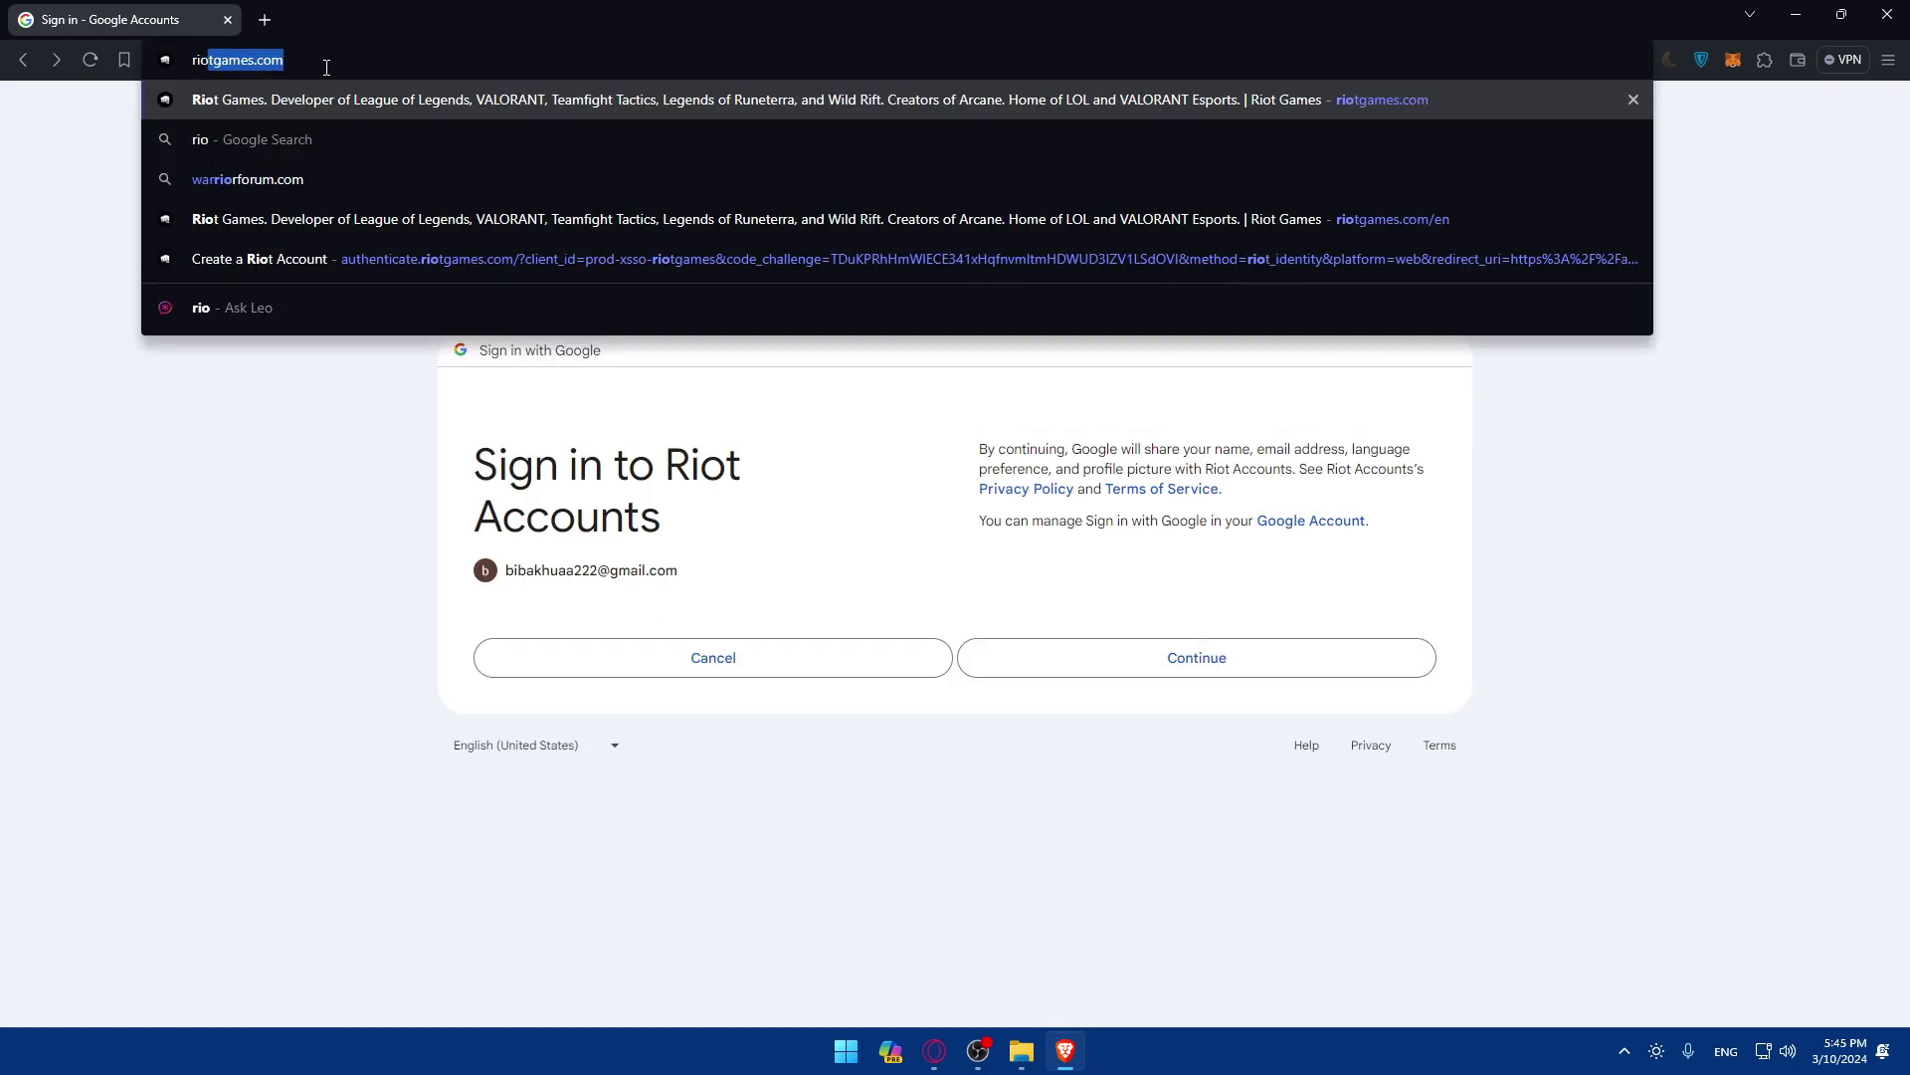
key(Return)
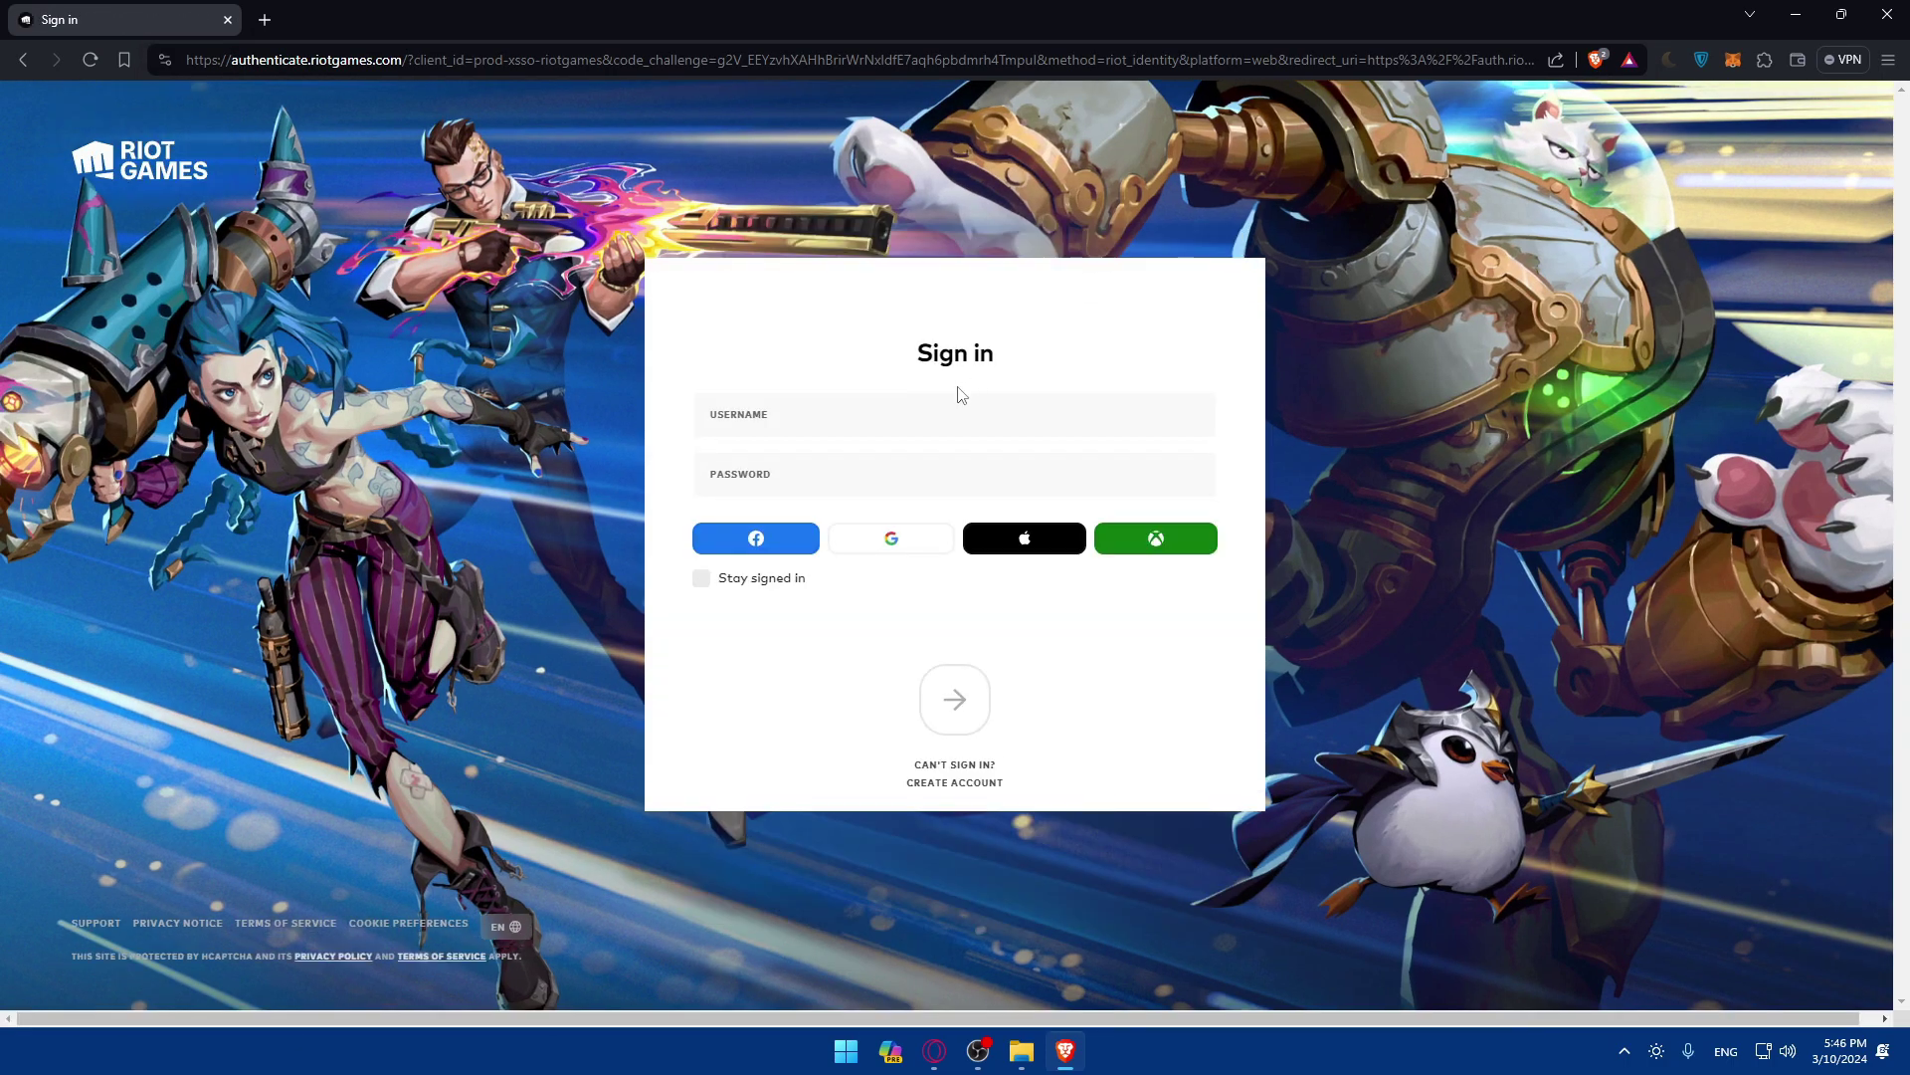
Sign in with the saved email and password, with 'Stay signed in' ticked
click(896, 416)
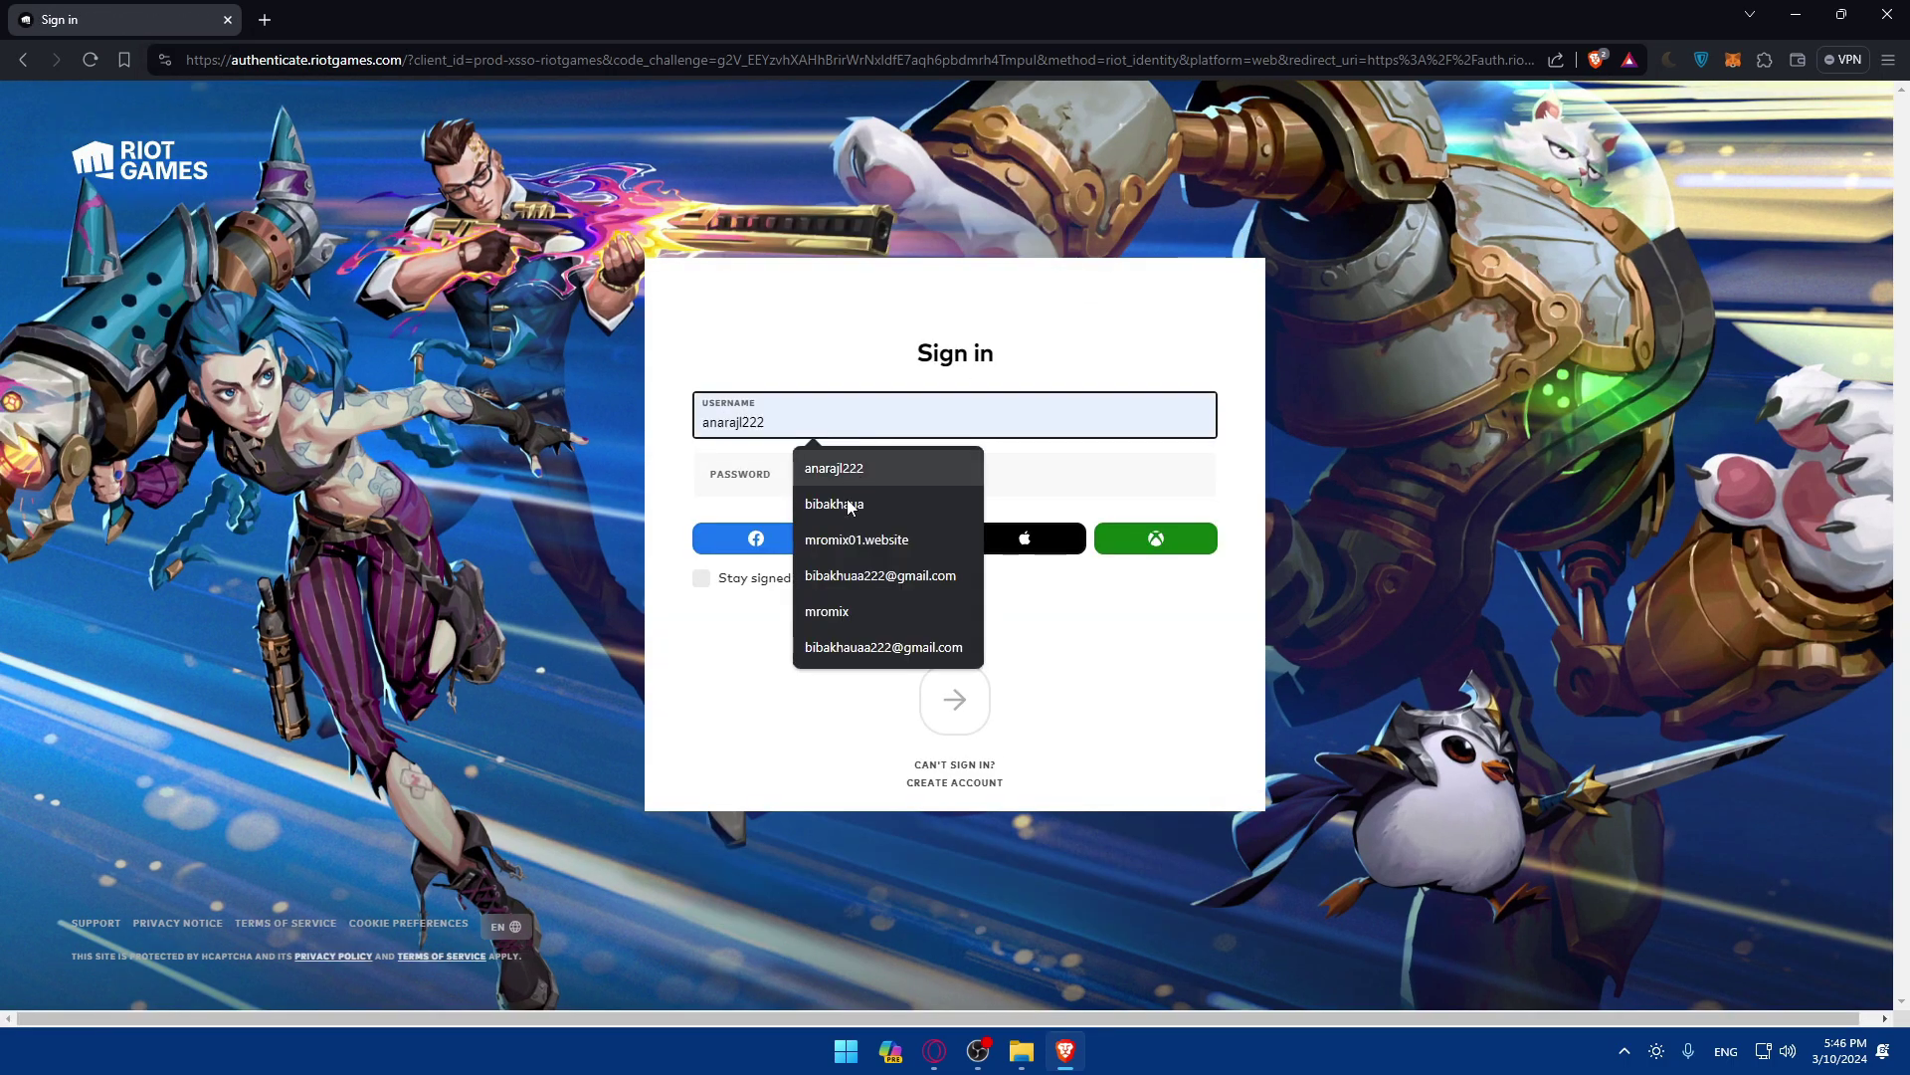
click(875, 576)
click(777, 483)
text(•••)
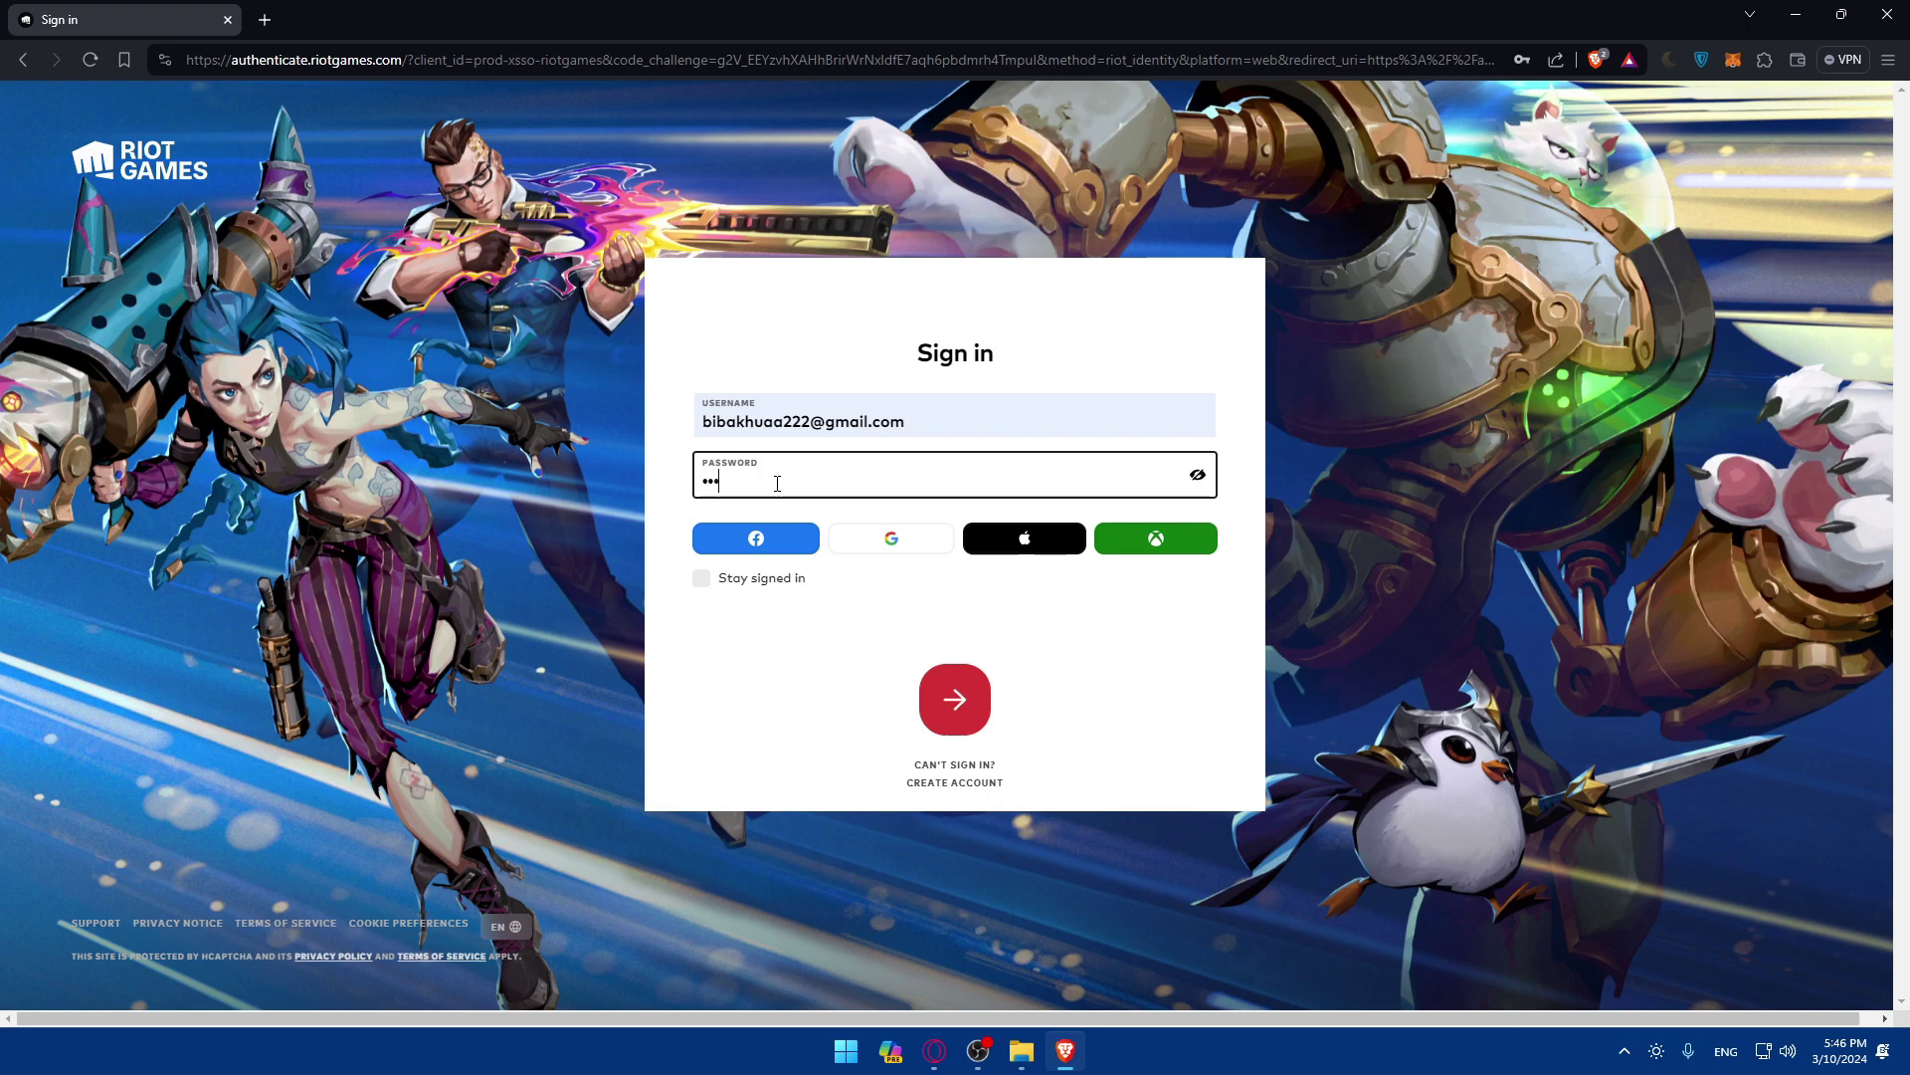
click(761, 580)
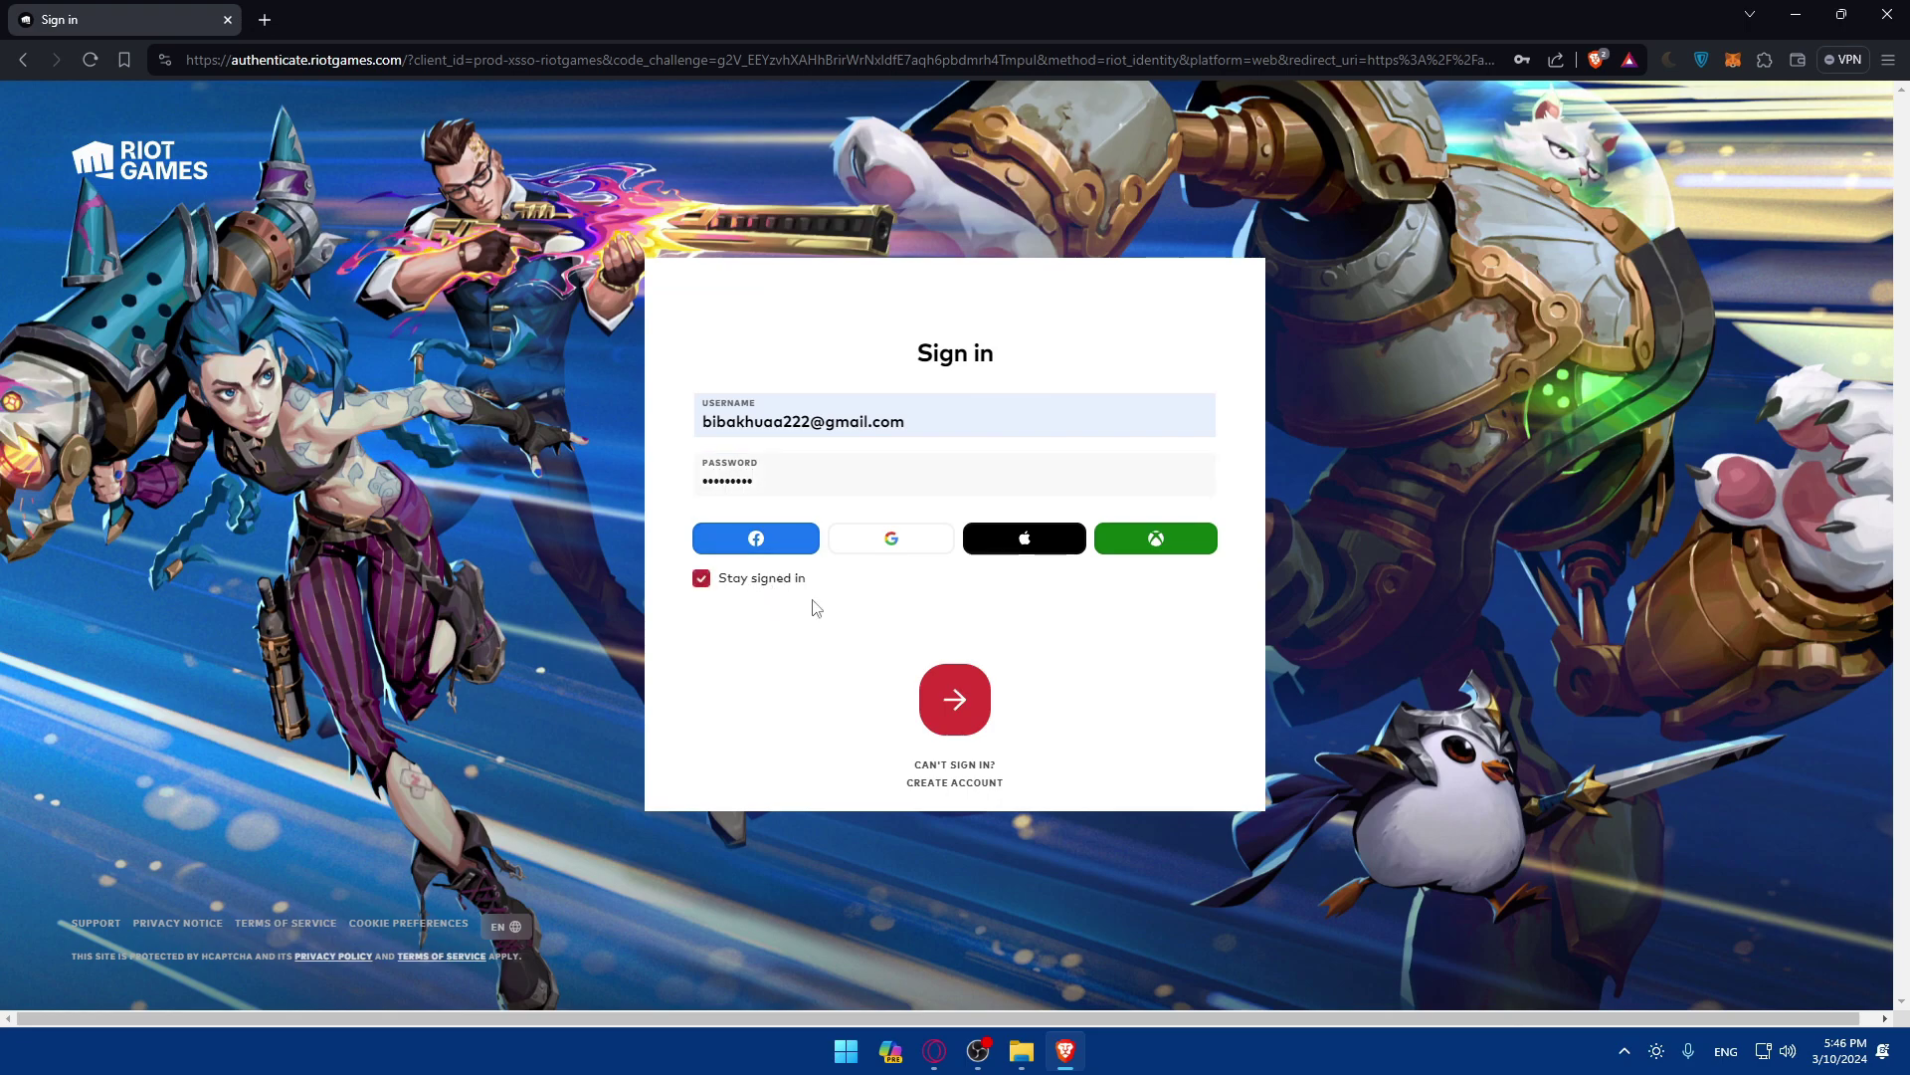
click(950, 693)
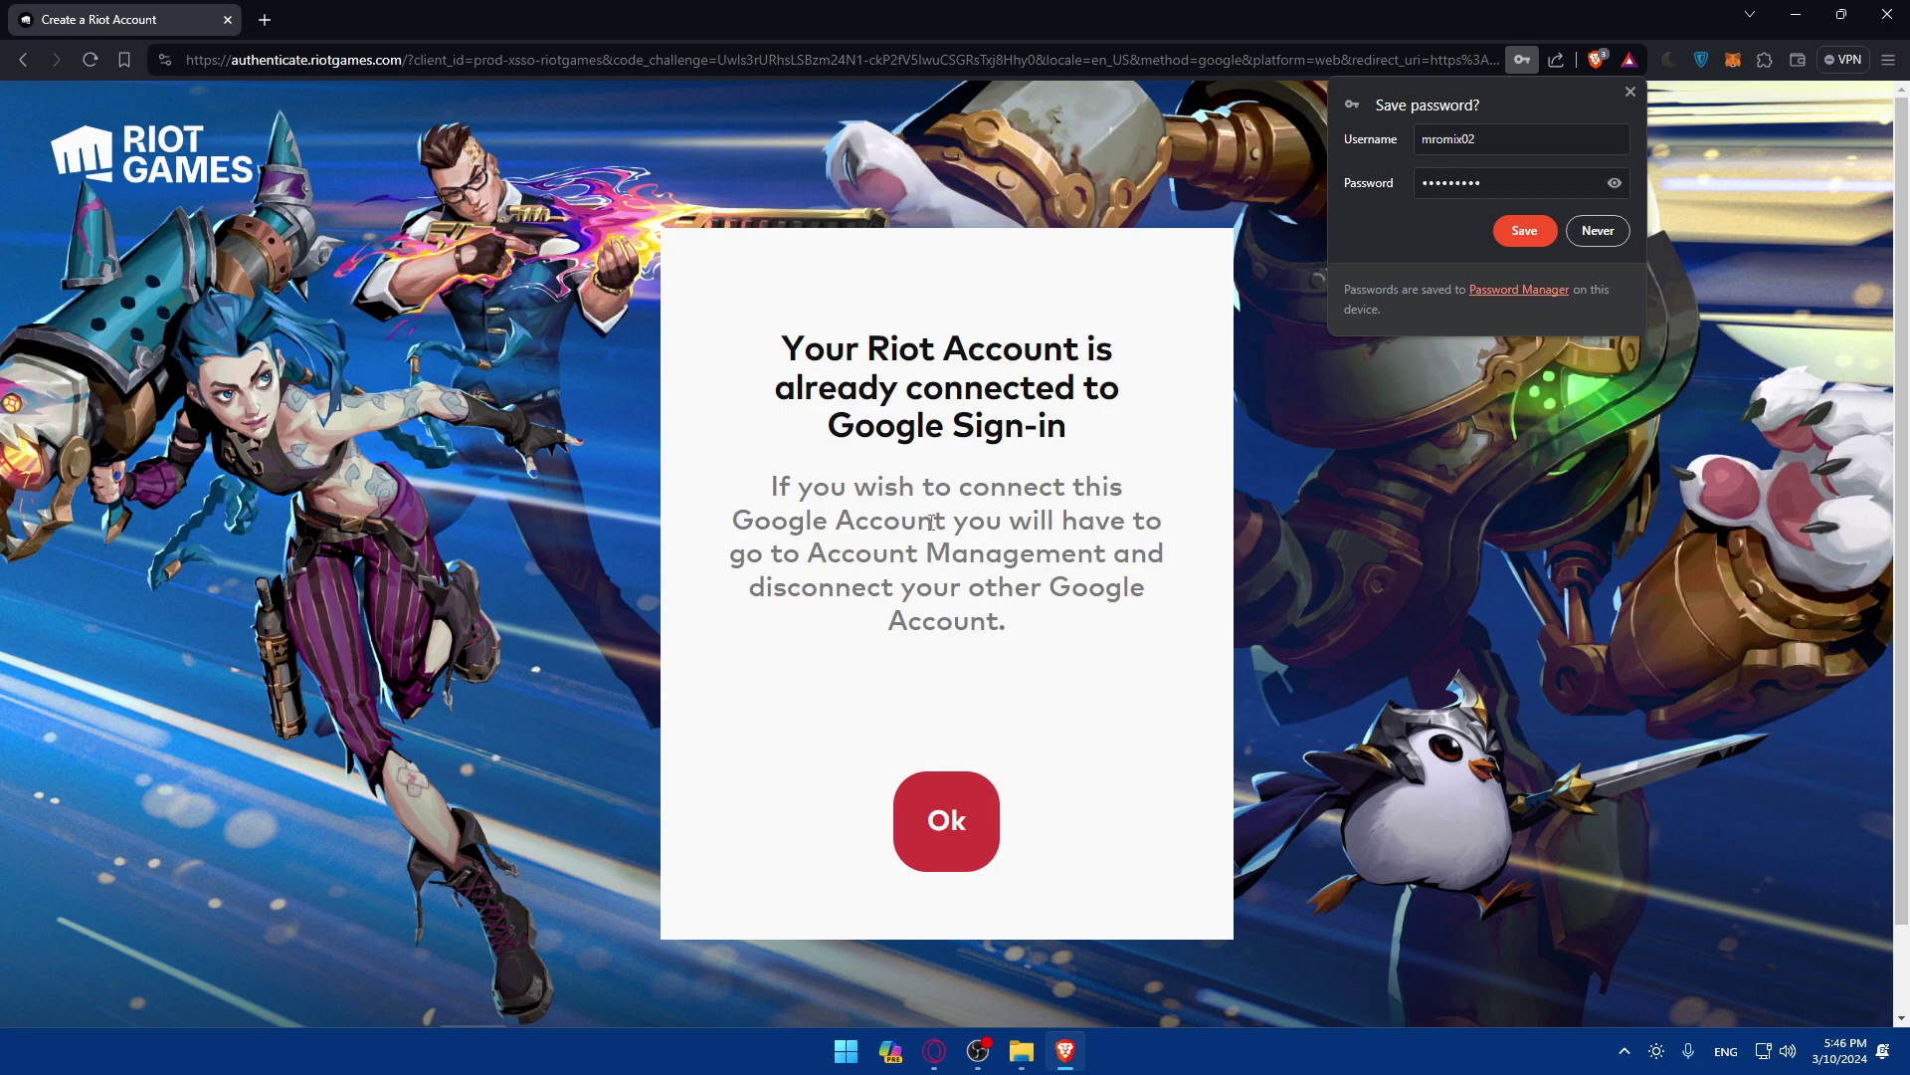
Dismiss the save-password popup and acknowledge the already-connected notice with Ok
click(1525, 230)
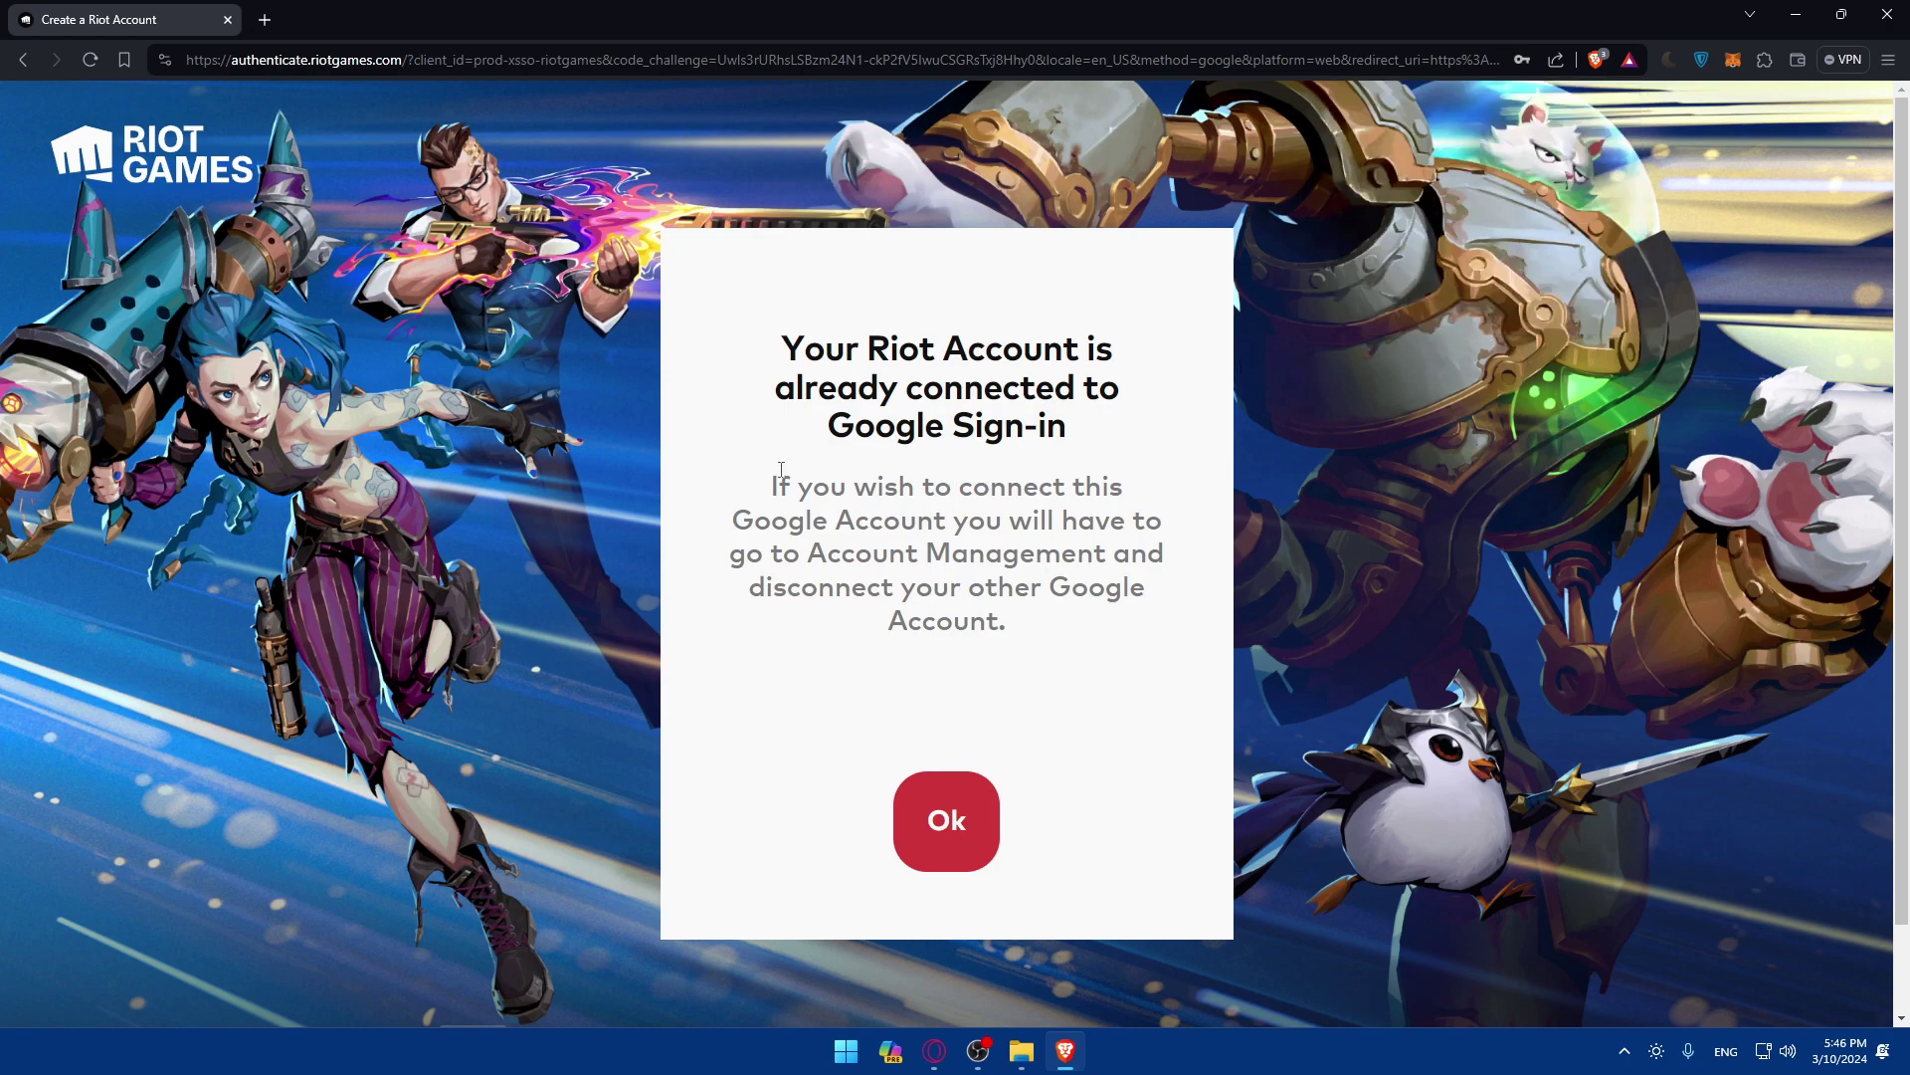
drag(770, 486, 1142, 491)
click(735, 525)
click(975, 791)
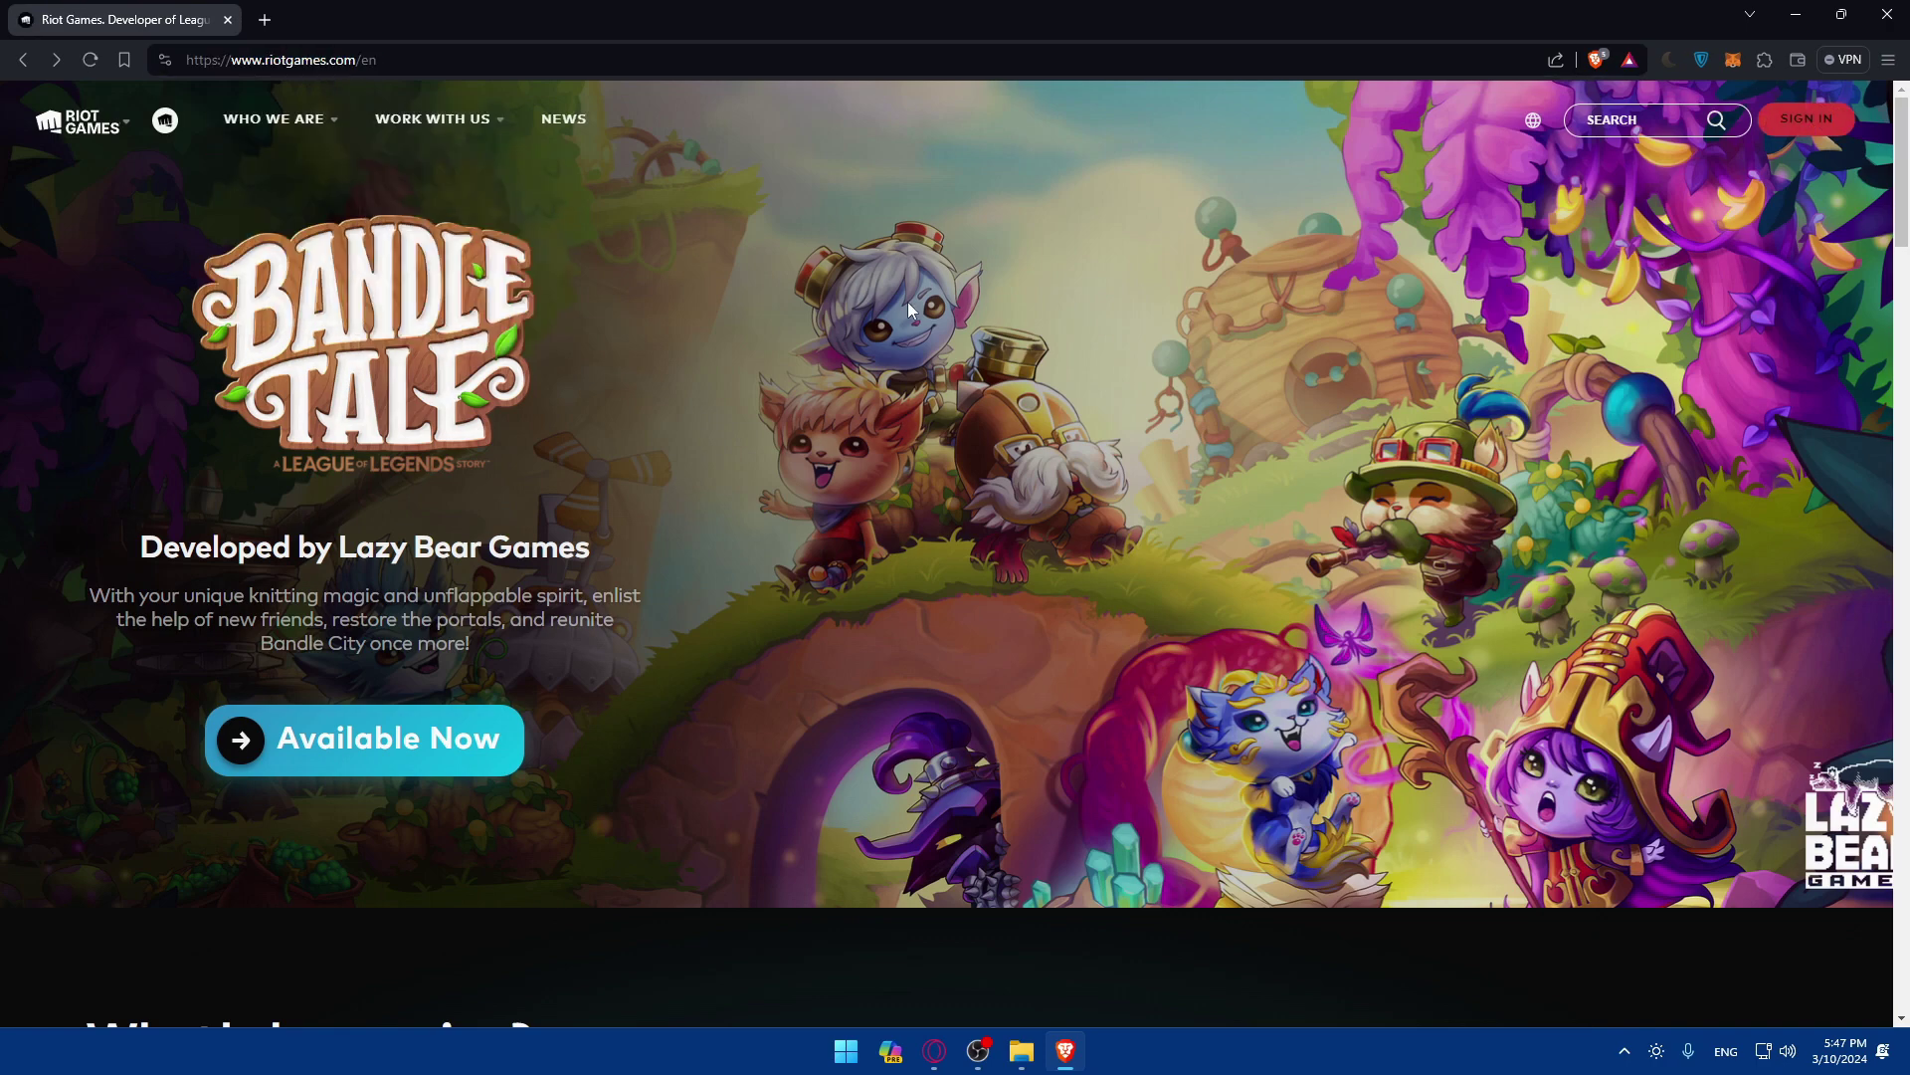
Sign in with the saved 'mromix02' login, staying signed in, and go to account Settings
click(1835, 116)
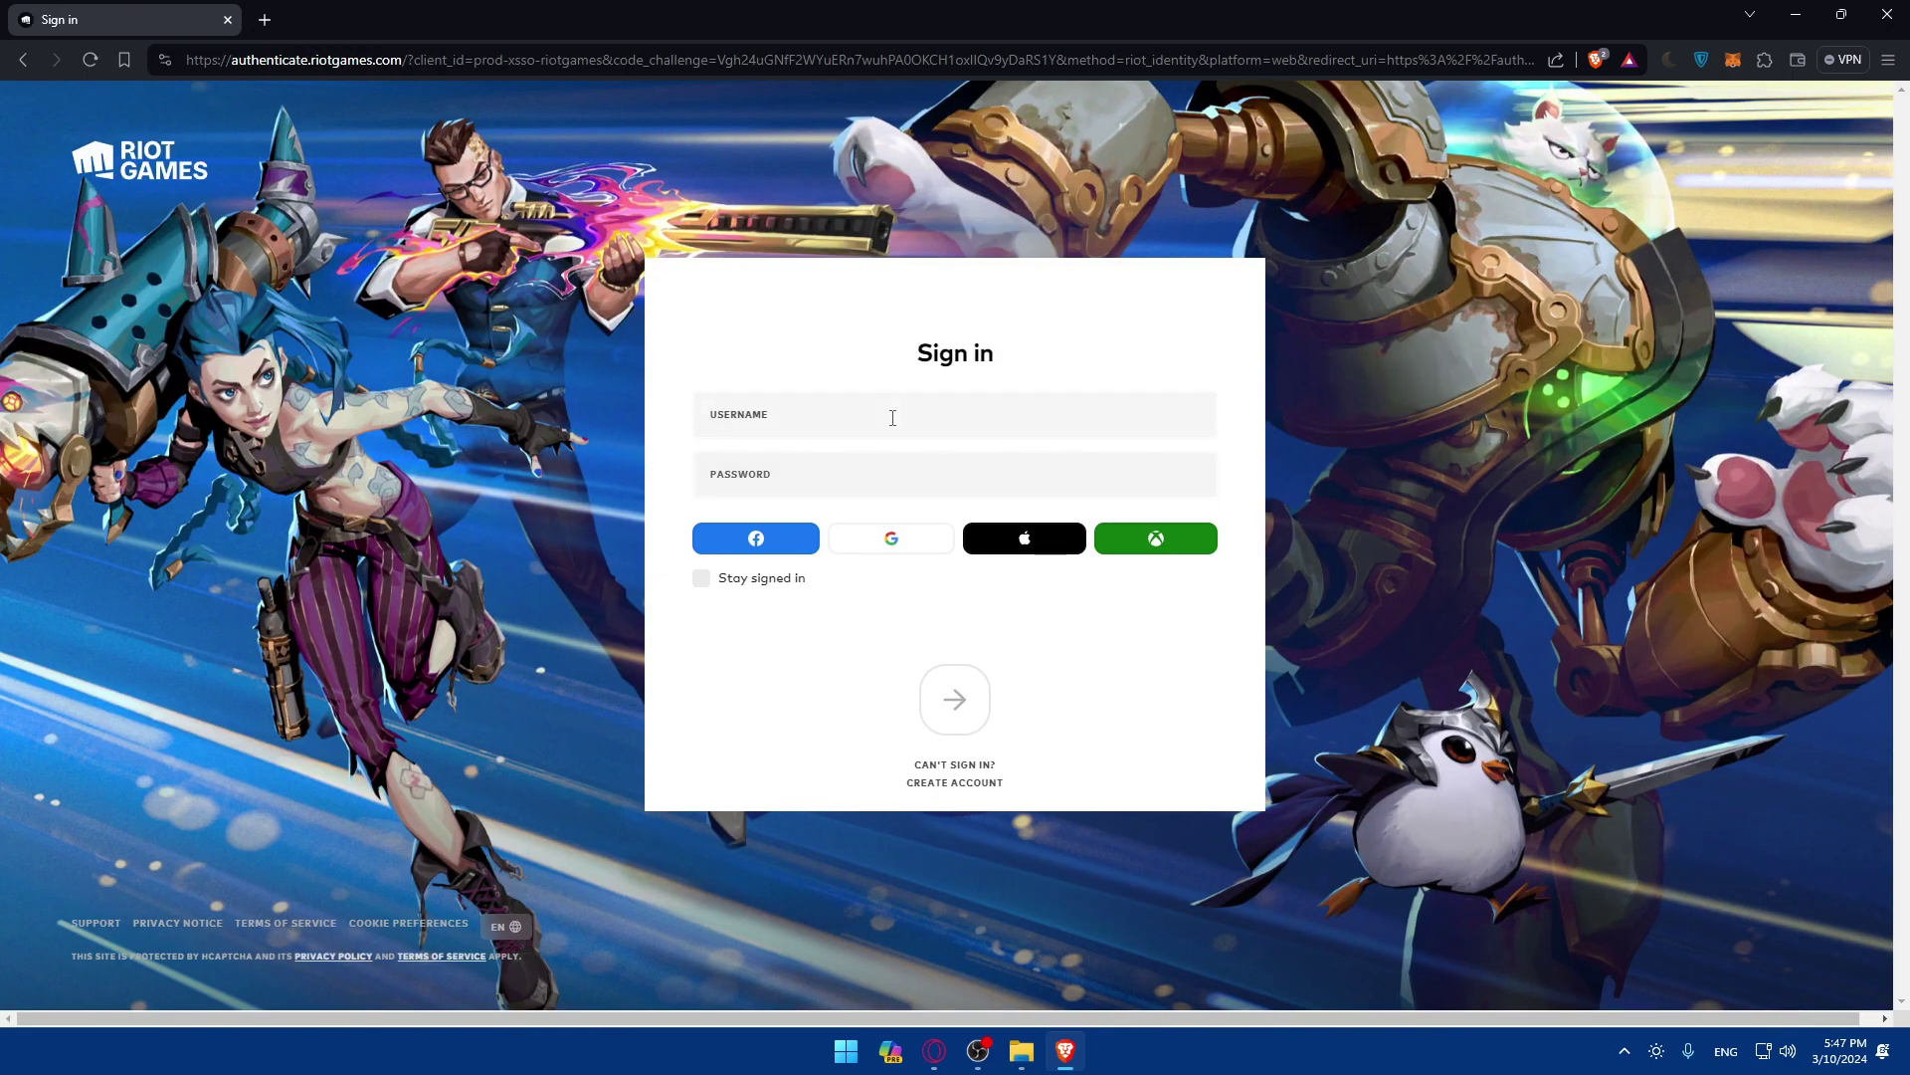
text(mromix02)
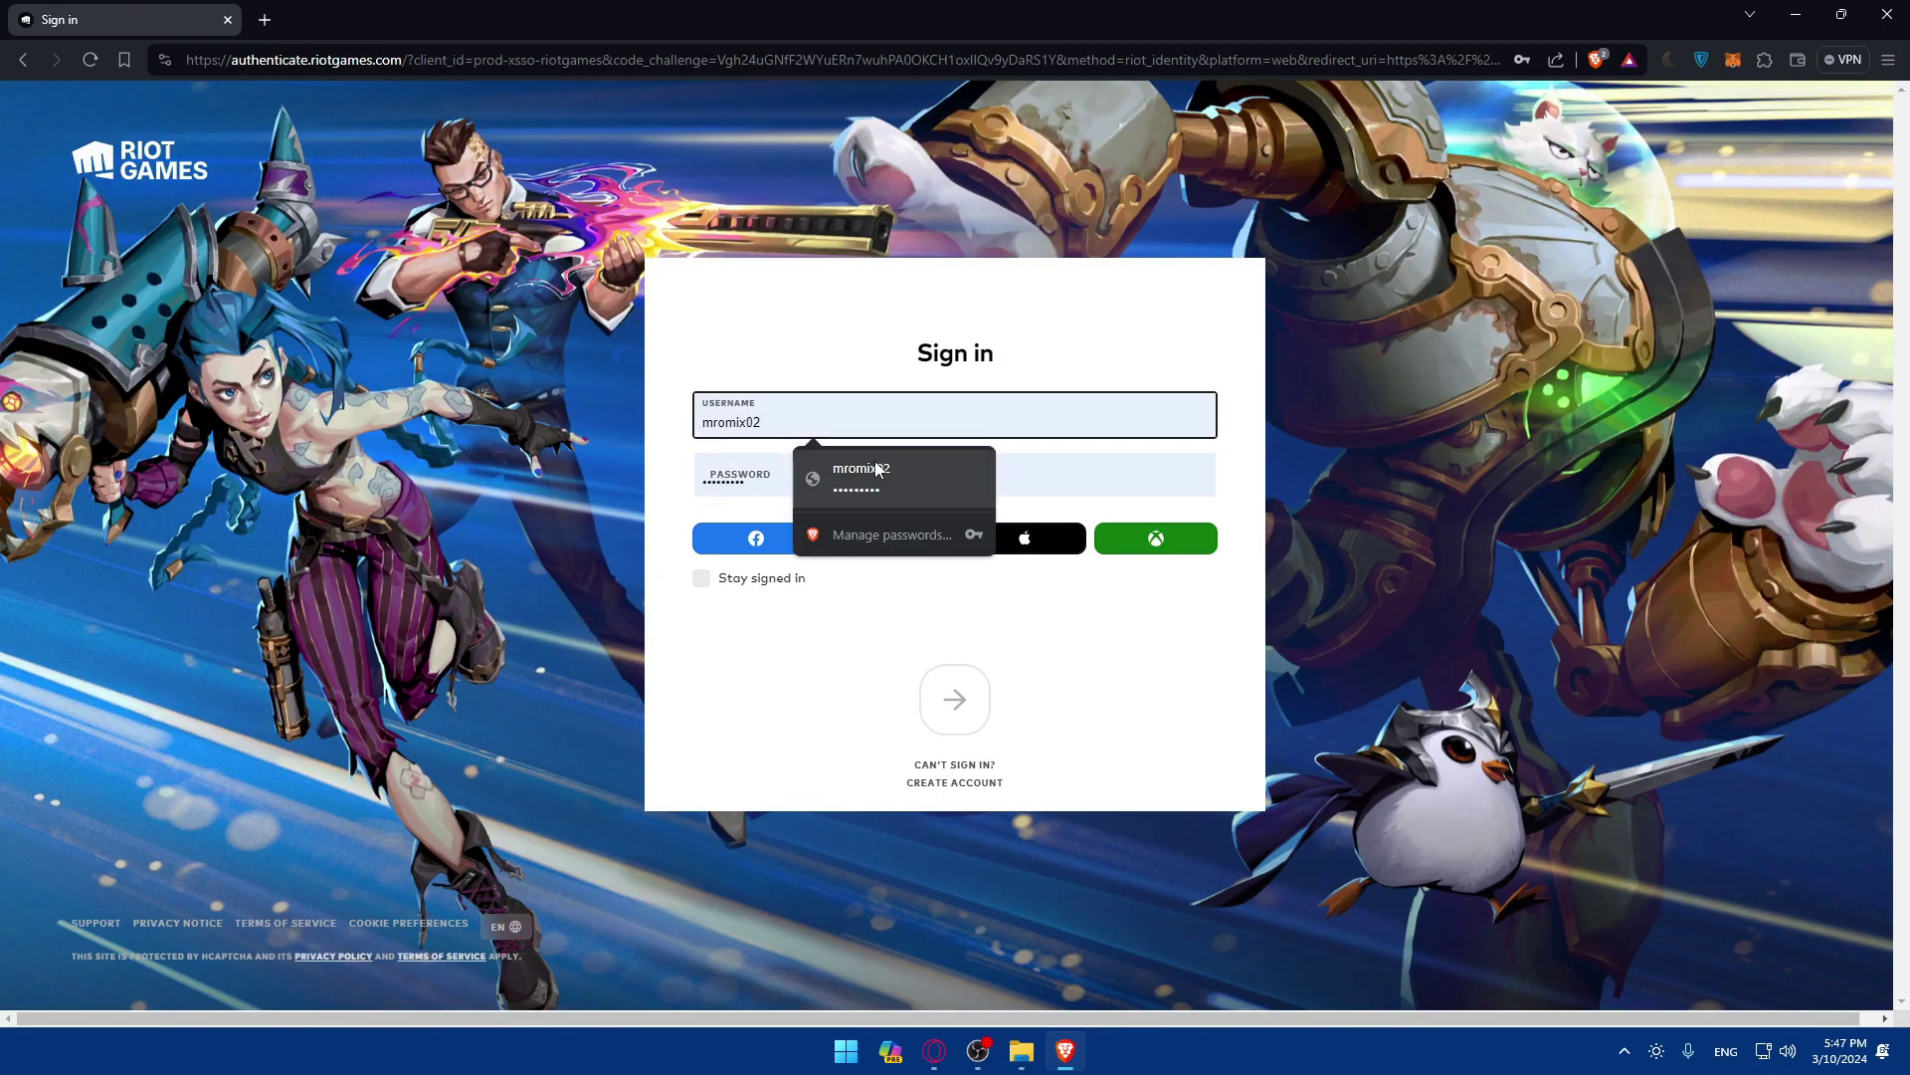
click(860, 476)
click(711, 580)
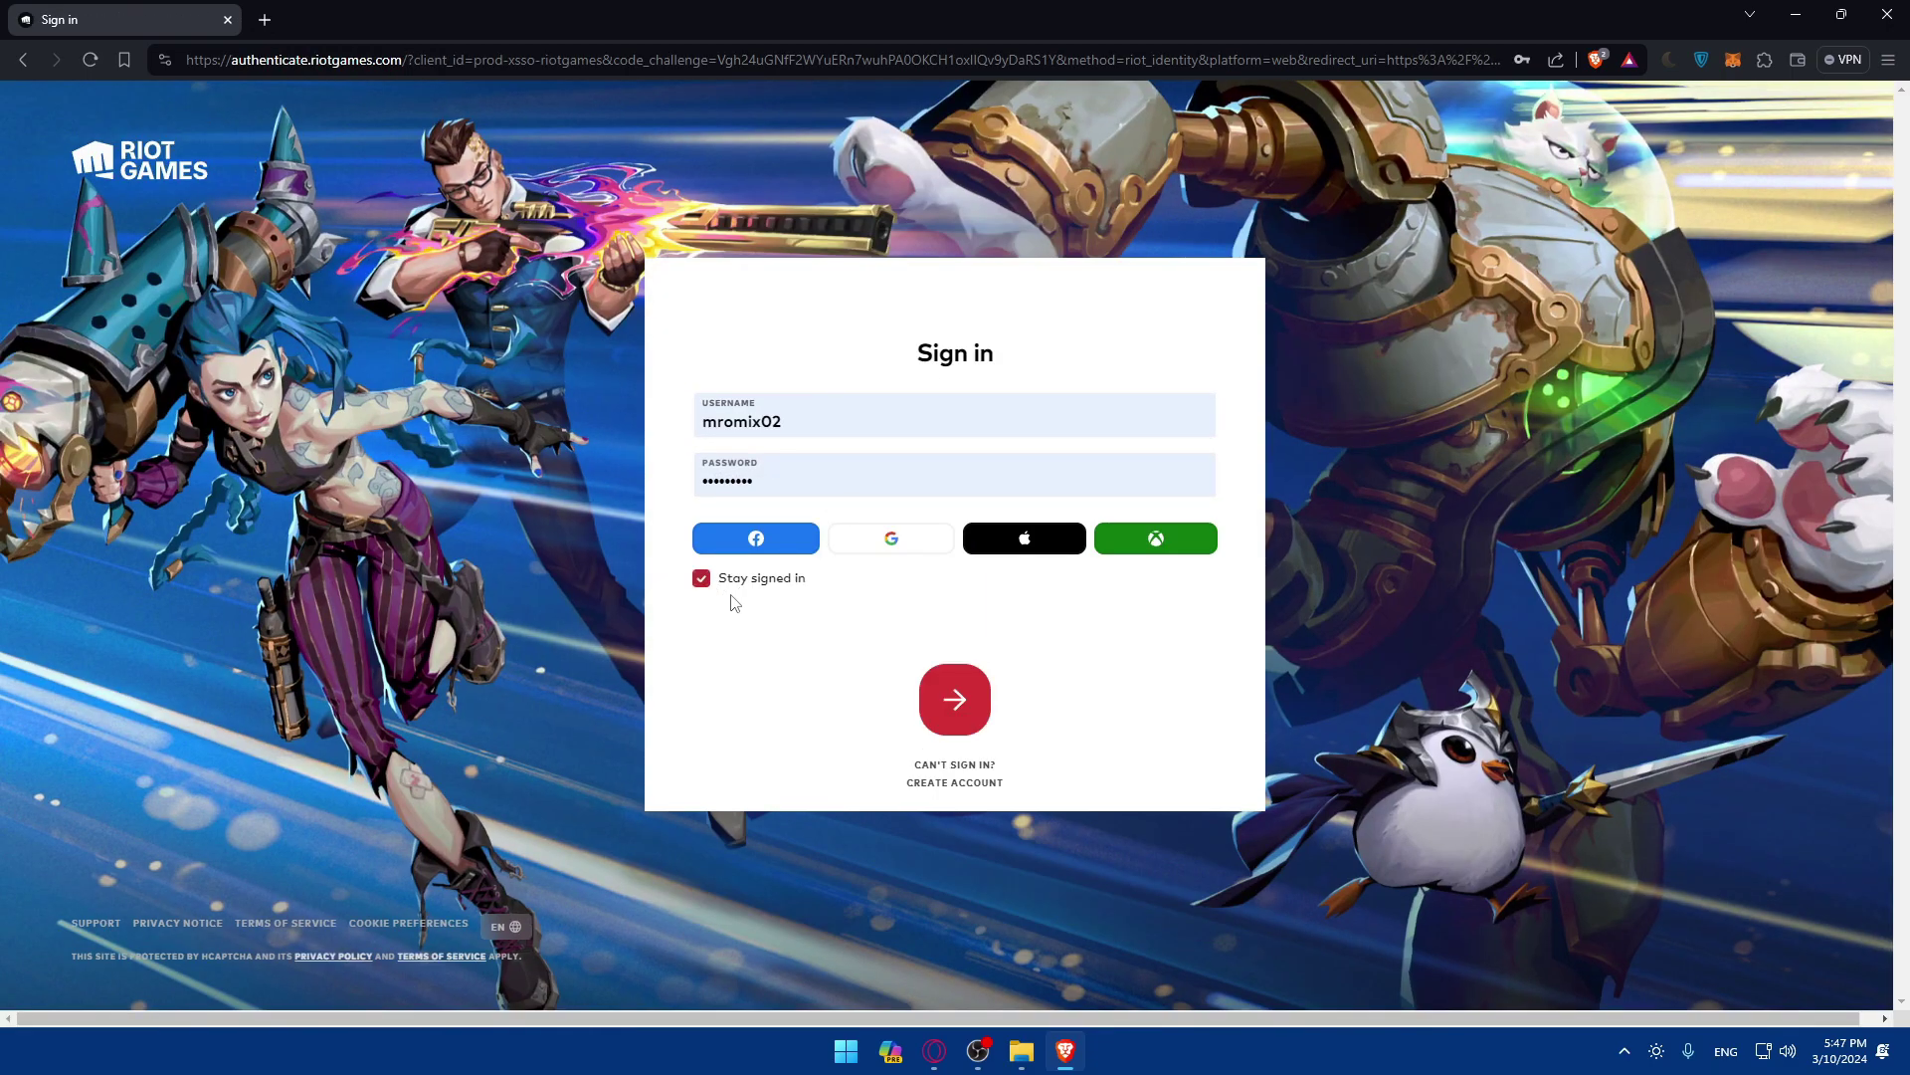
click(947, 693)
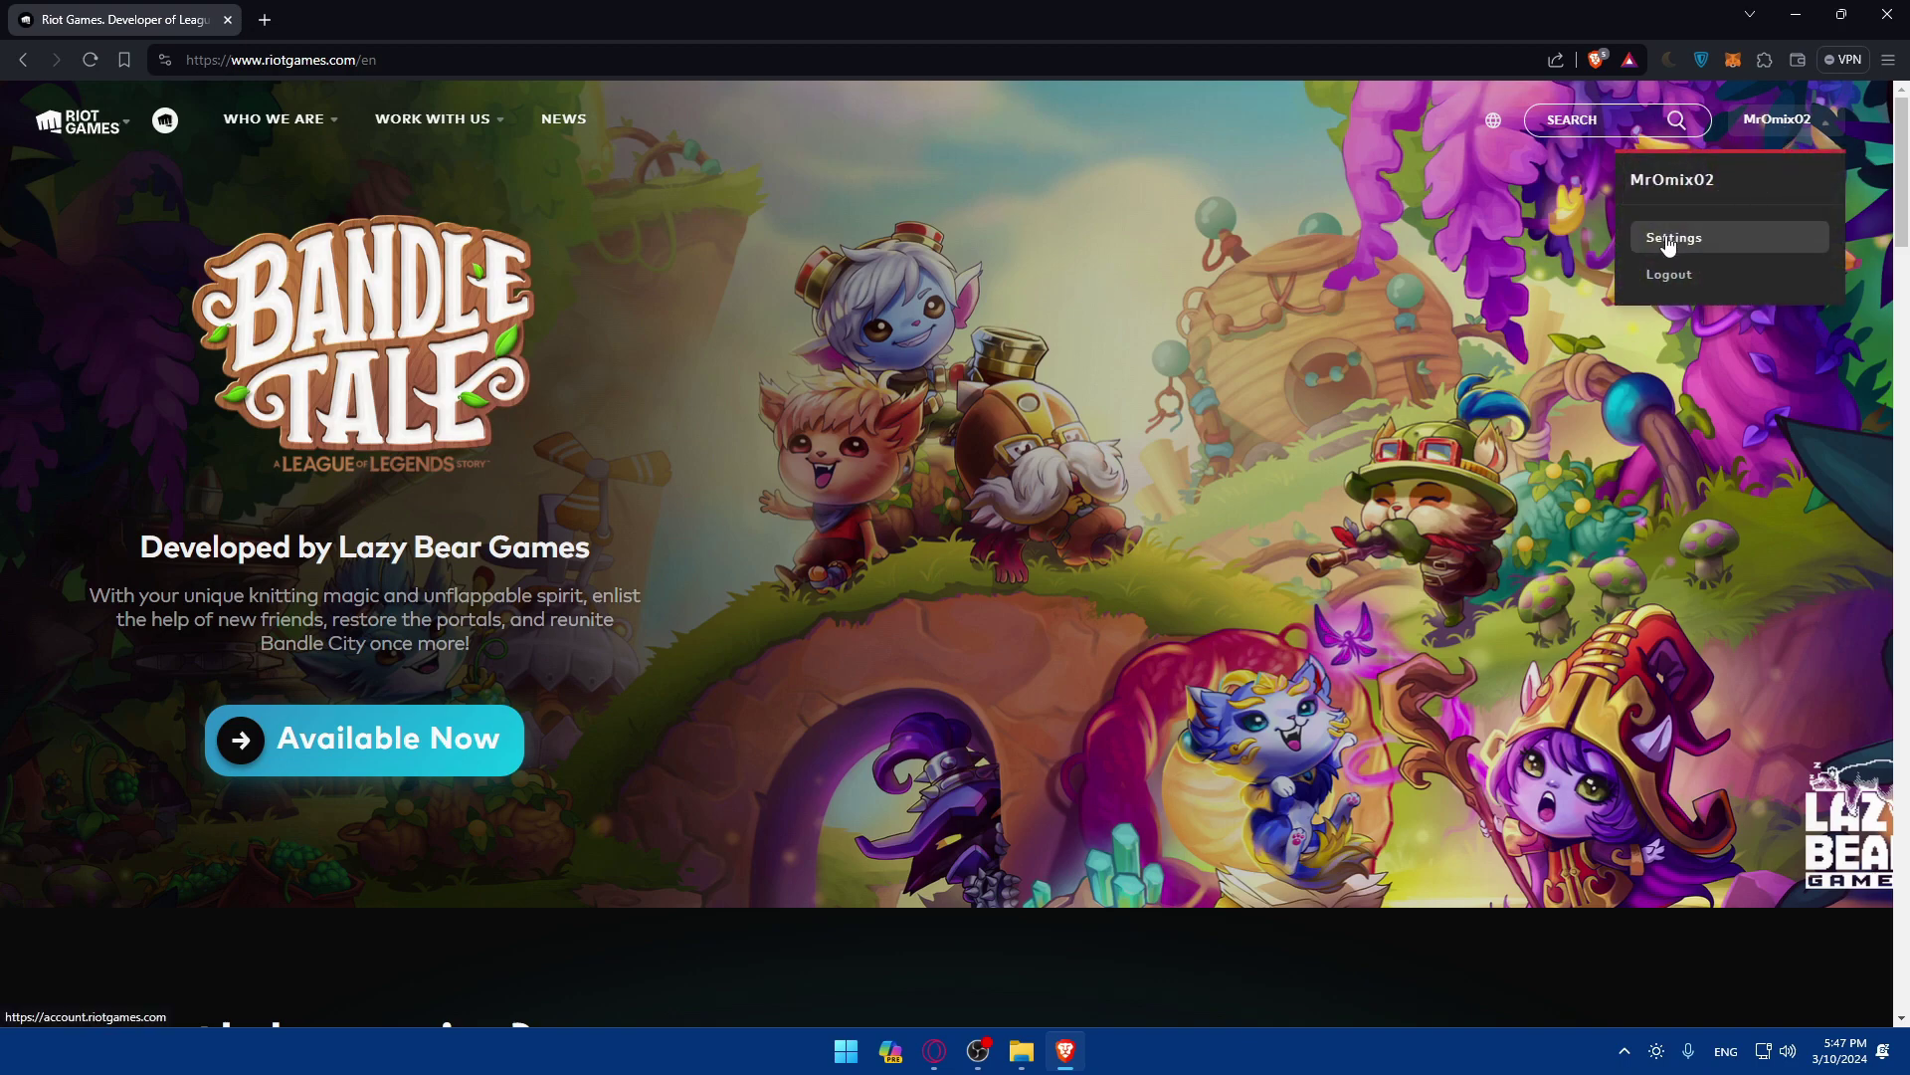
mouse_move(1777, 120)
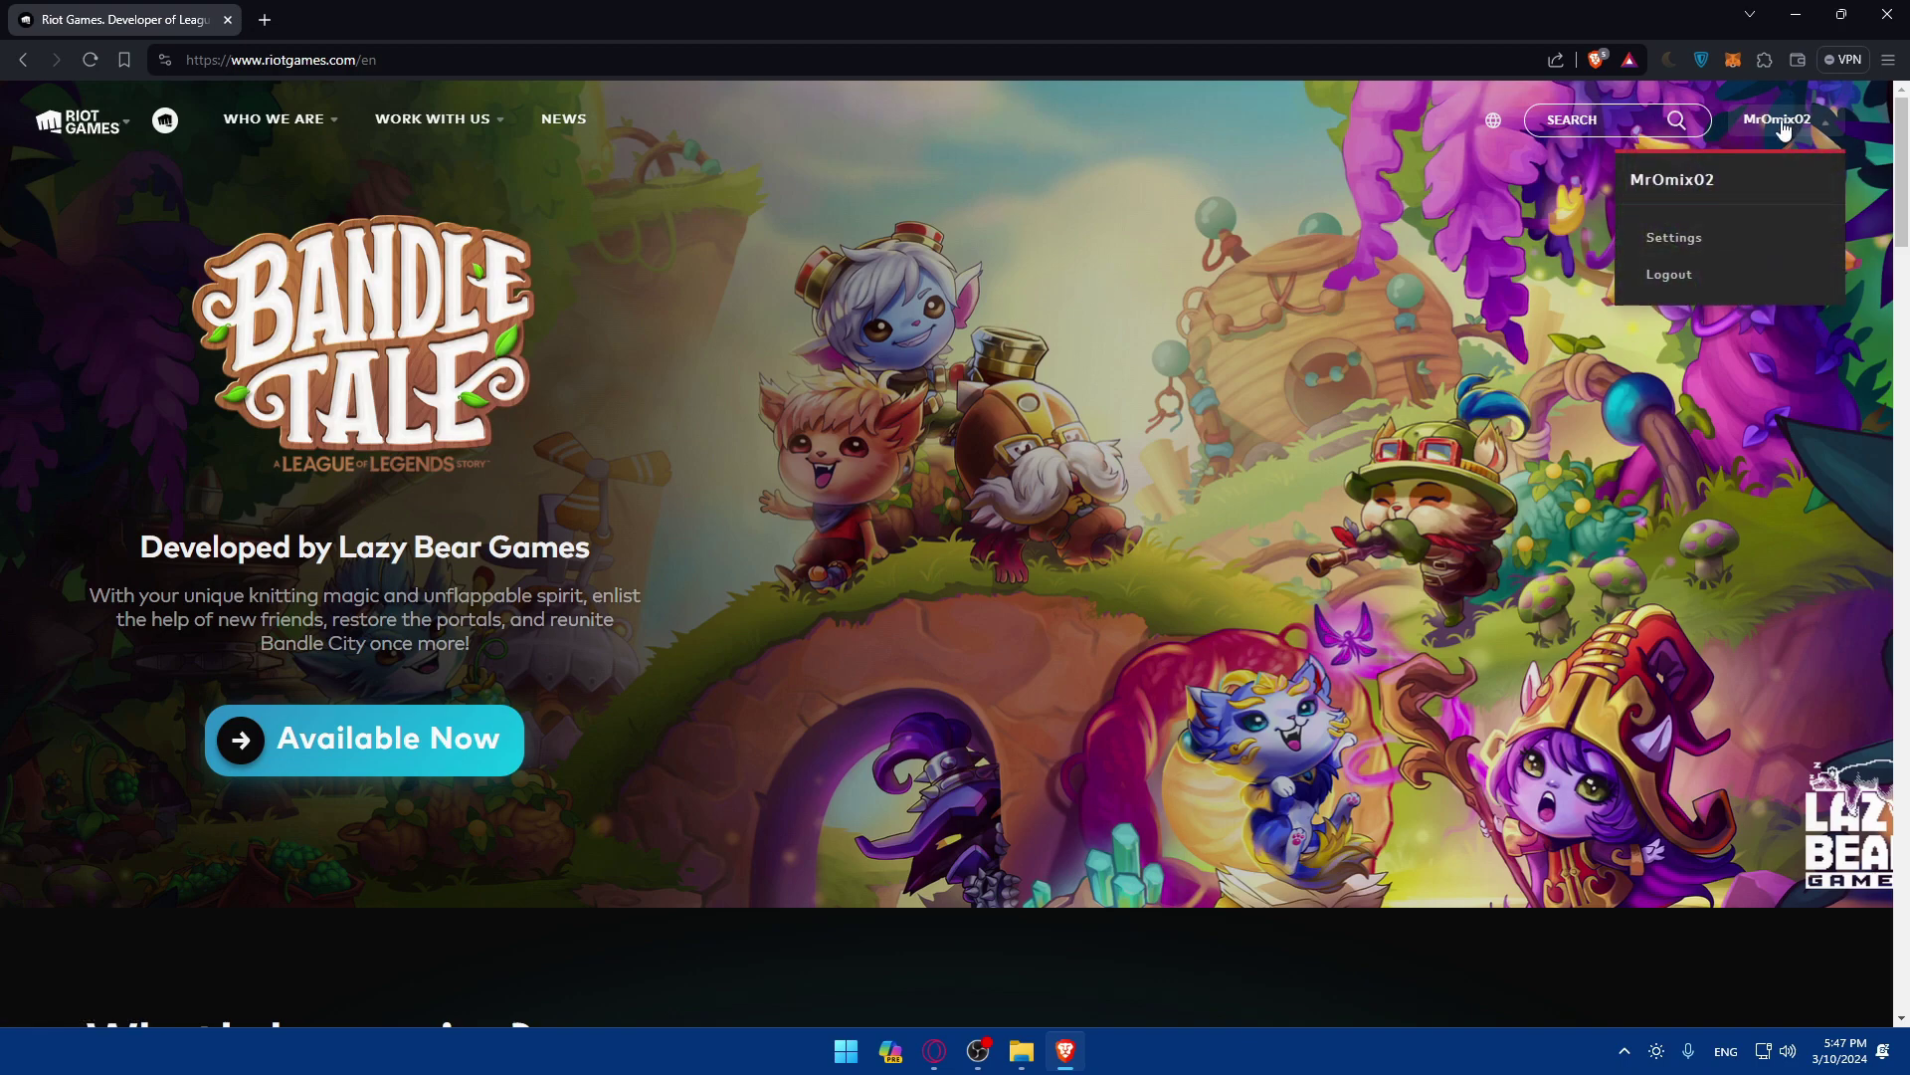
click(1691, 243)
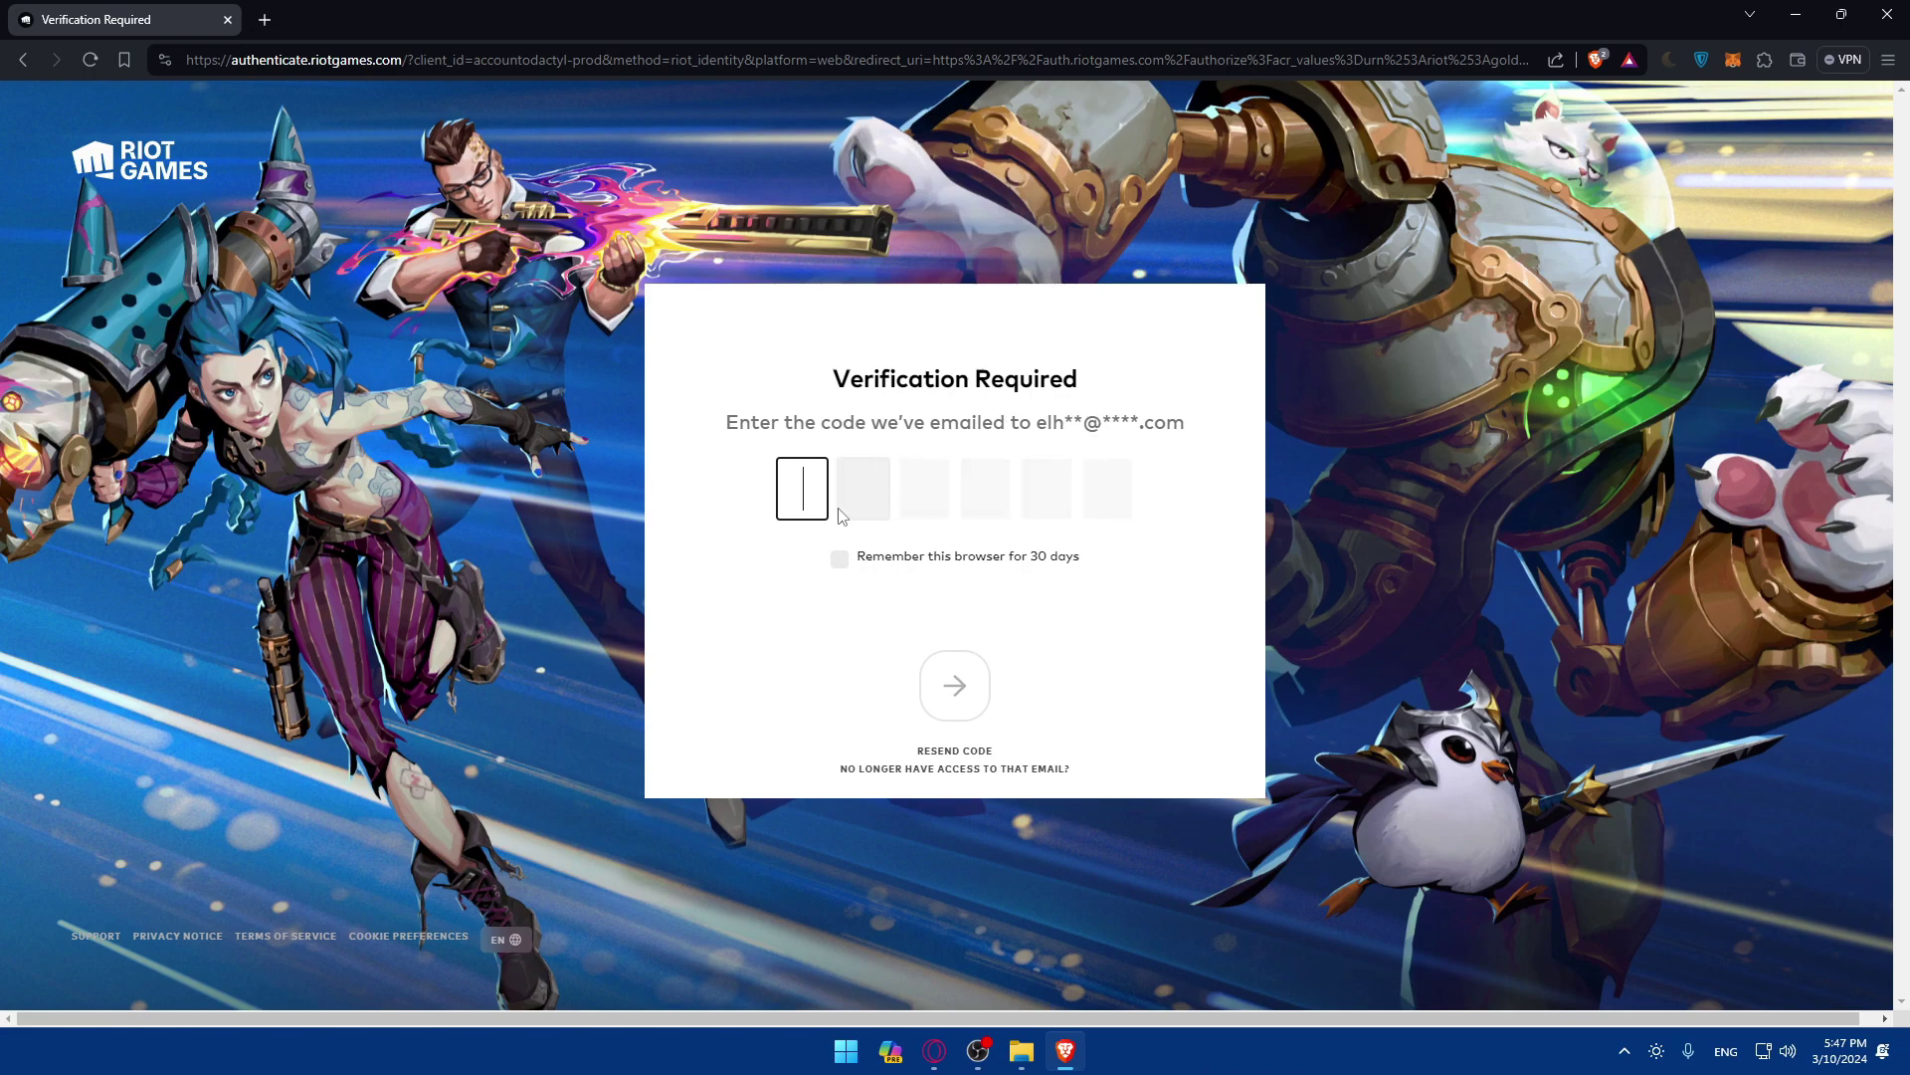
Submit the emailed verification code with 'Remember this browser for 30 days' ticked
click(840, 559)
click(798, 481)
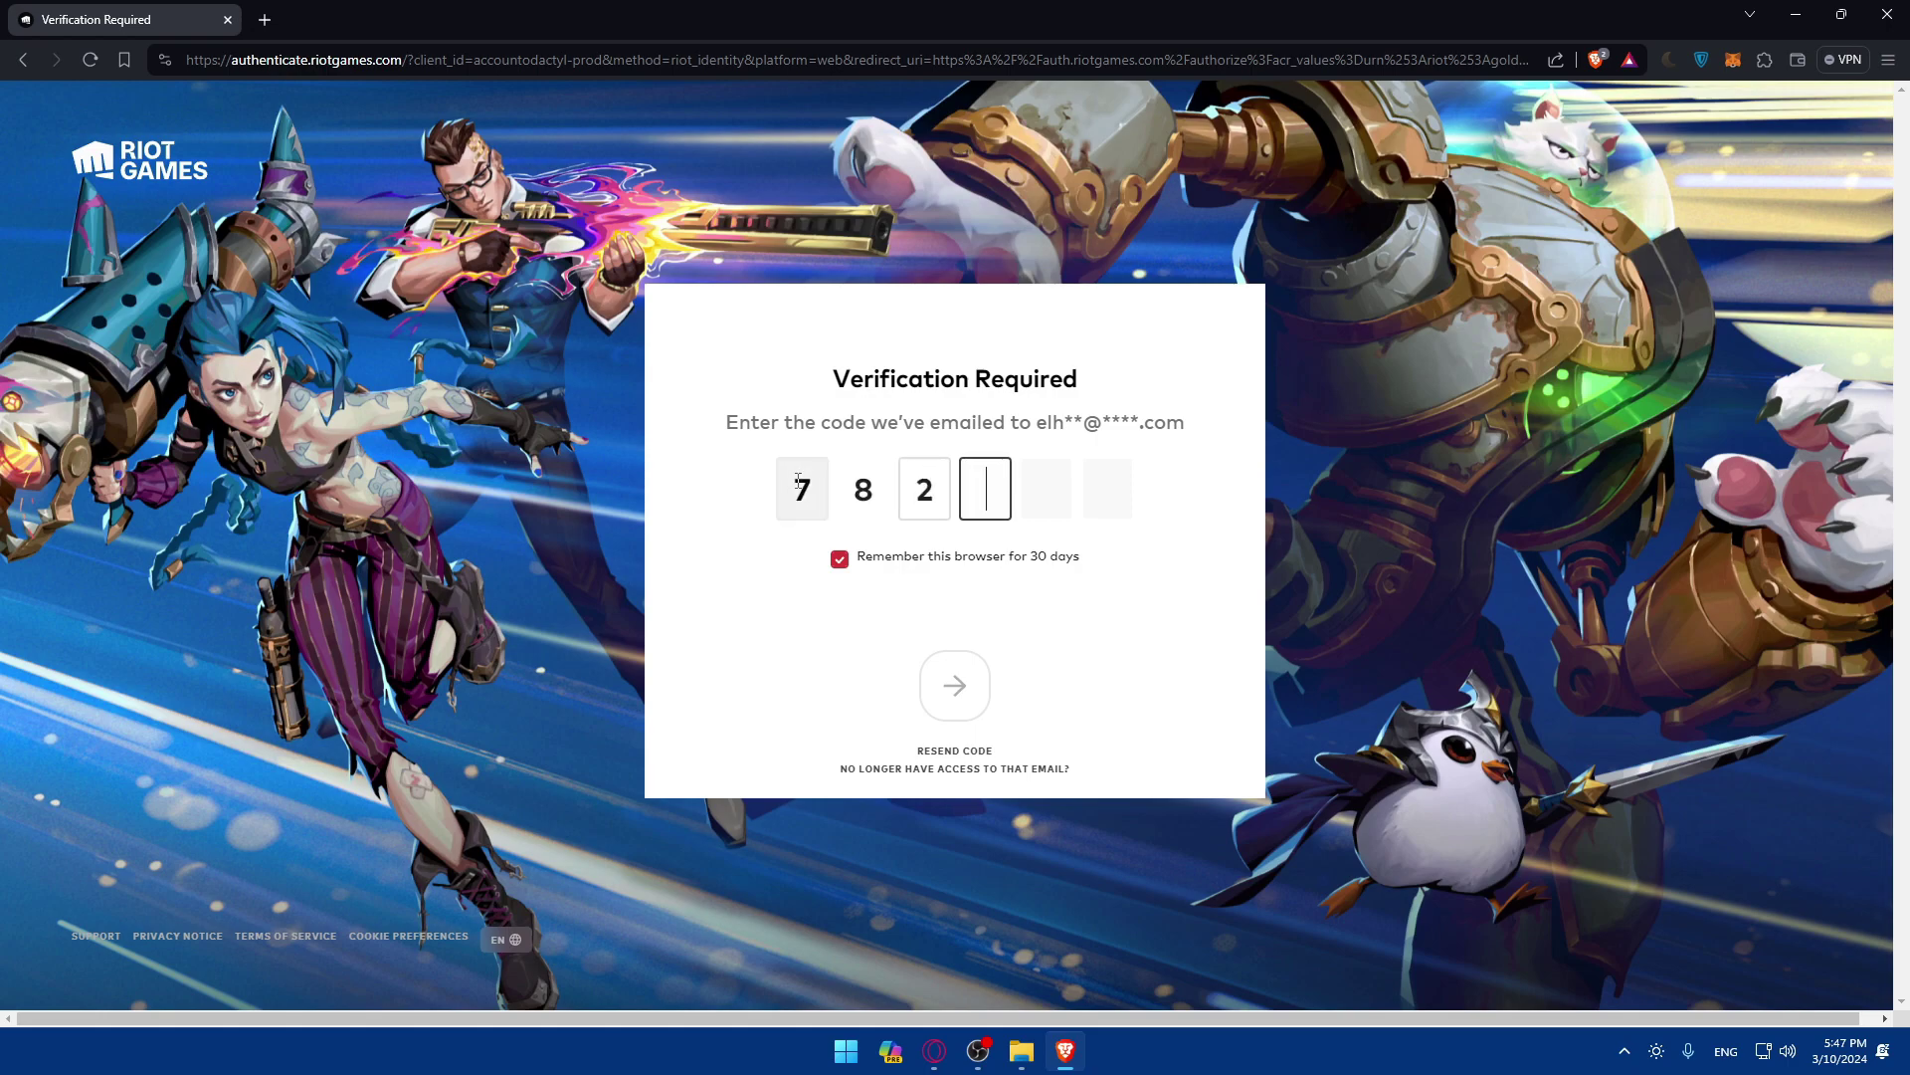
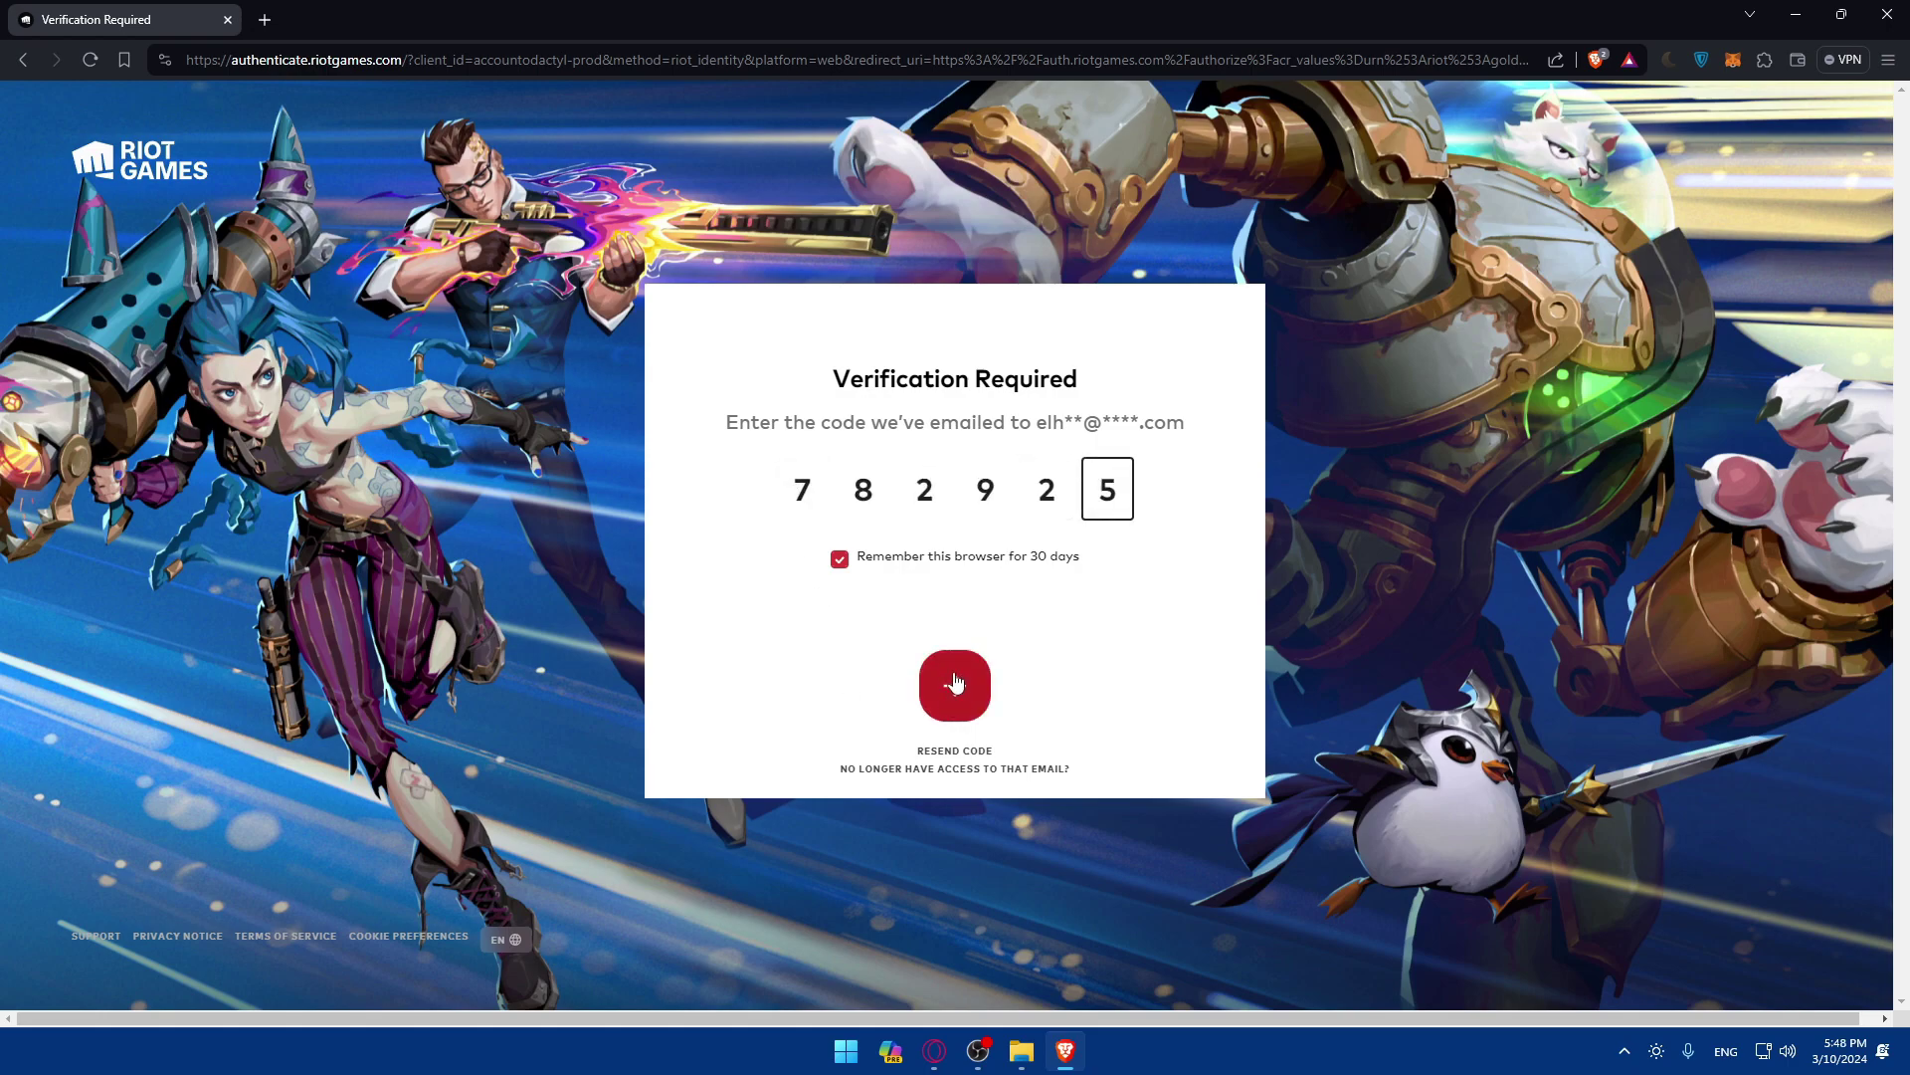
click(954, 681)
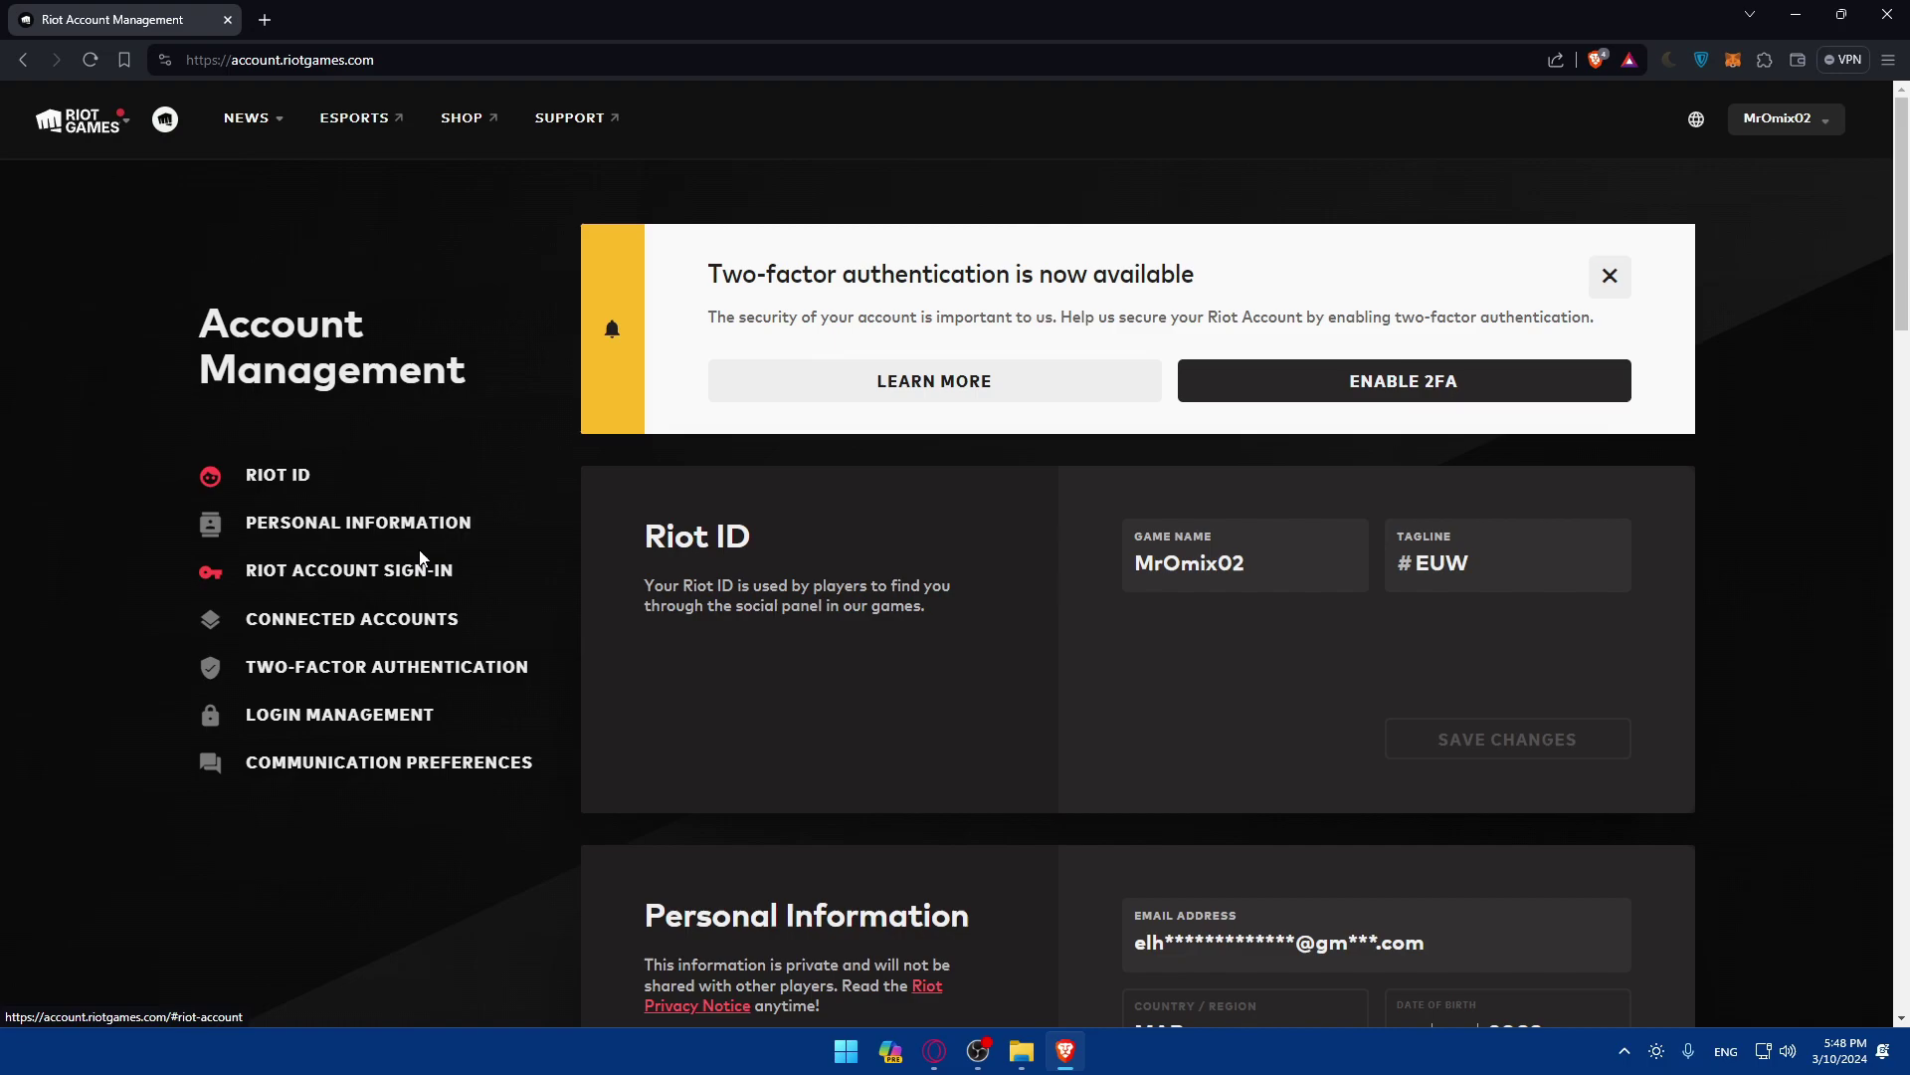
Read the 'Two-factor authentication is now available' banner, then close it with its X
drag(701, 270, 1345, 268)
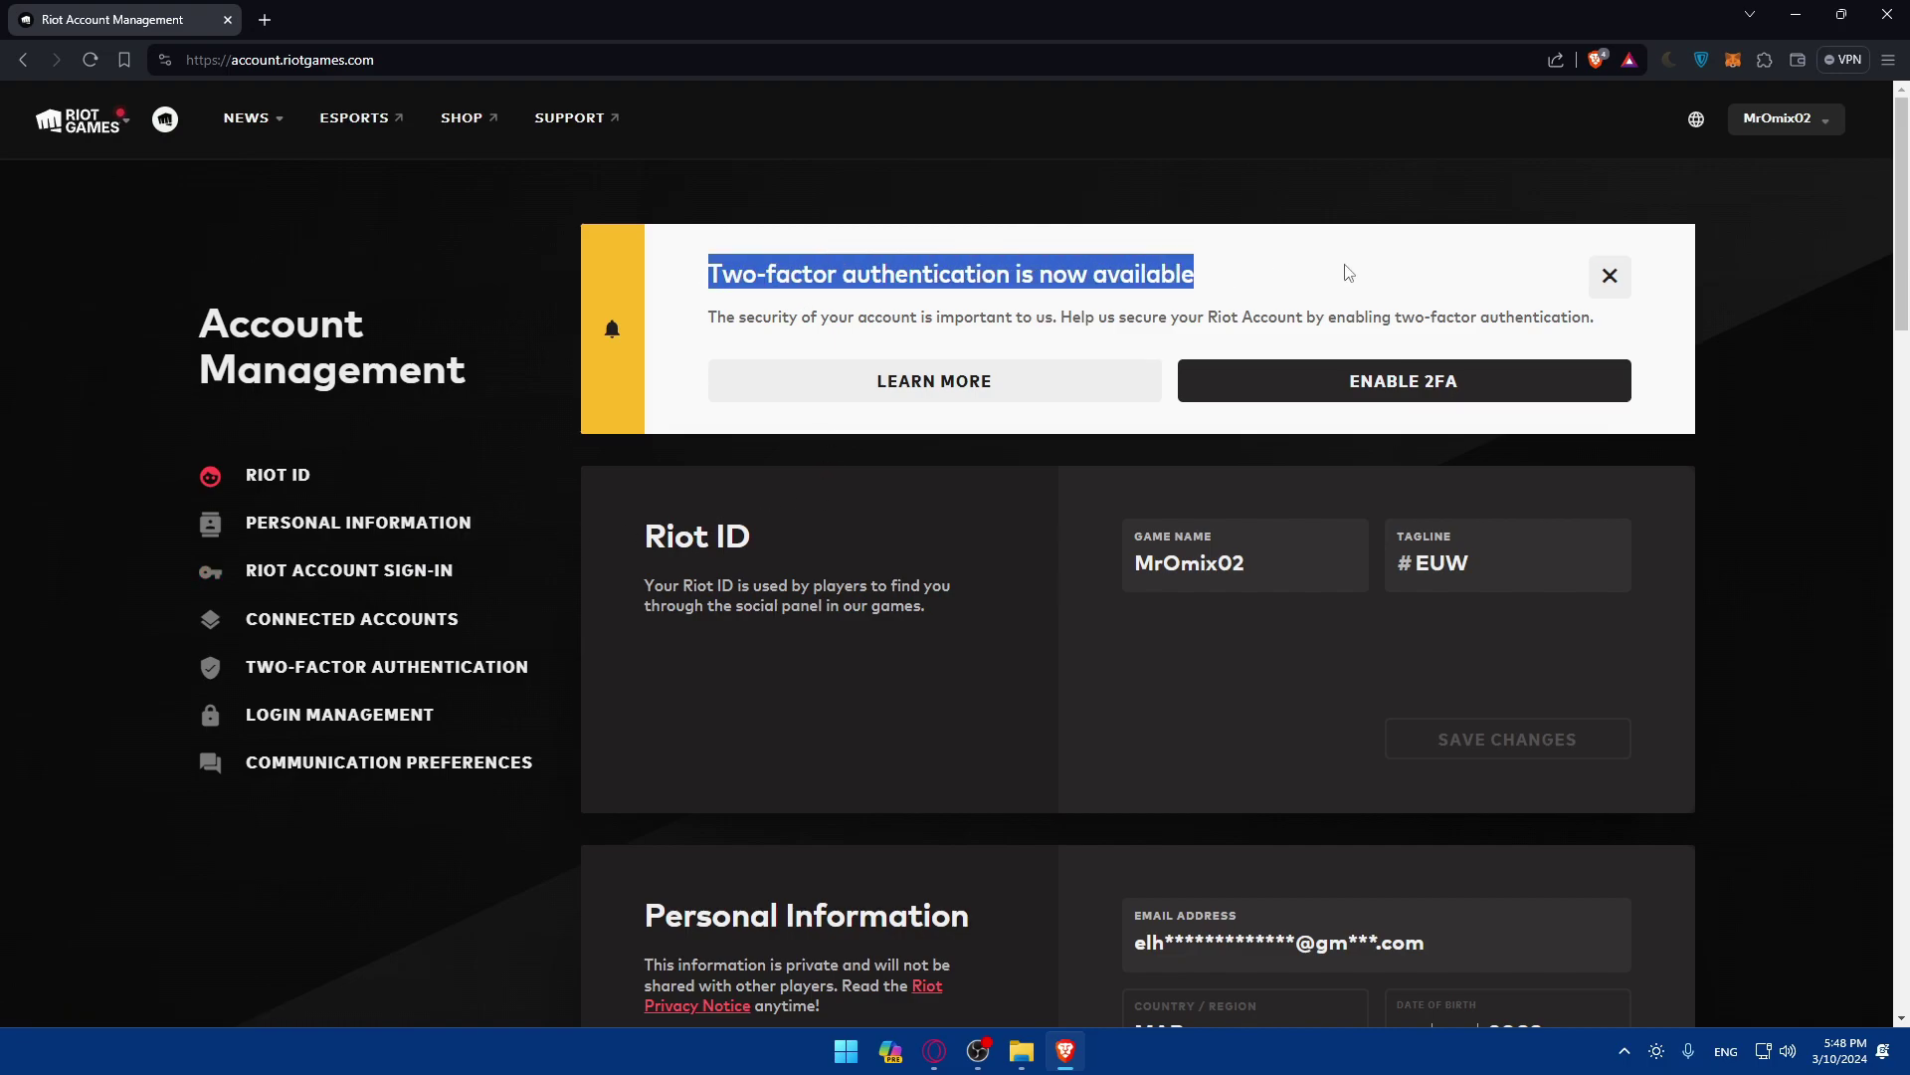
click(1315, 271)
drag(704, 275, 1201, 285)
click(1201, 286)
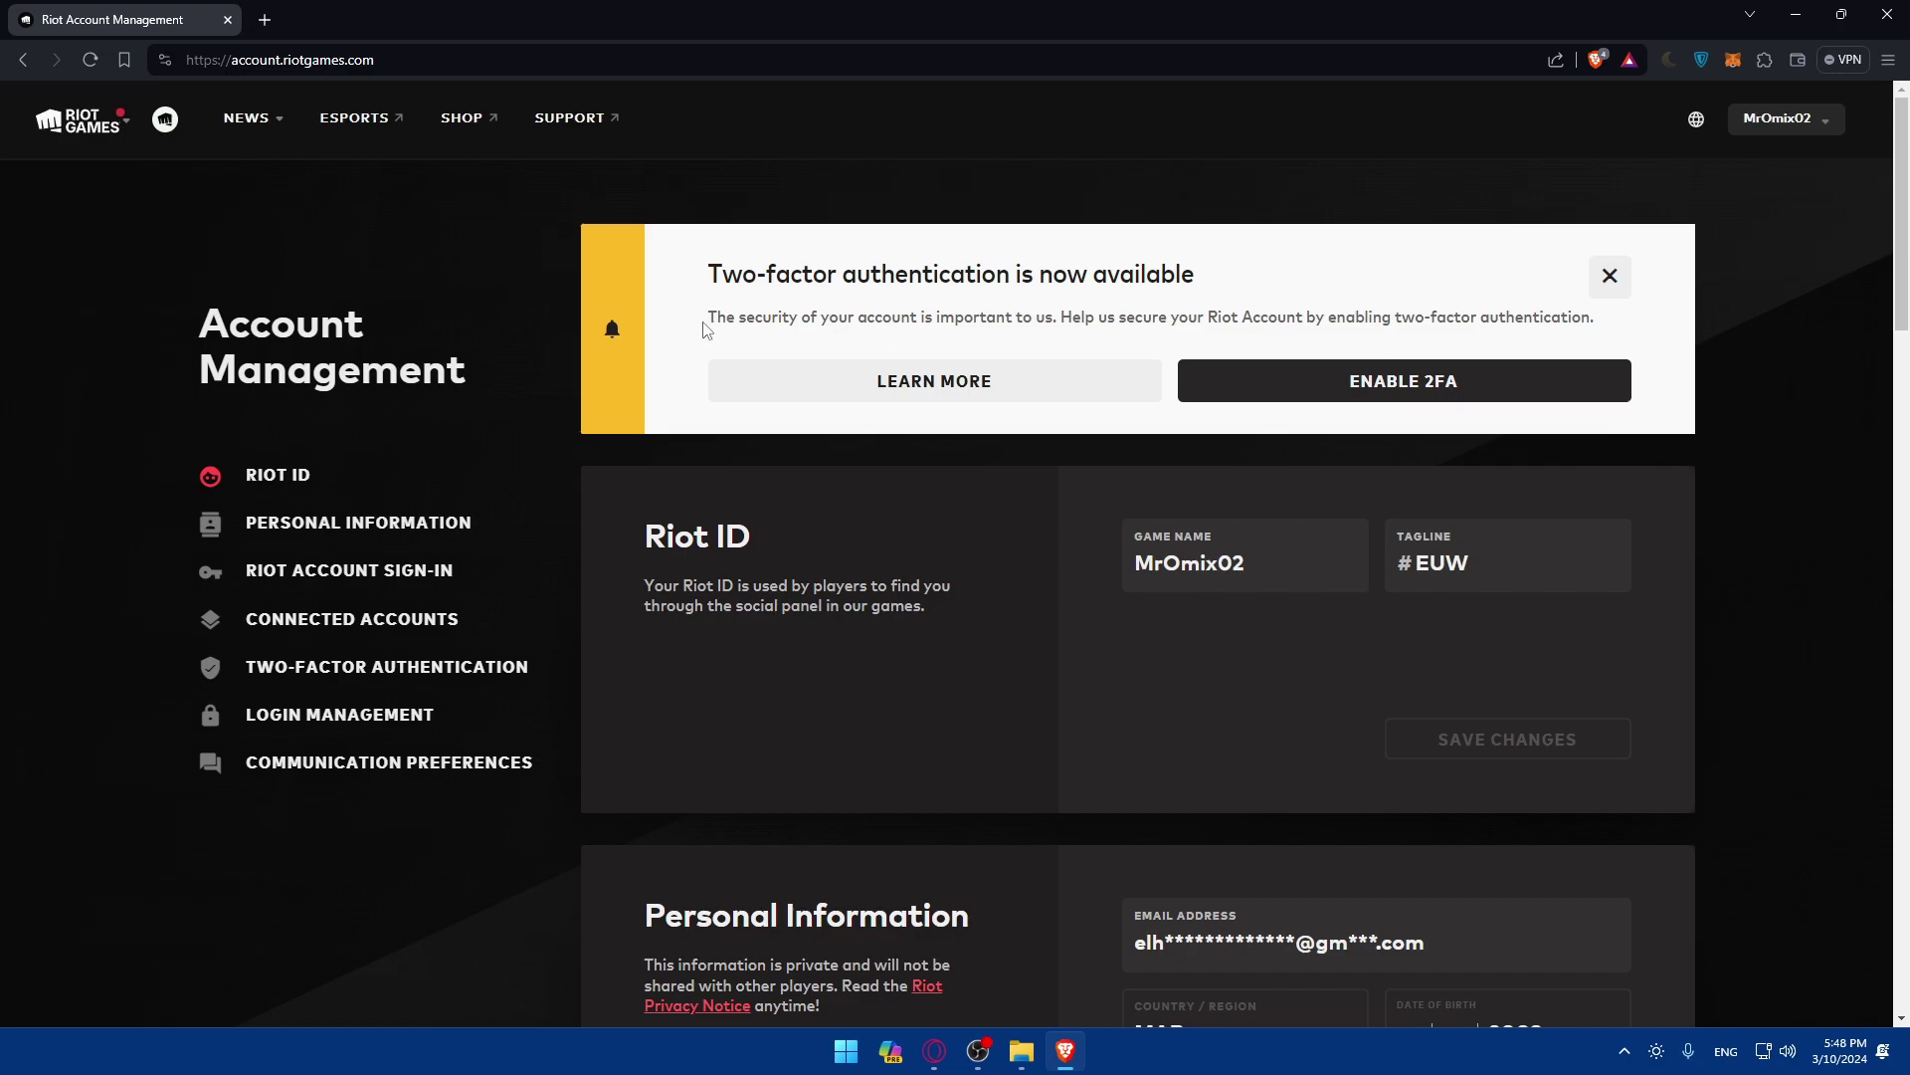
drag(707, 320, 817, 324)
click(817, 323)
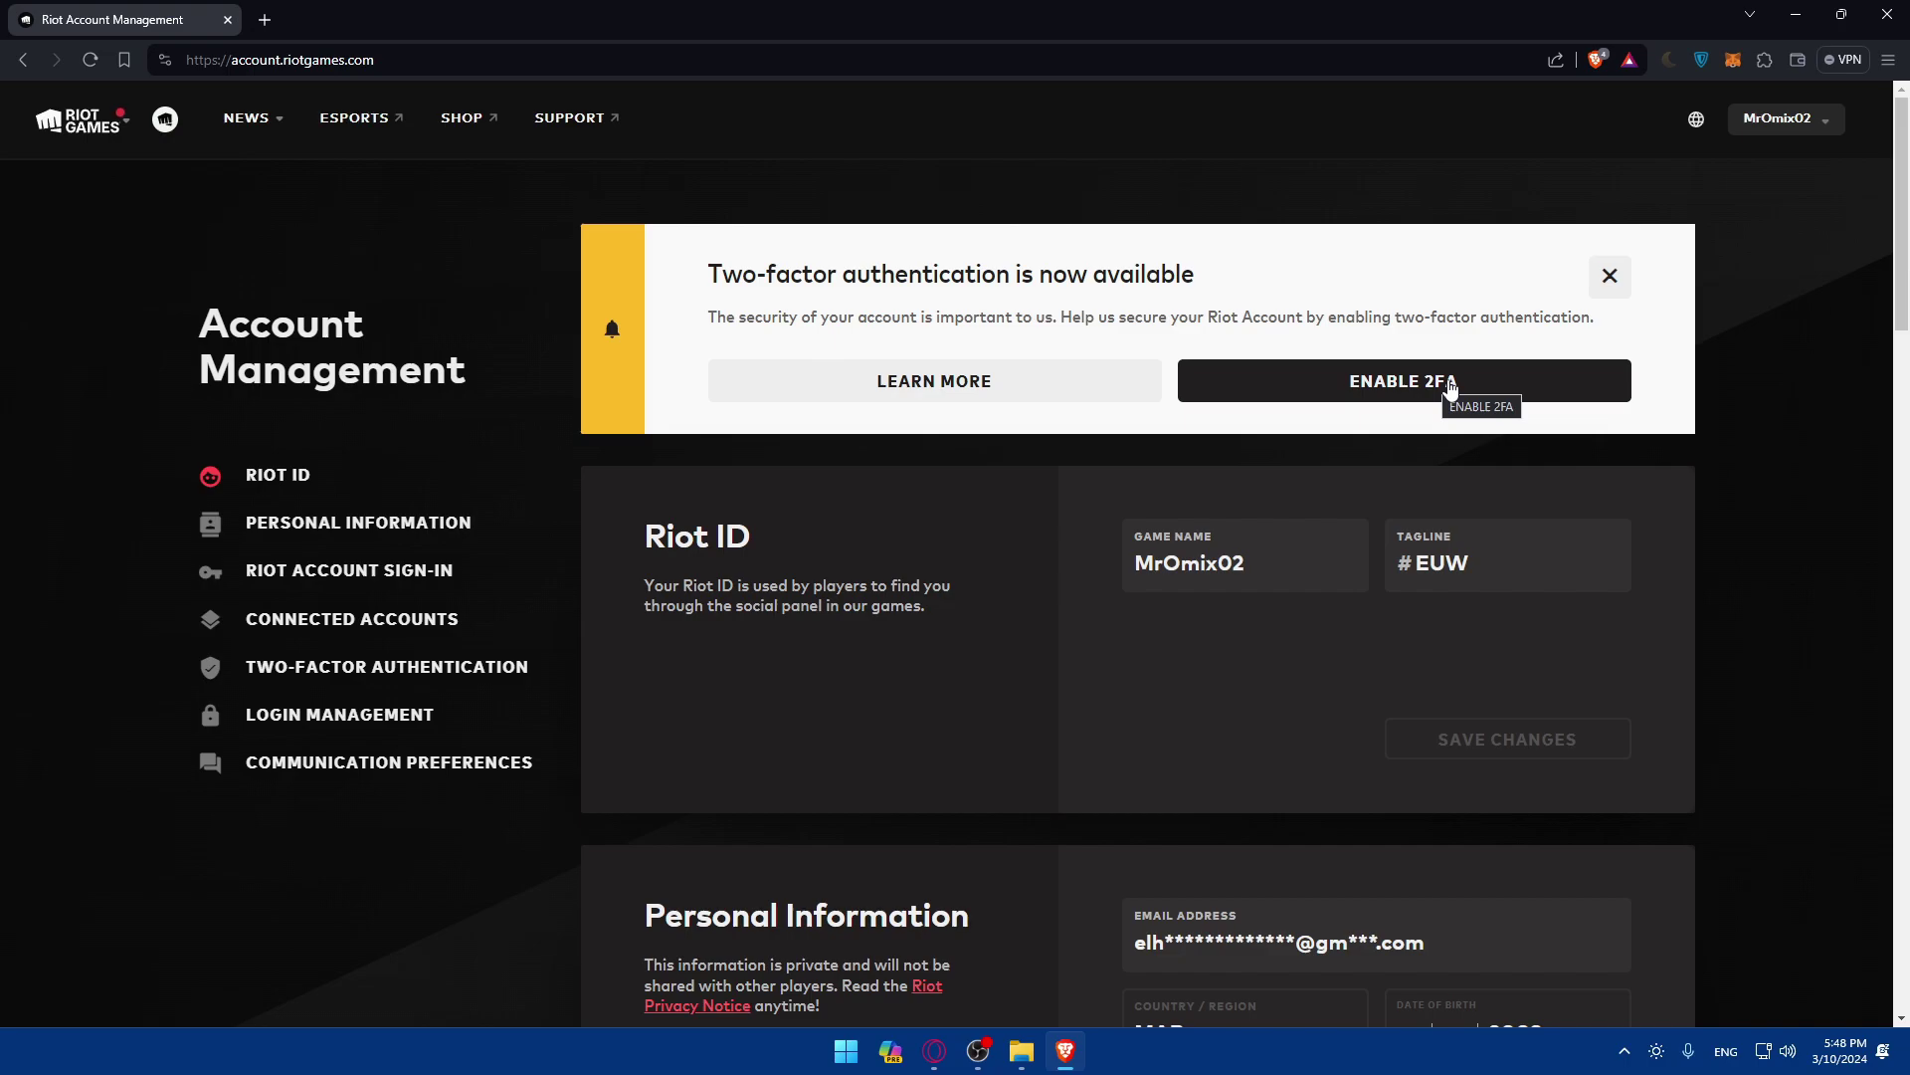
click(1610, 276)
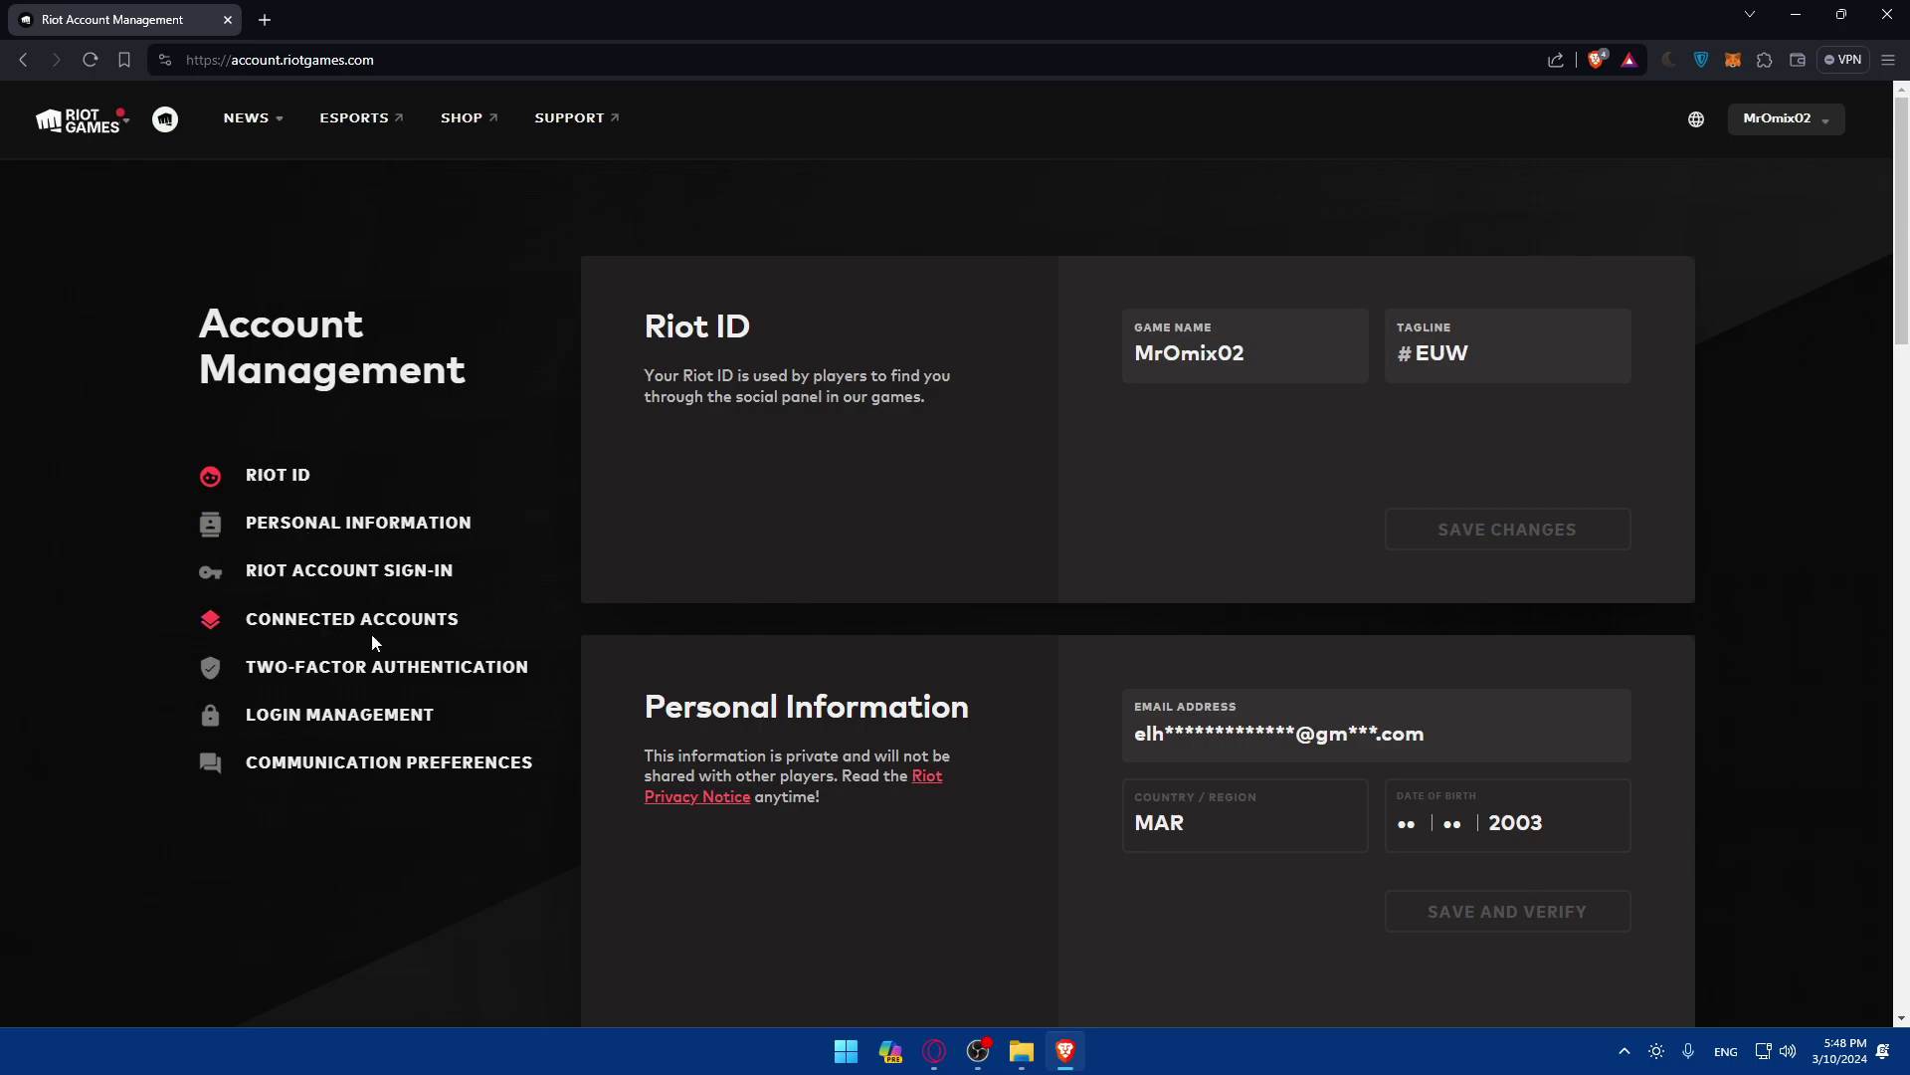
Jump to the Two-Factor Authentication section from the sidebar and scroll to the Email 2FA card
click(331, 667)
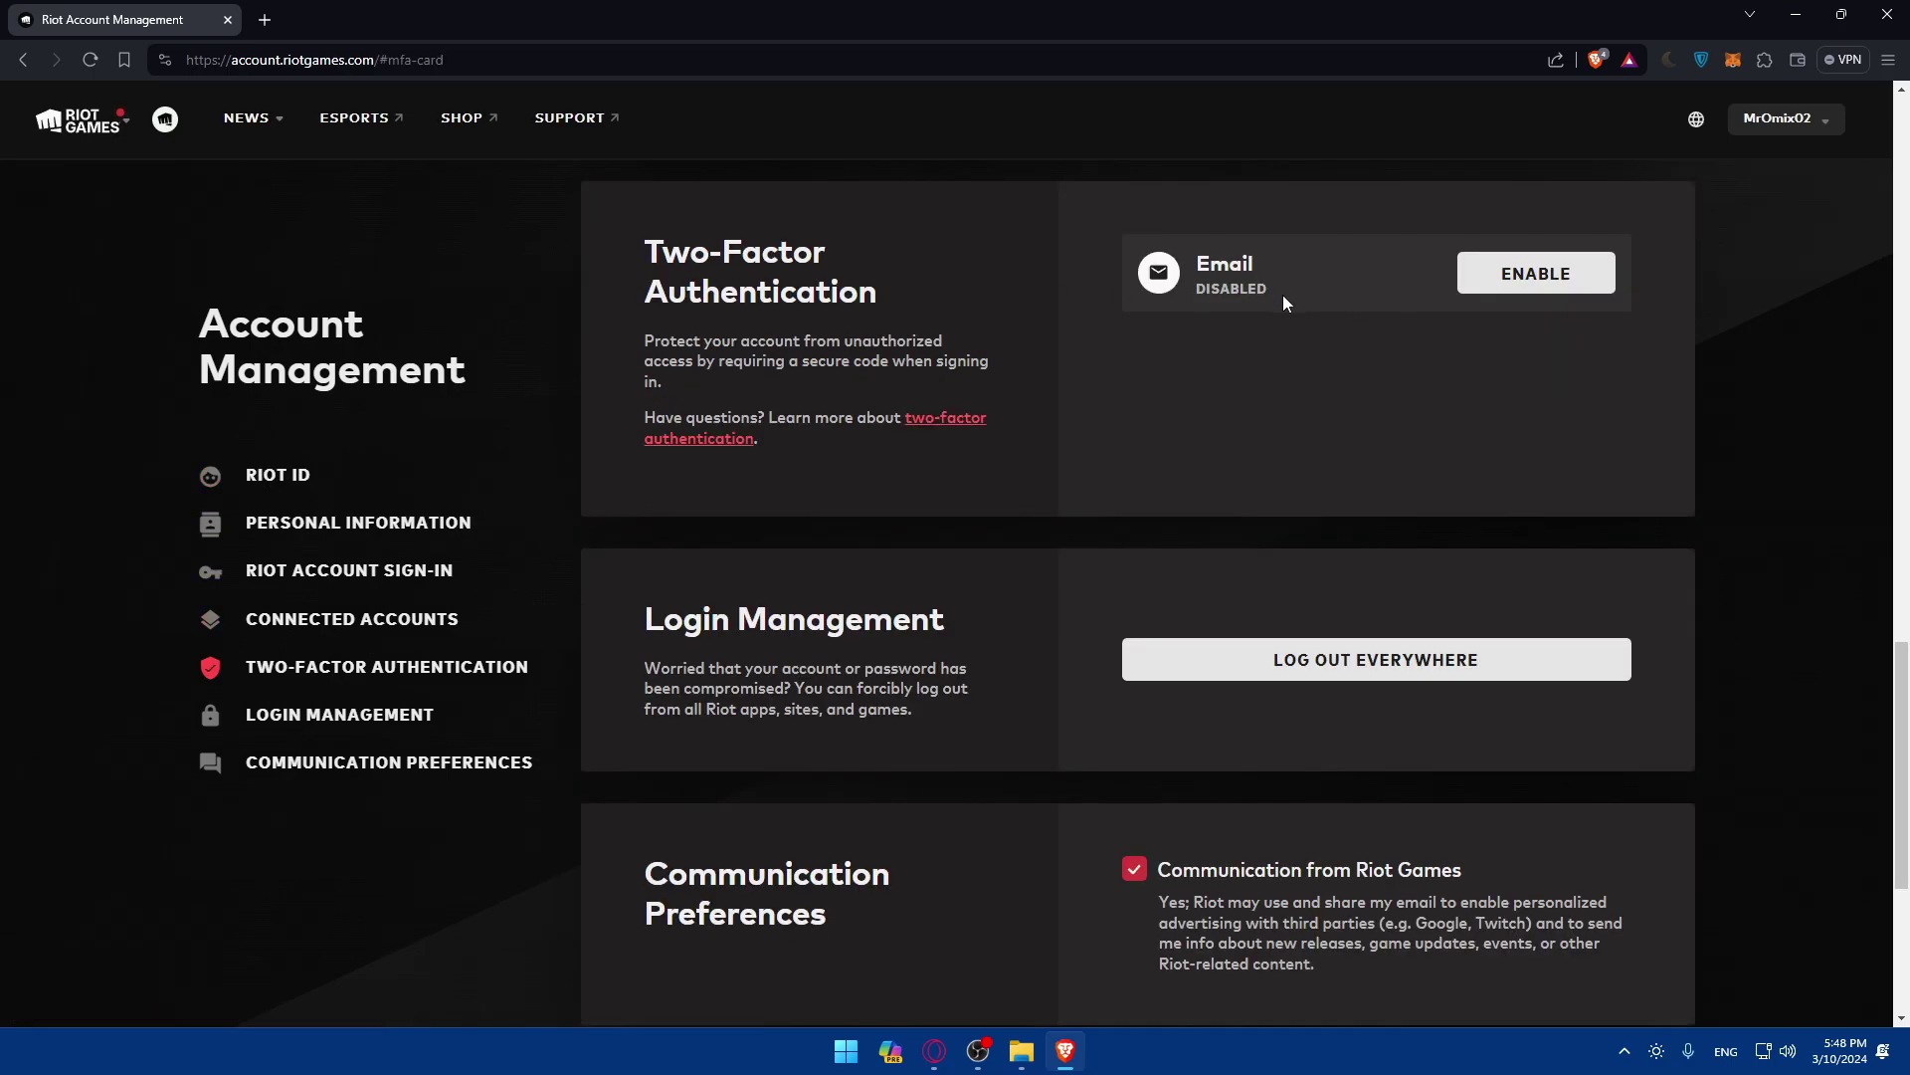
scroll(1169, 379, down, 2)
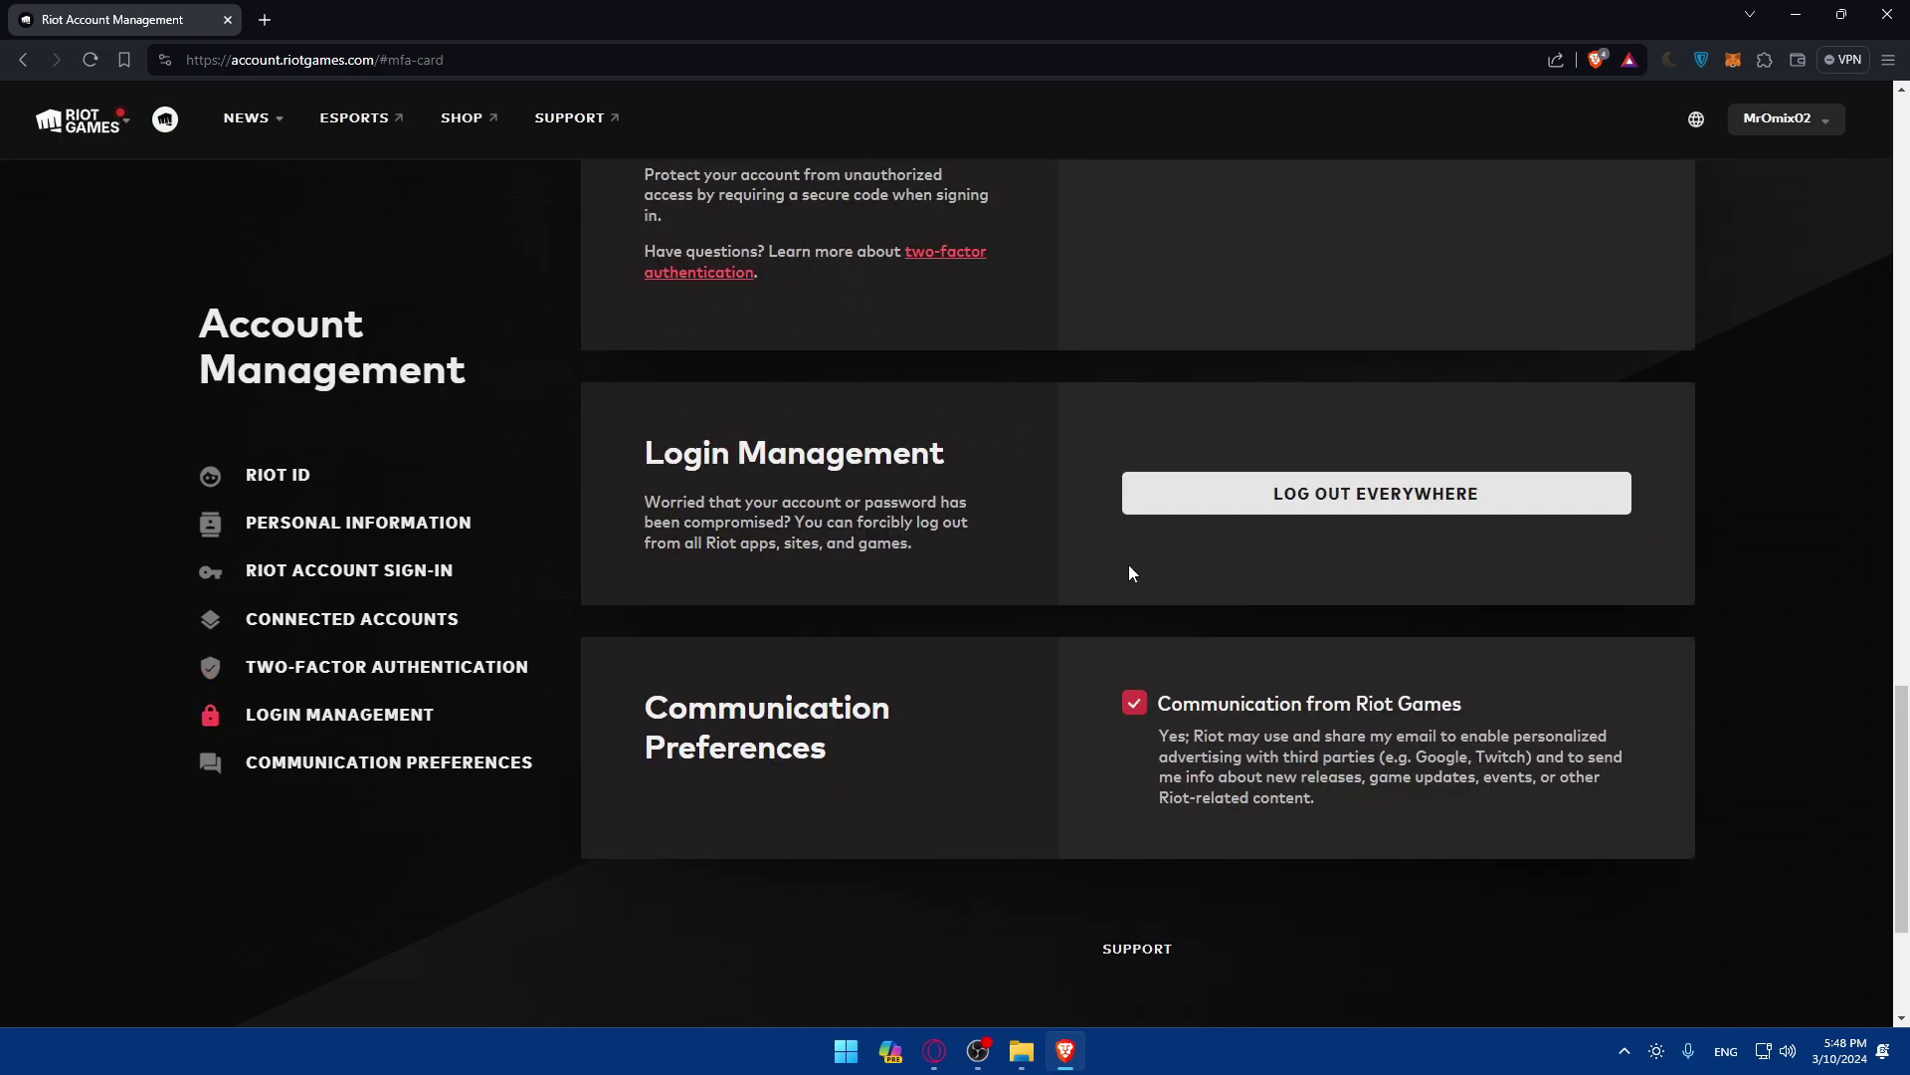
scroll(1172, 619, down, 3)
scroll(1150, 611, up, 5)
scroll(1076, 575, up, 4)
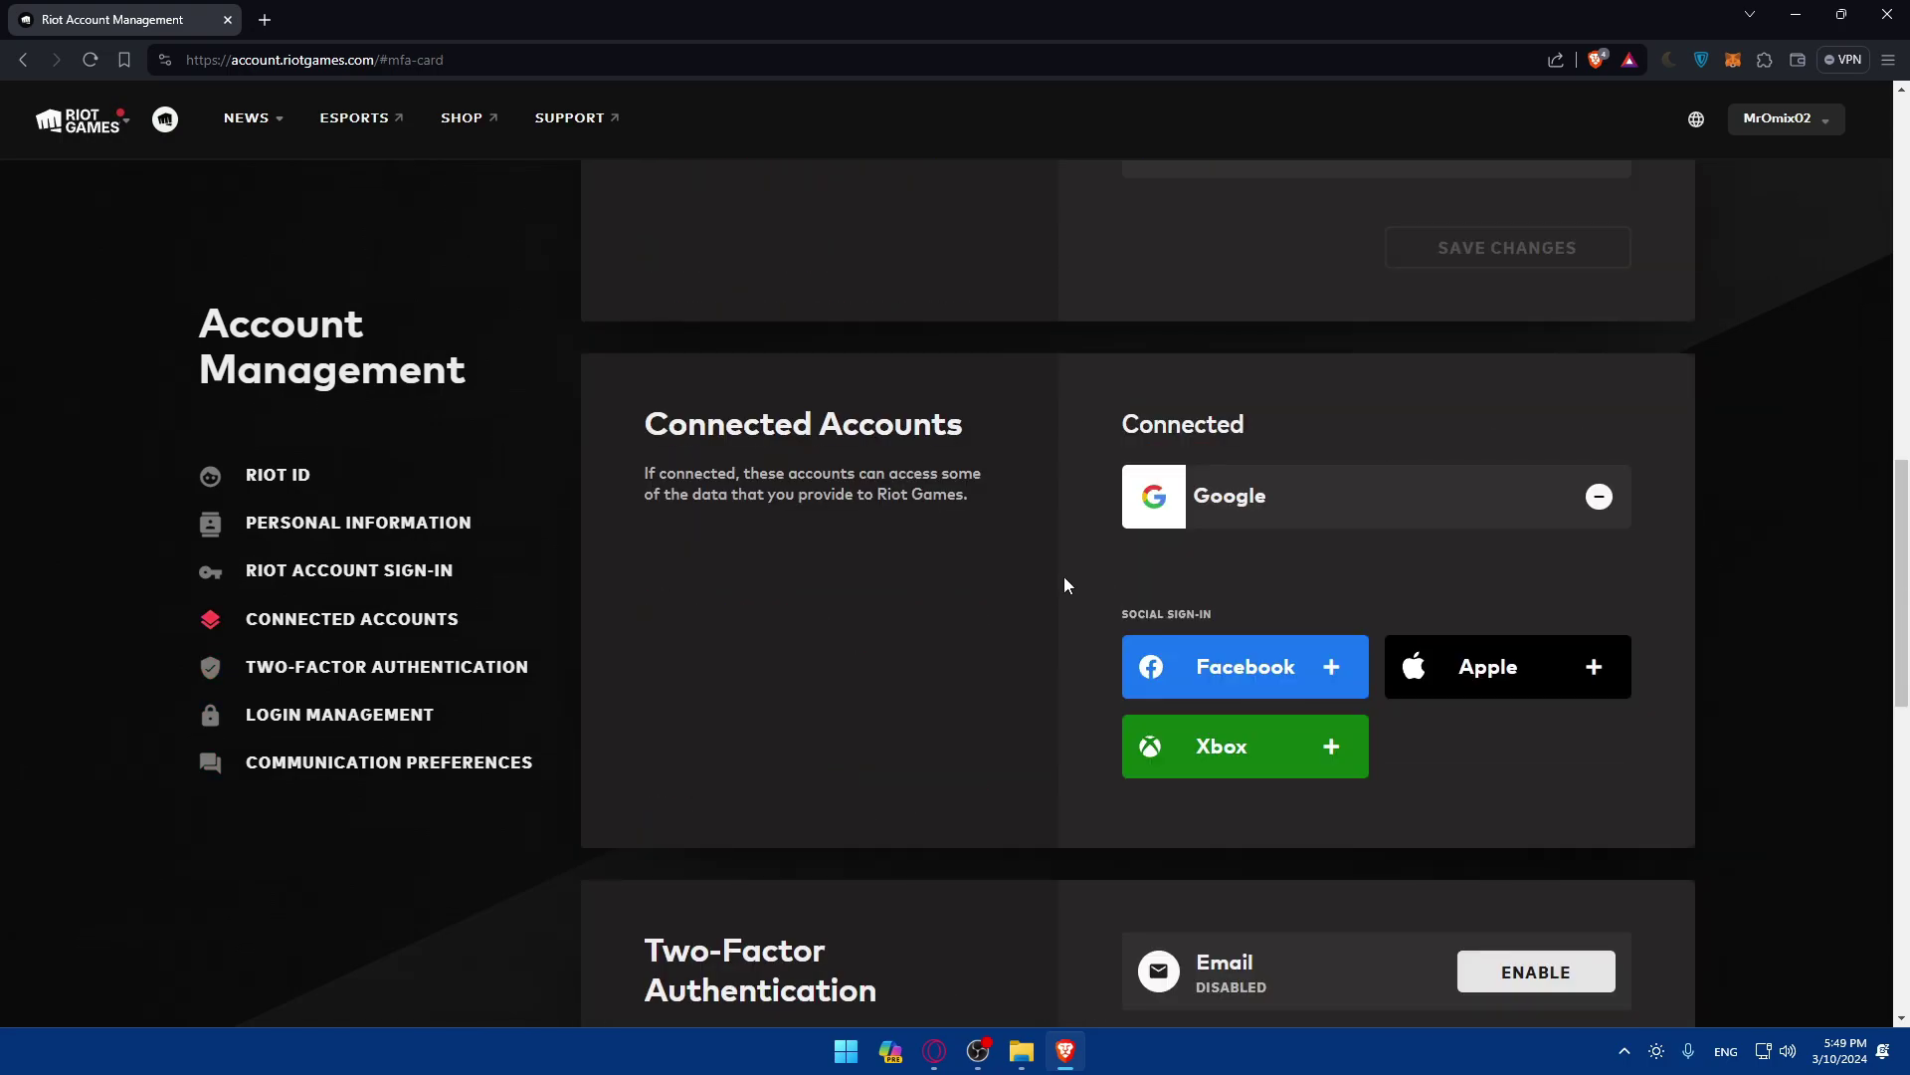
scroll(1060, 581, up, 2)
scroll(1059, 583, up, 3)
scroll(1059, 584, down, 5)
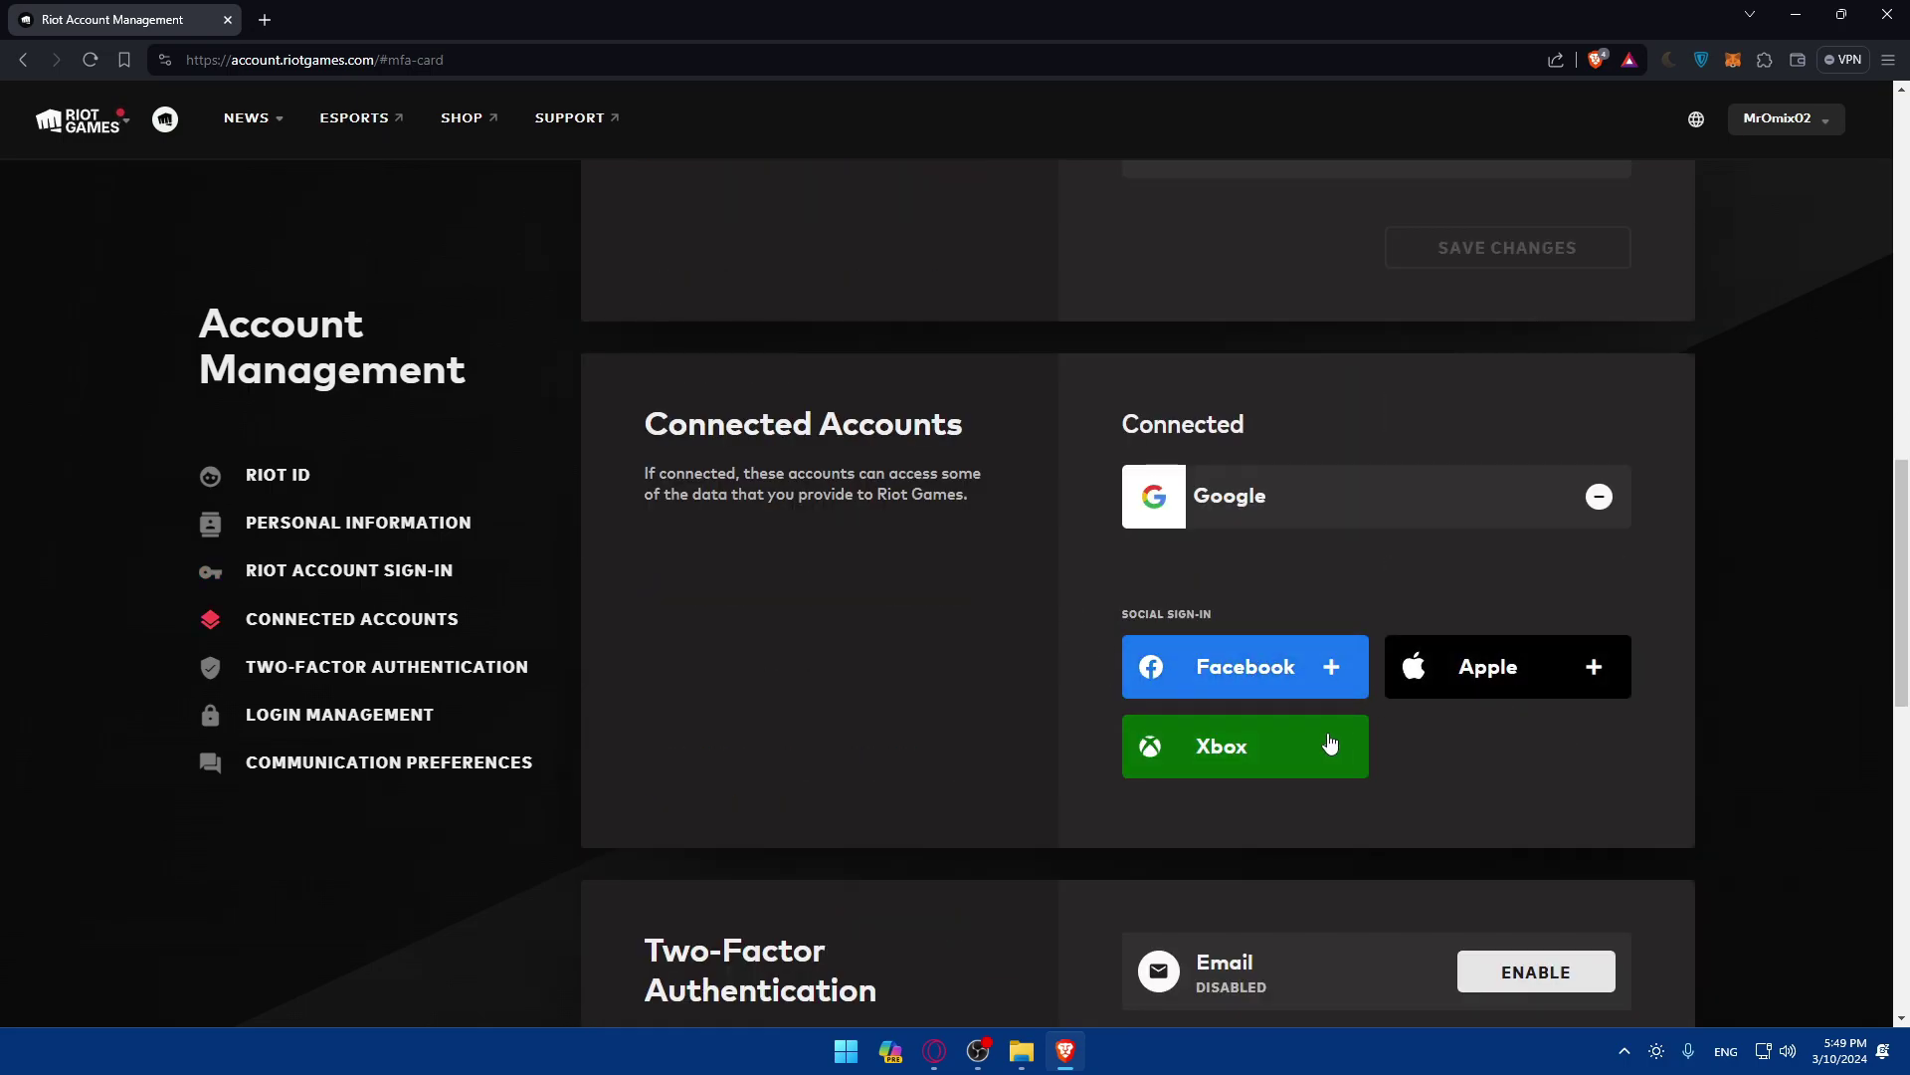
scroll(1214, 657, down, 3)
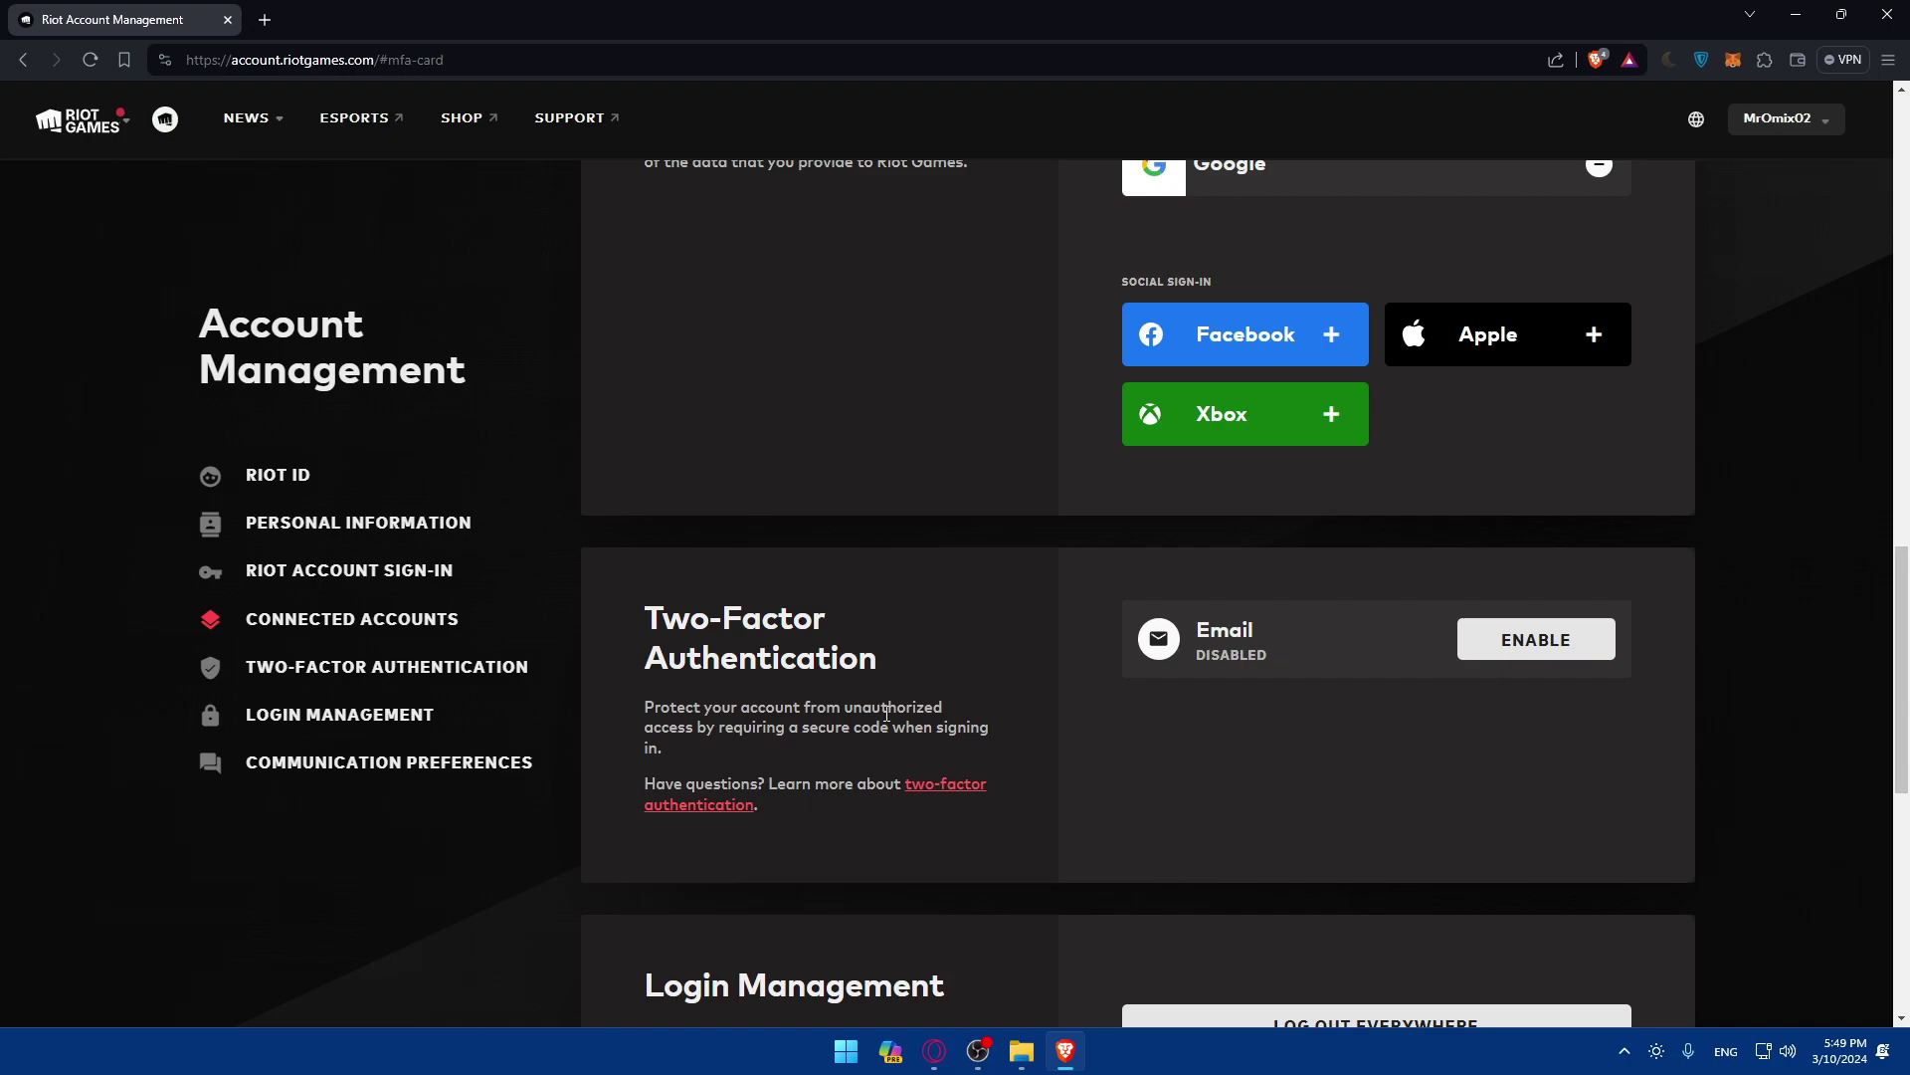
Enable Email two-factor authentication, then reload so it shows as ENABLED
click(1515, 654)
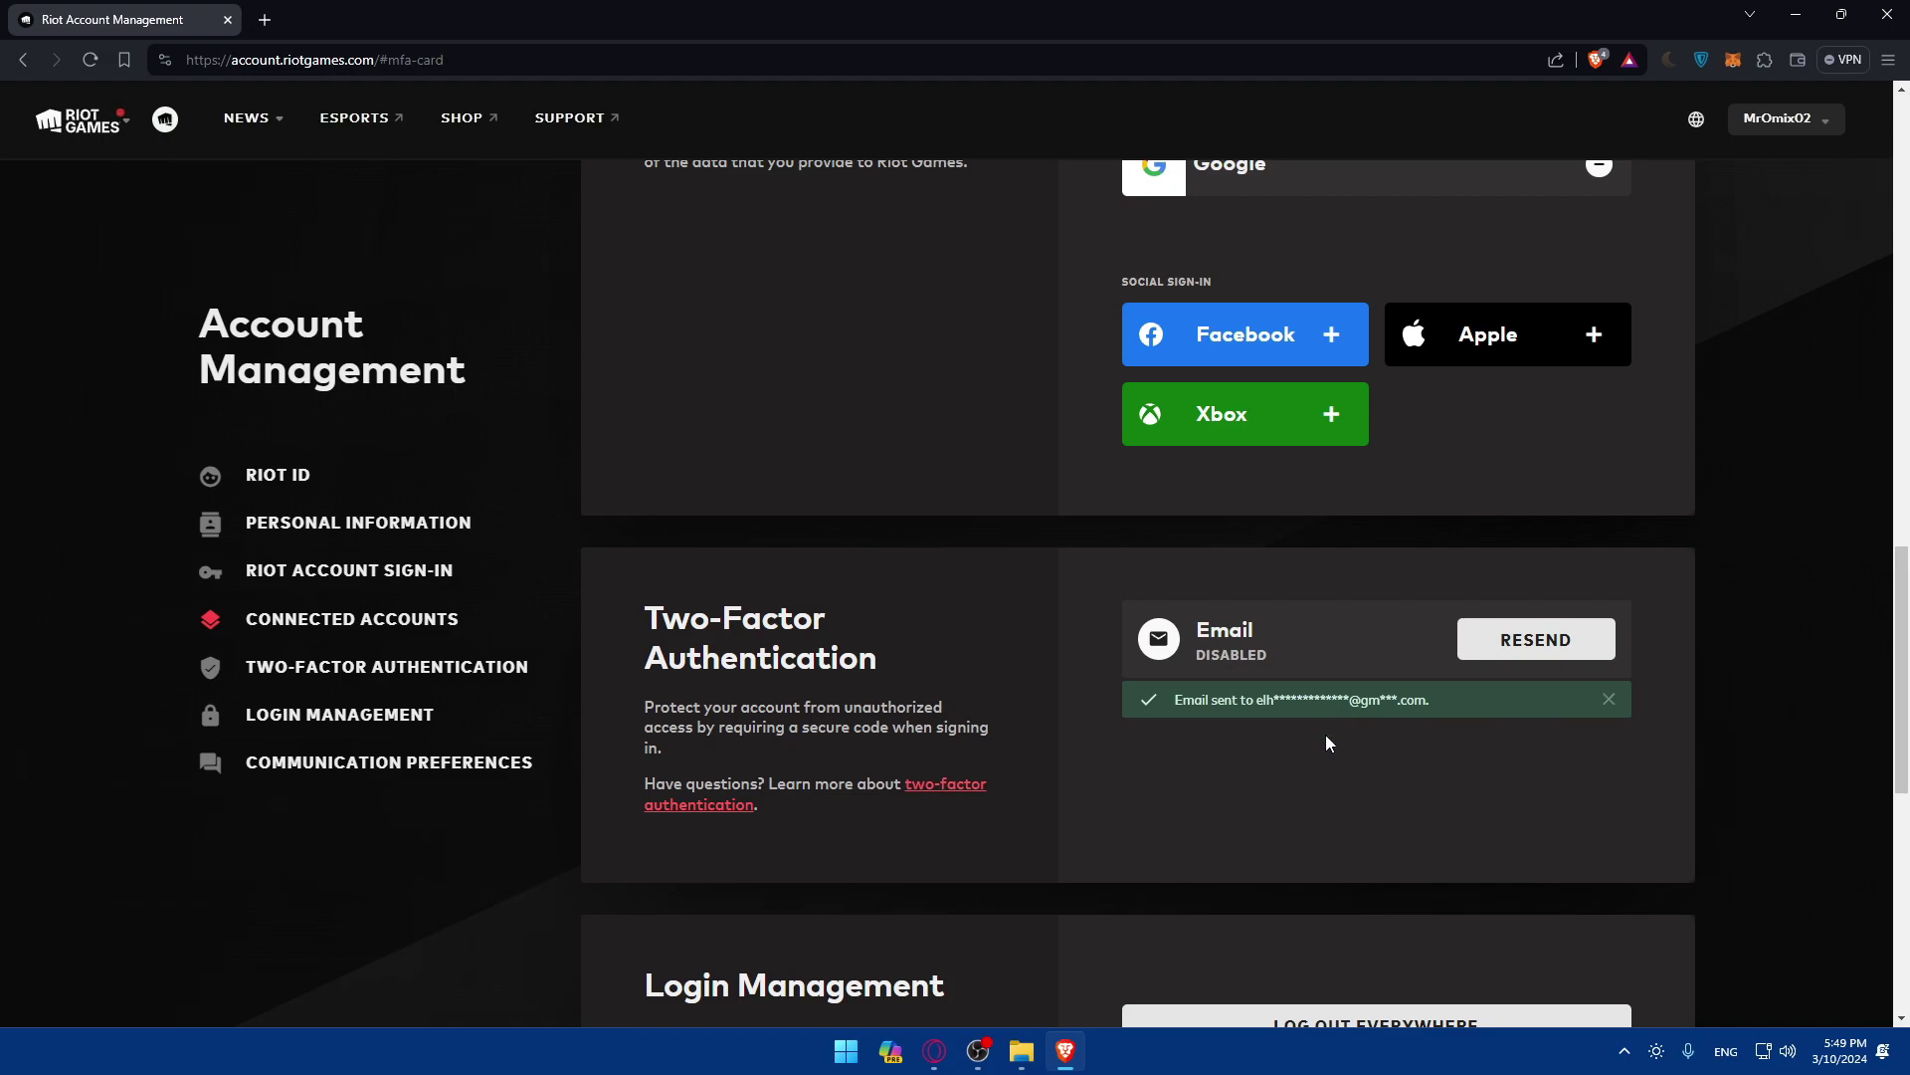
click(90, 59)
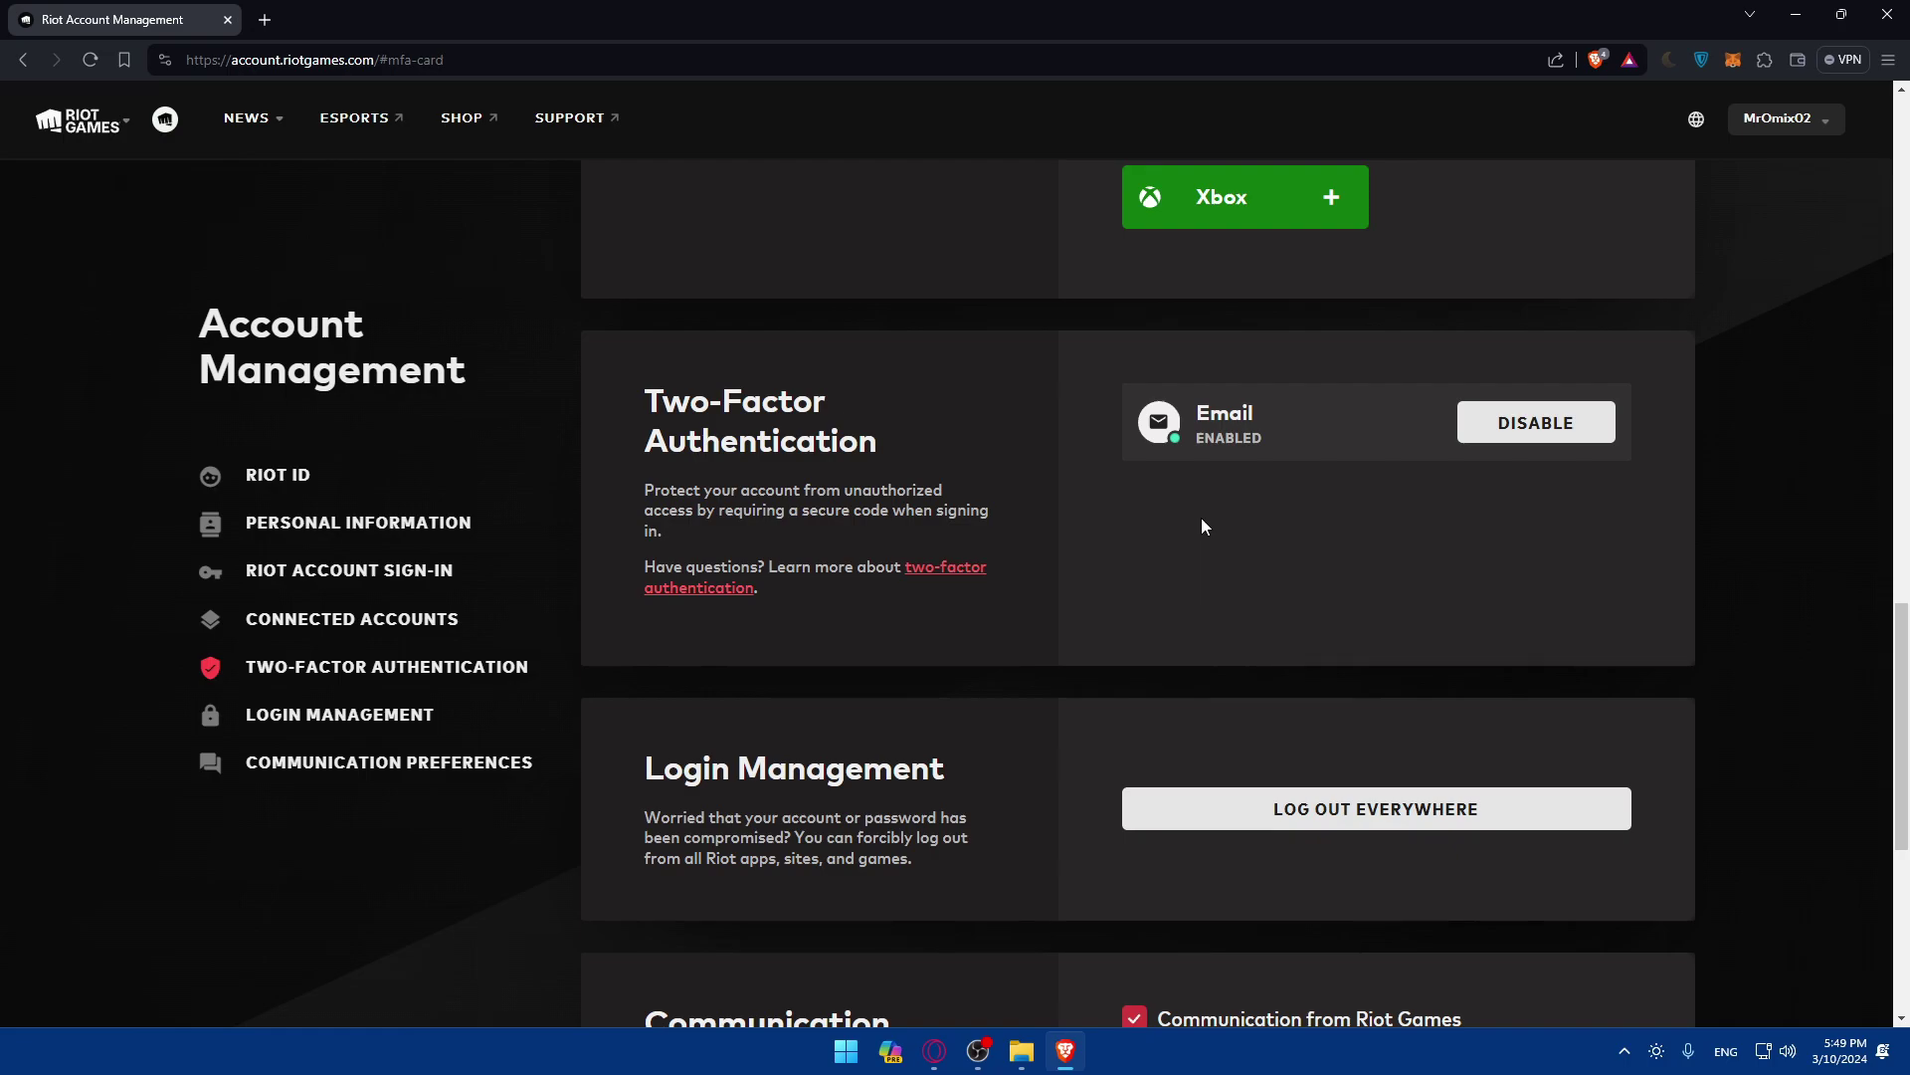
Disable Email 2FA, confirm in the 'Are you sure?' dialog, and reload with F5
click(1563, 423)
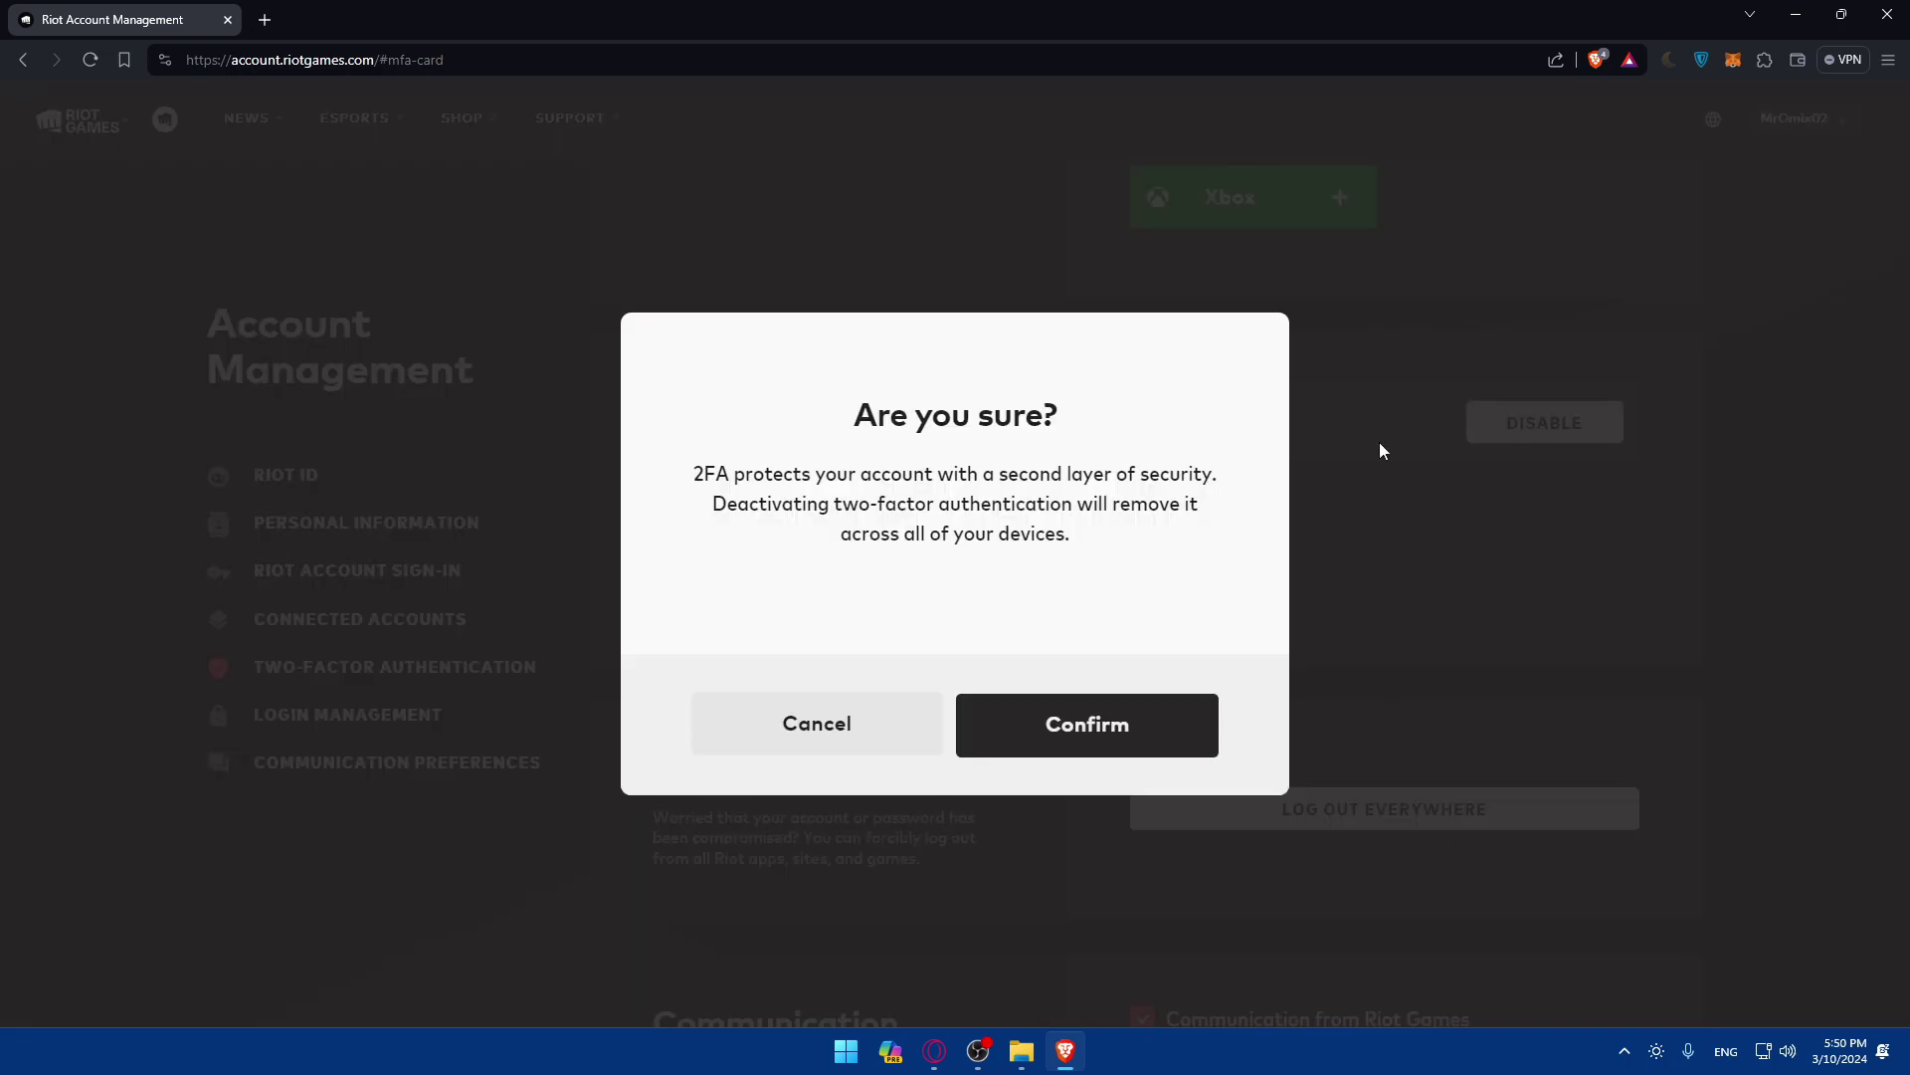
drag(775, 474, 693, 473)
click(862, 480)
click(1057, 743)
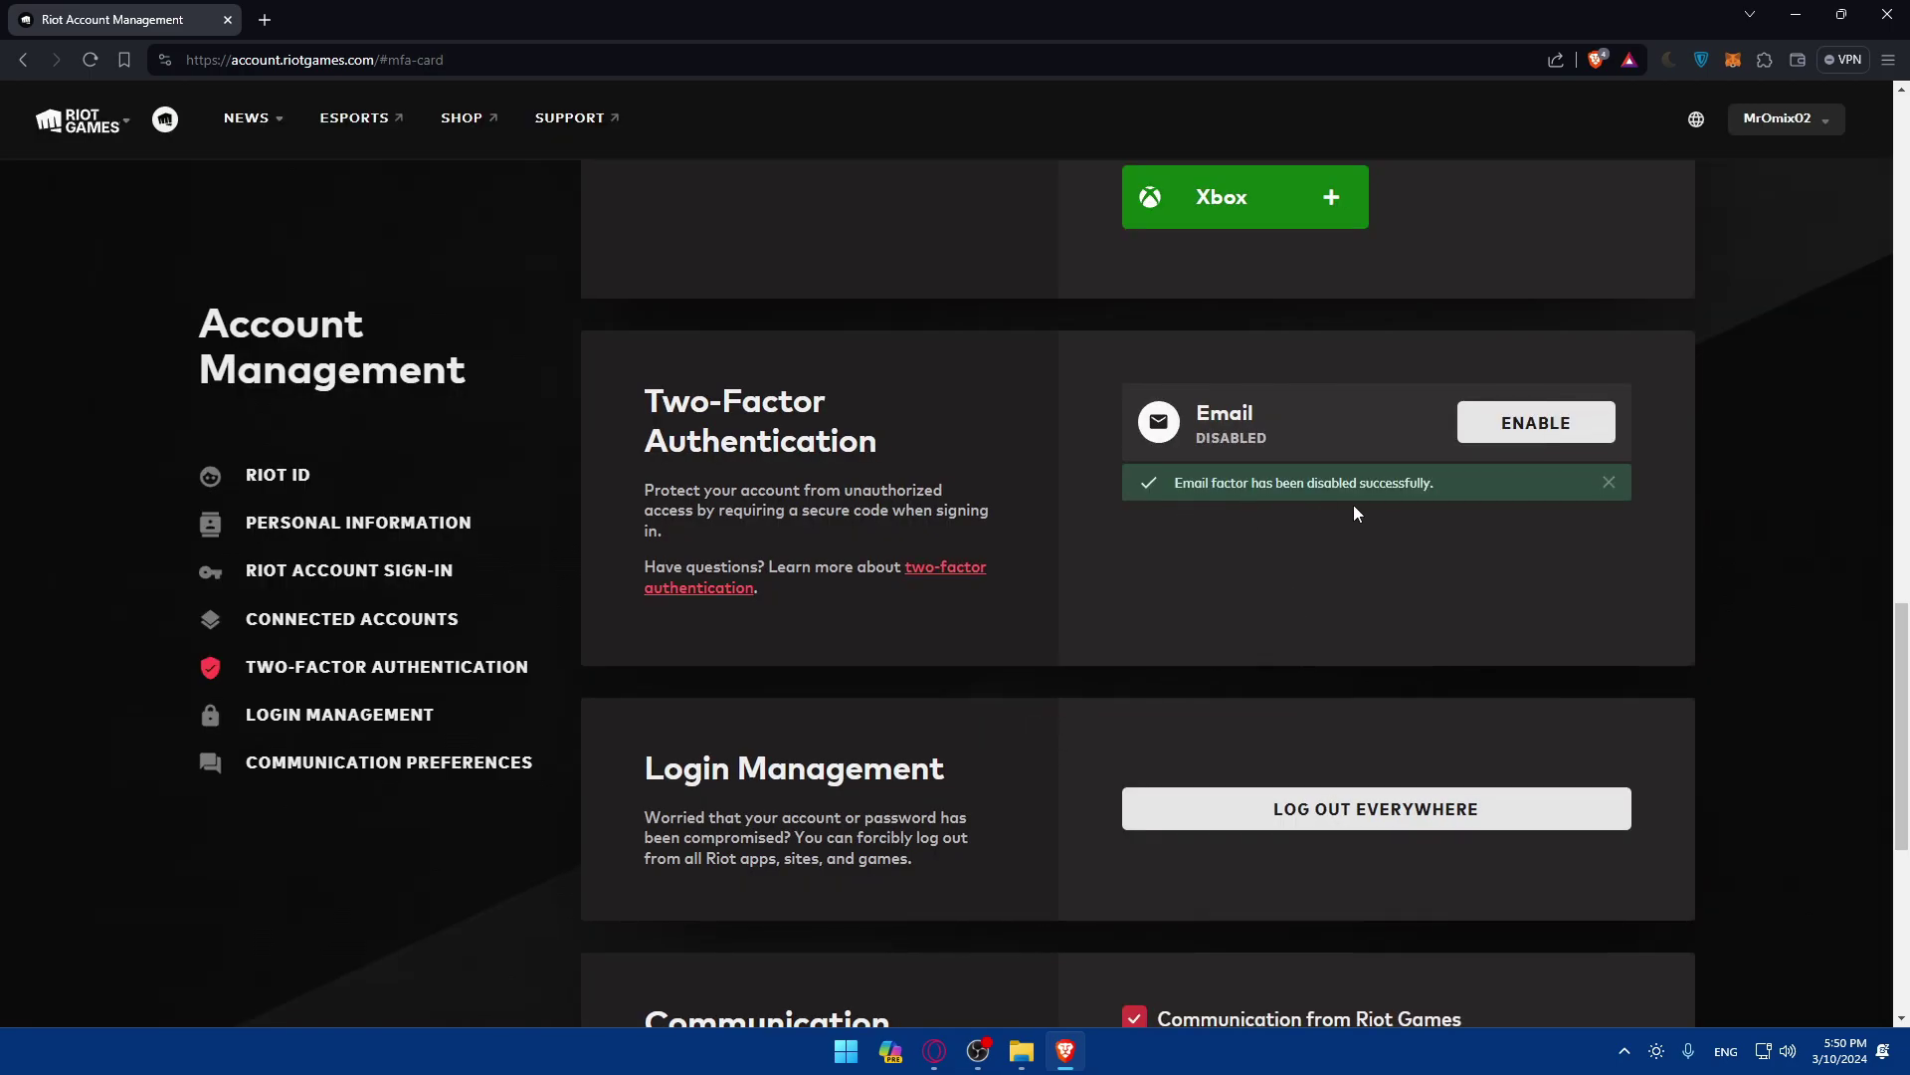
key(F5)
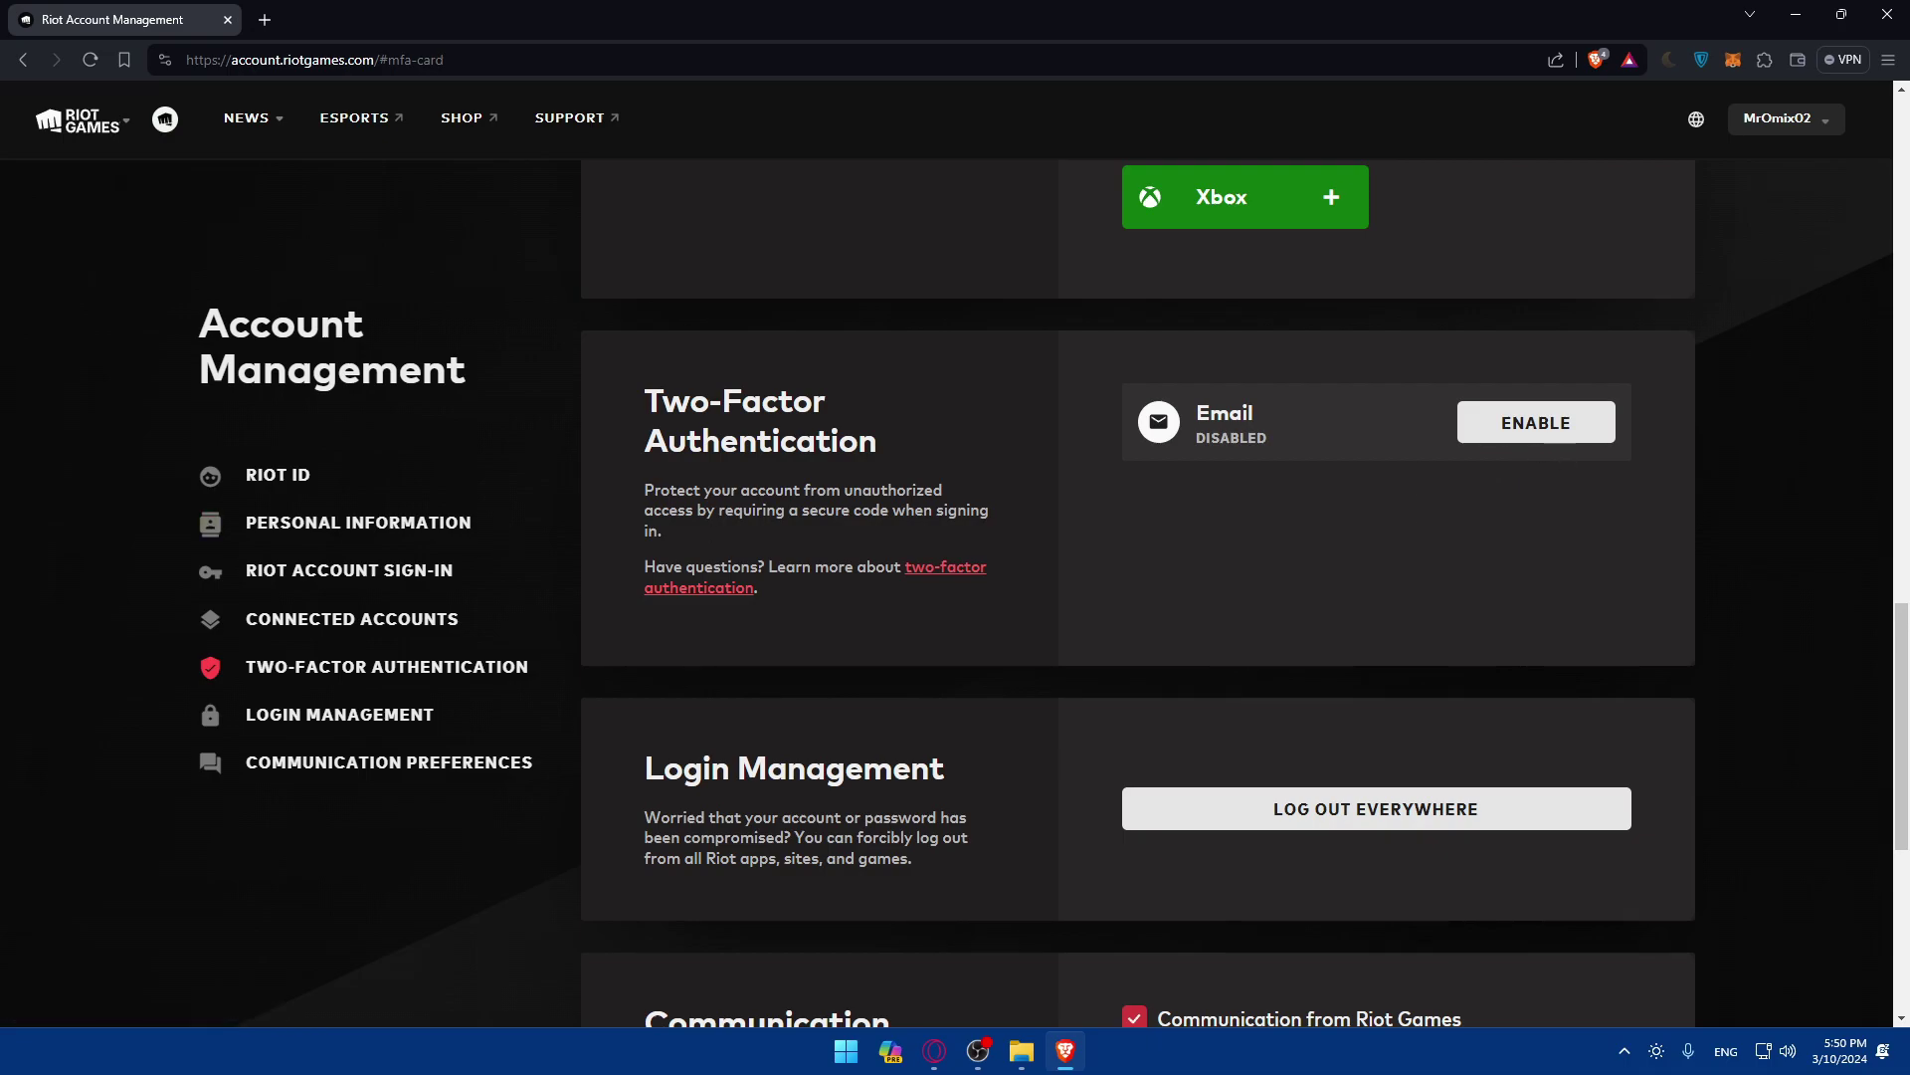
scroll(953, 434, up, 3)
scroll(953, 434, up, 10)
scroll(953, 434, up, 5)
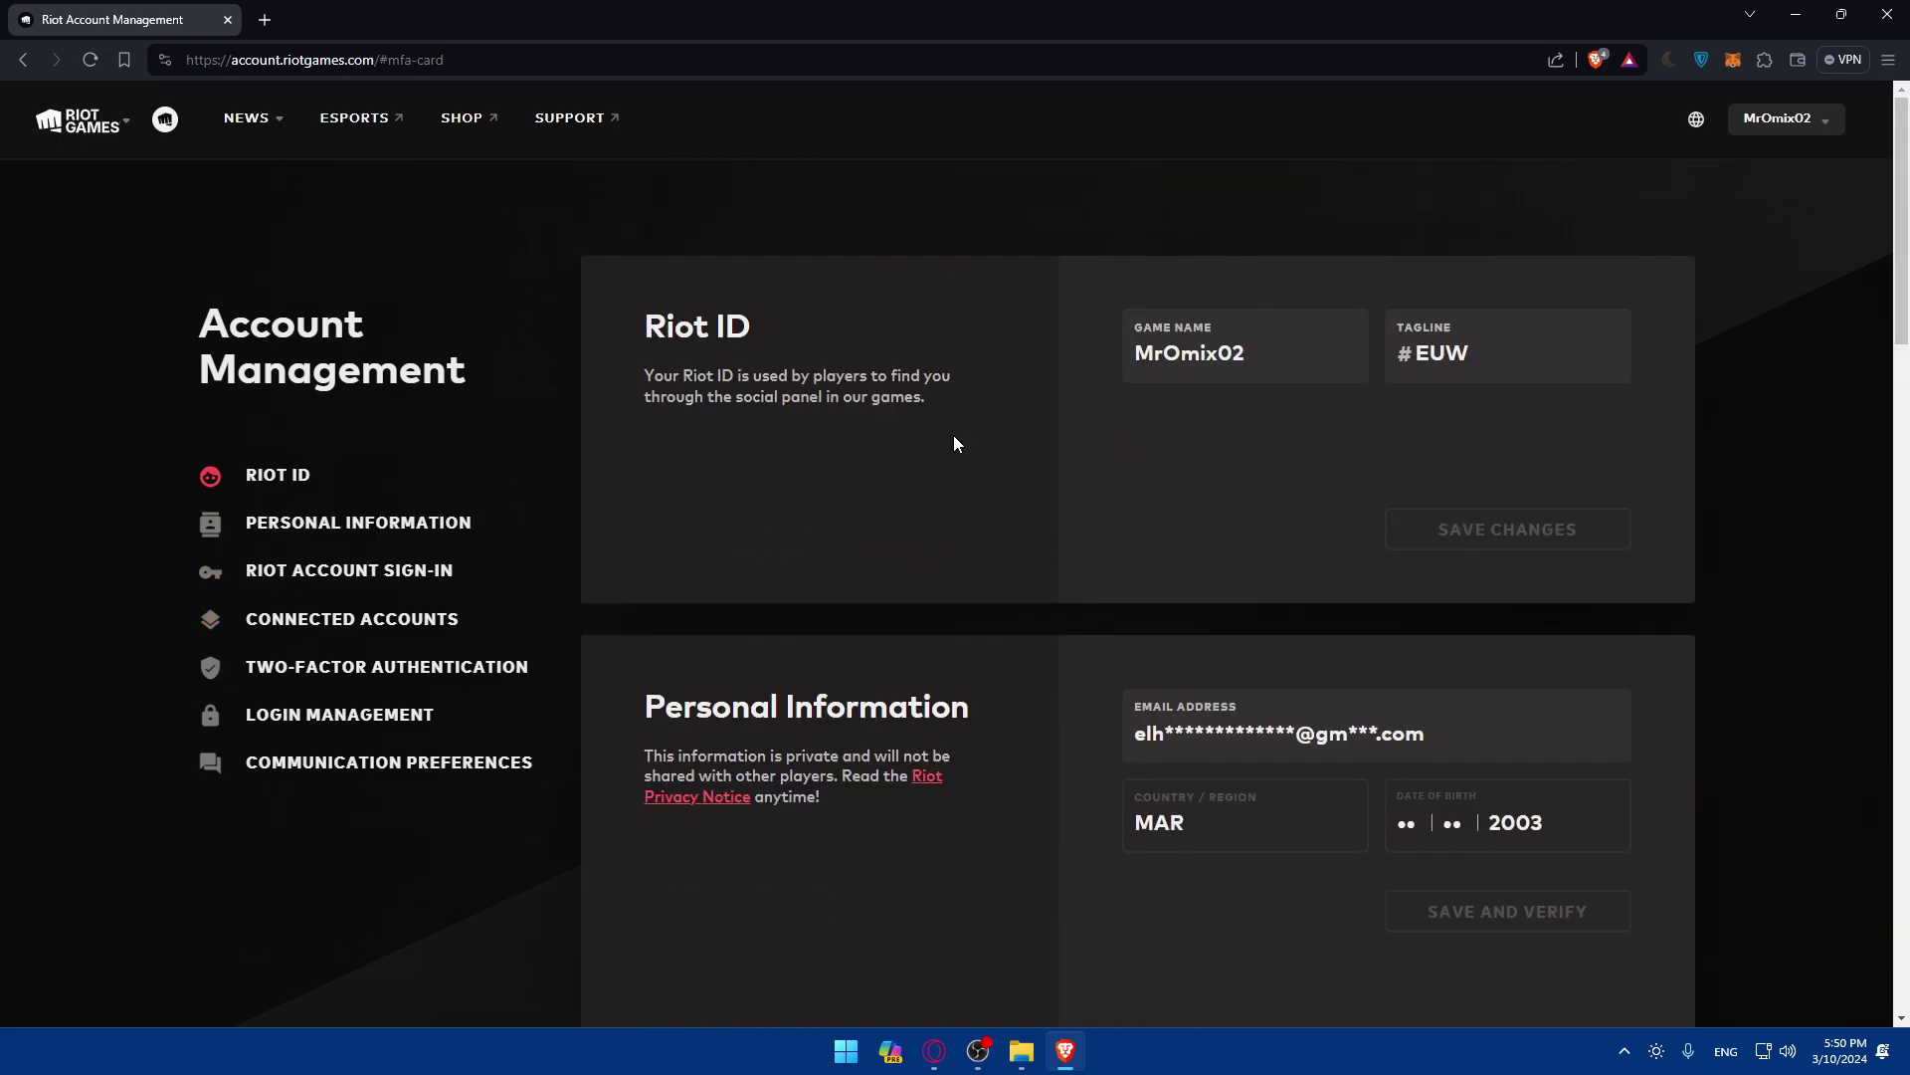
scroll(895, 441, down, 3)
scroll(942, 444, up, 2)
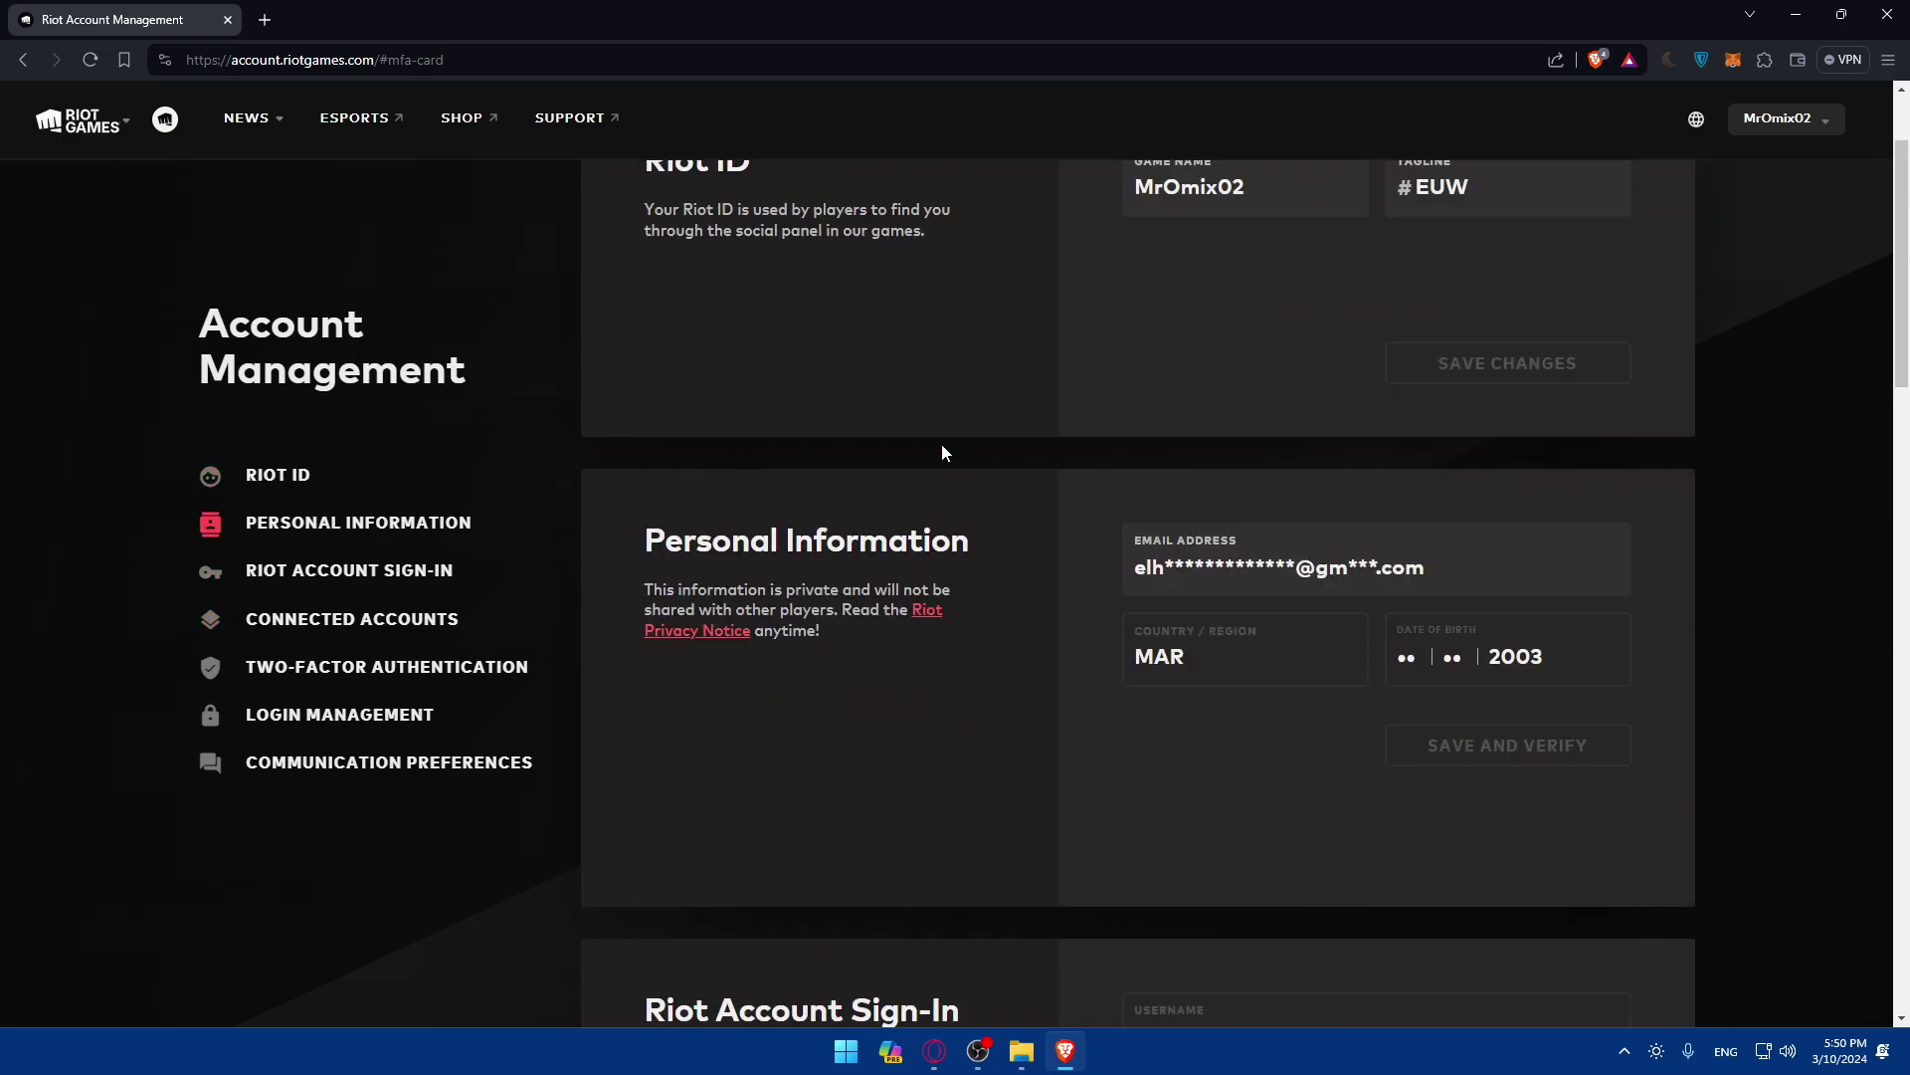
scroll(946, 444, up, 2)
scroll(957, 444, down, 8)
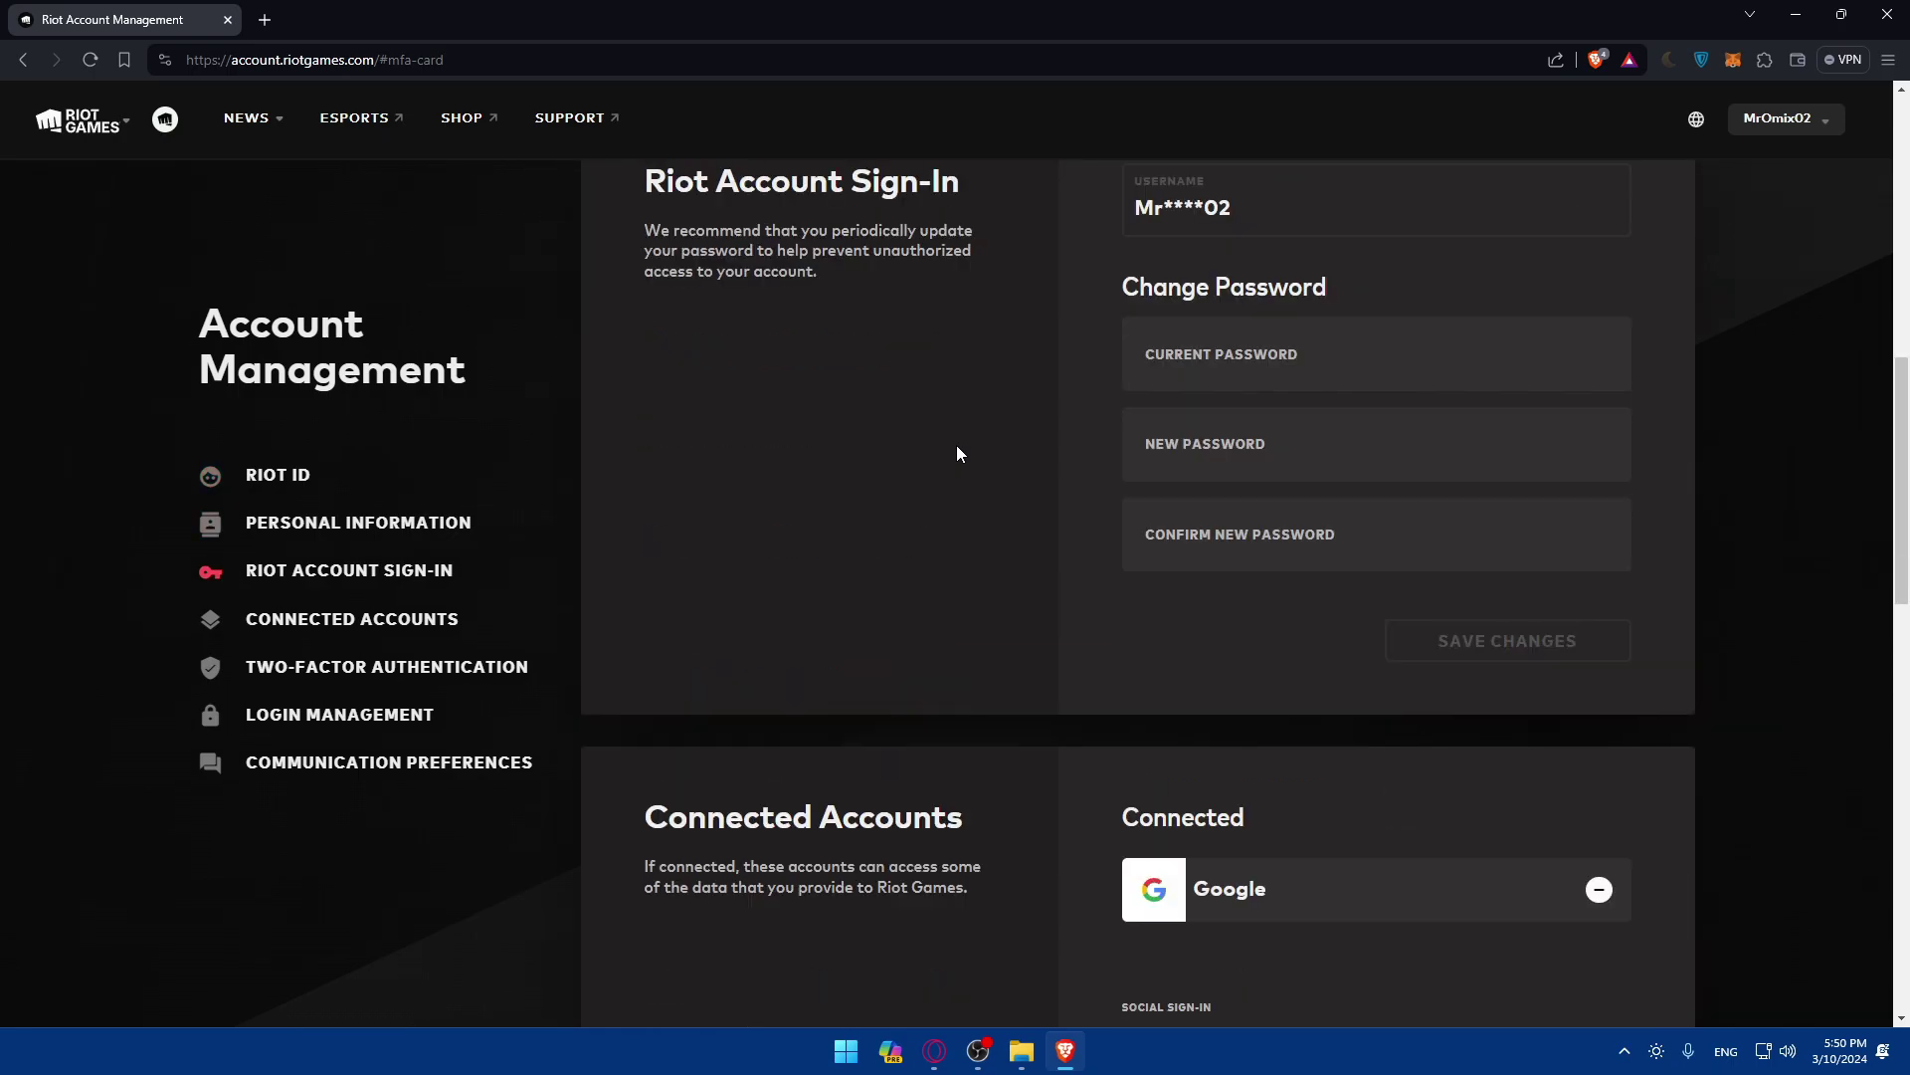
scroll(957, 445, down, 5)
scroll(1050, 435, down, 5)
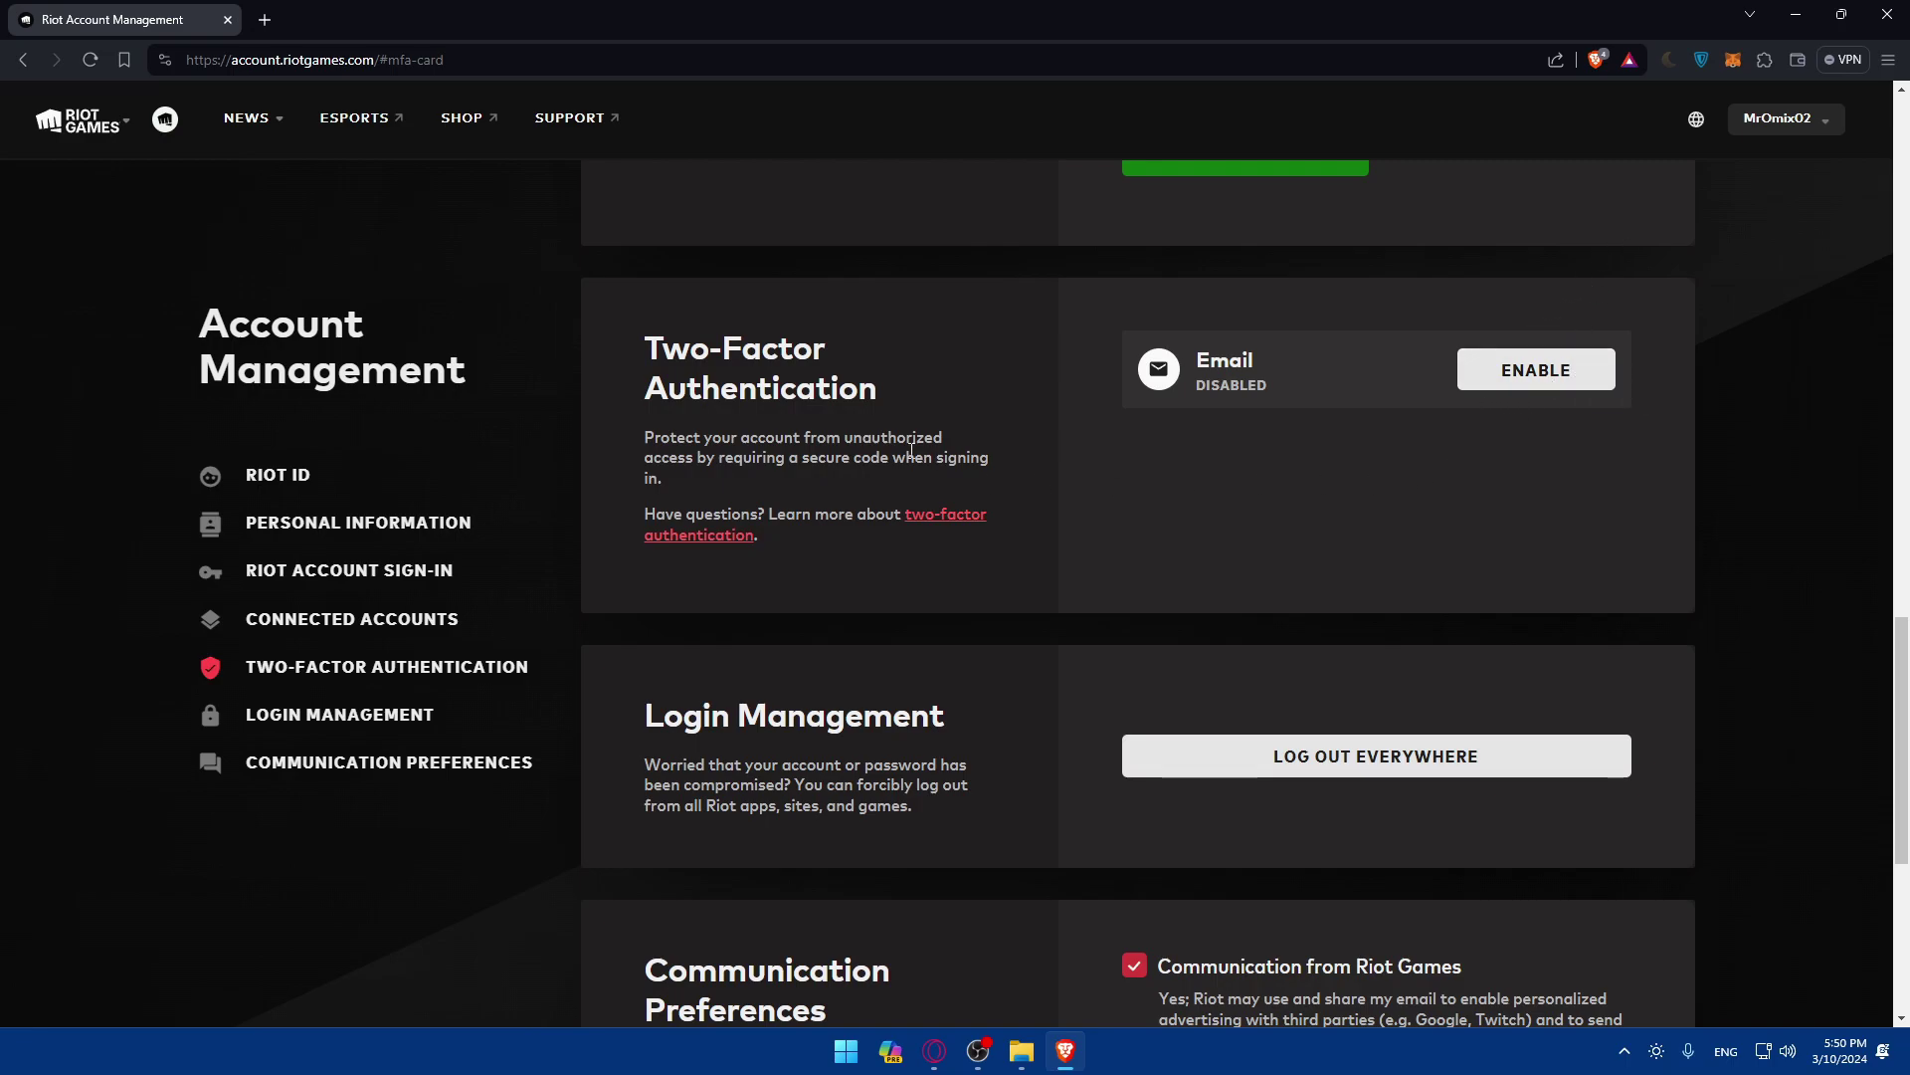
scroll(1042, 507, down, 5)
scroll(1048, 502, up, 10)
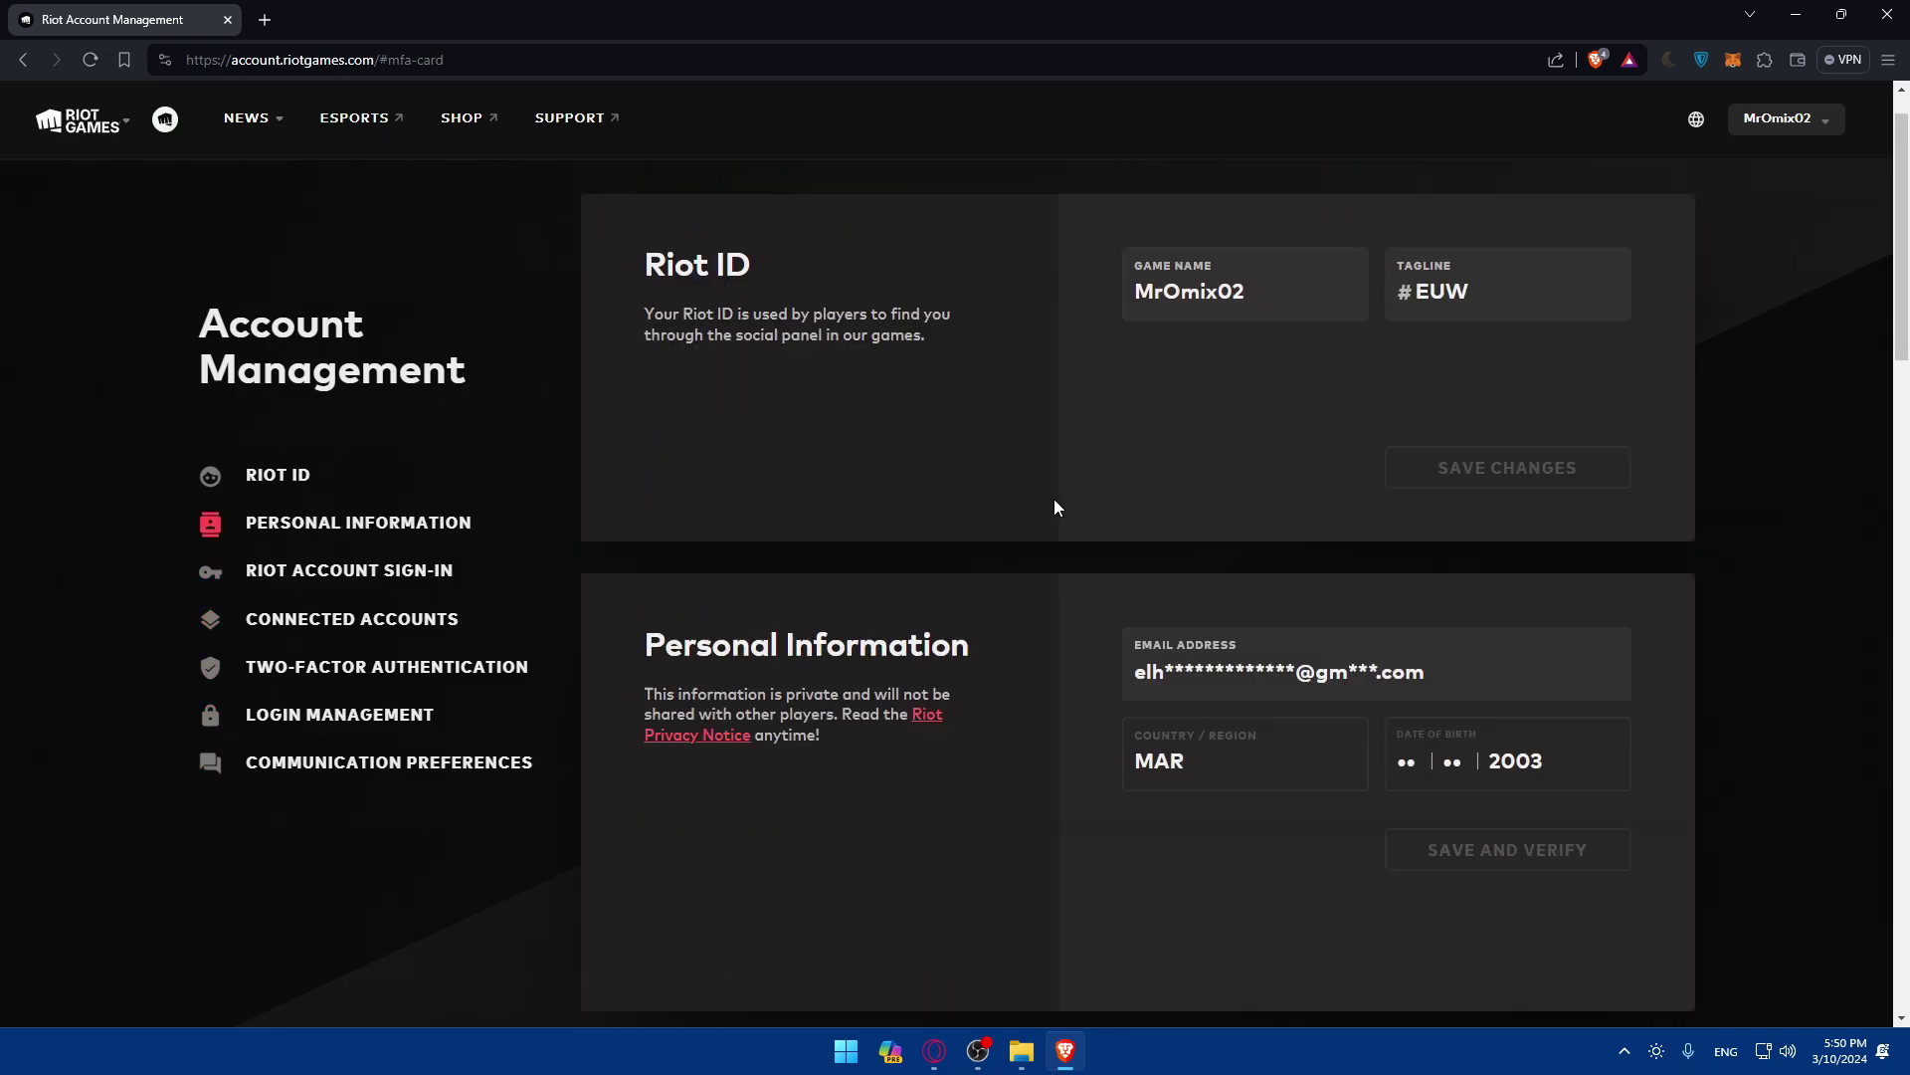
scroll(1094, 547, down, 5)
scroll(1095, 497, down, 10)
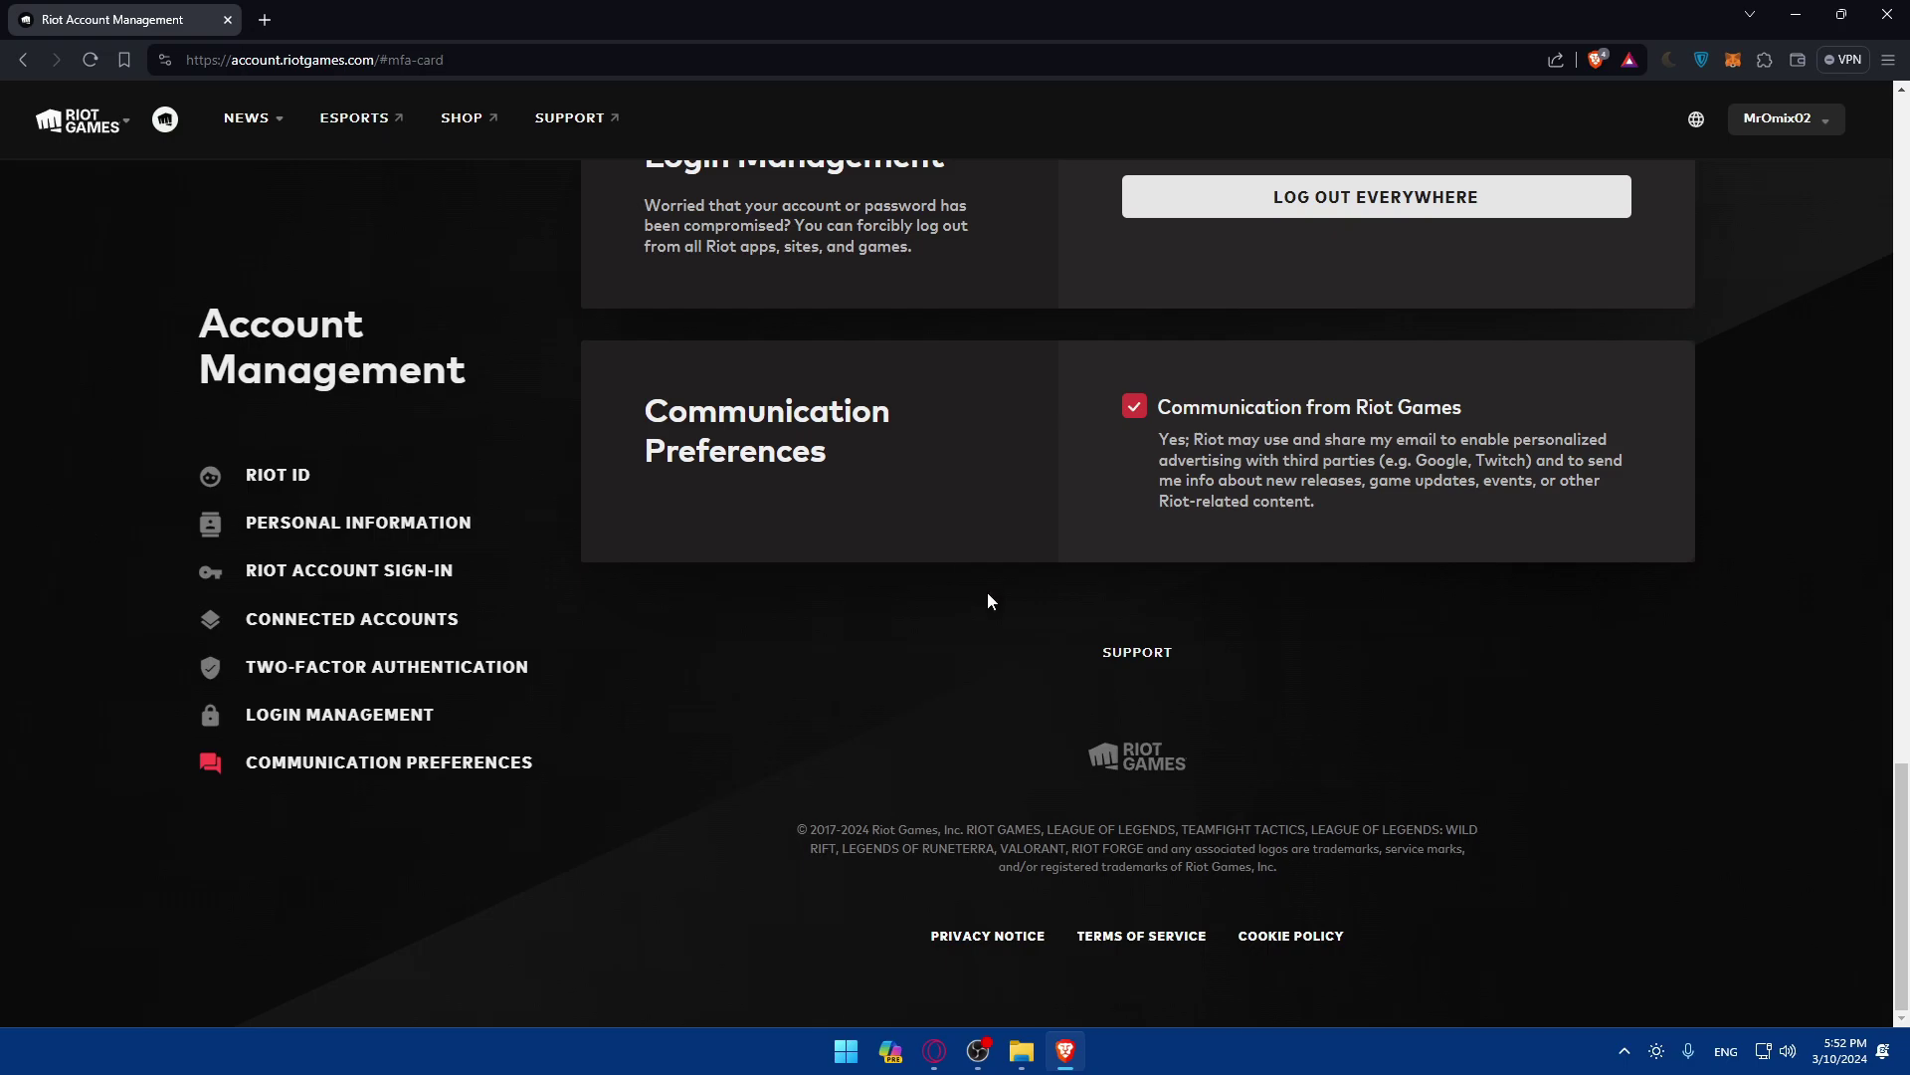
Close the Riot Account Management tab and minimize Brave to reveal the Death Star desktop
scroll(1009, 634, up, 10)
scroll(1007, 637, up, 10)
scroll(766, 555, up, 5)
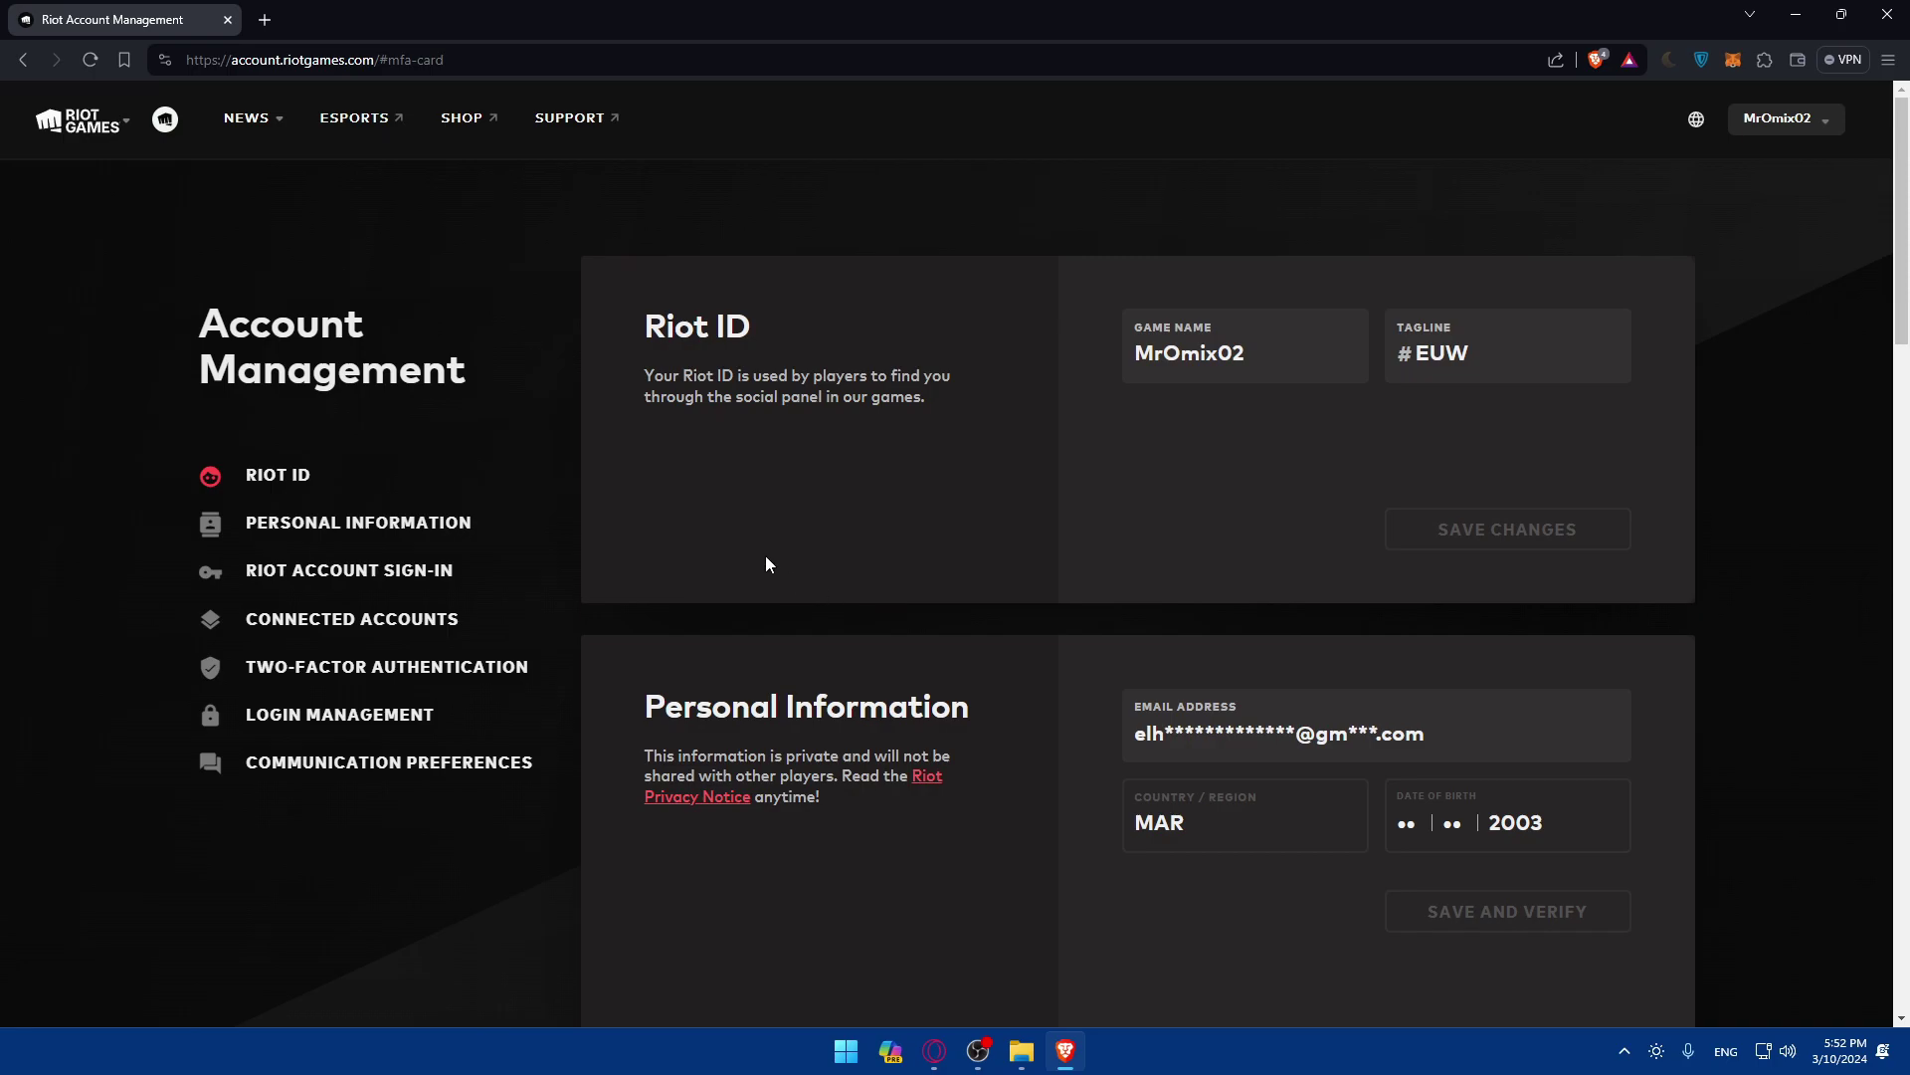
click(264, 19)
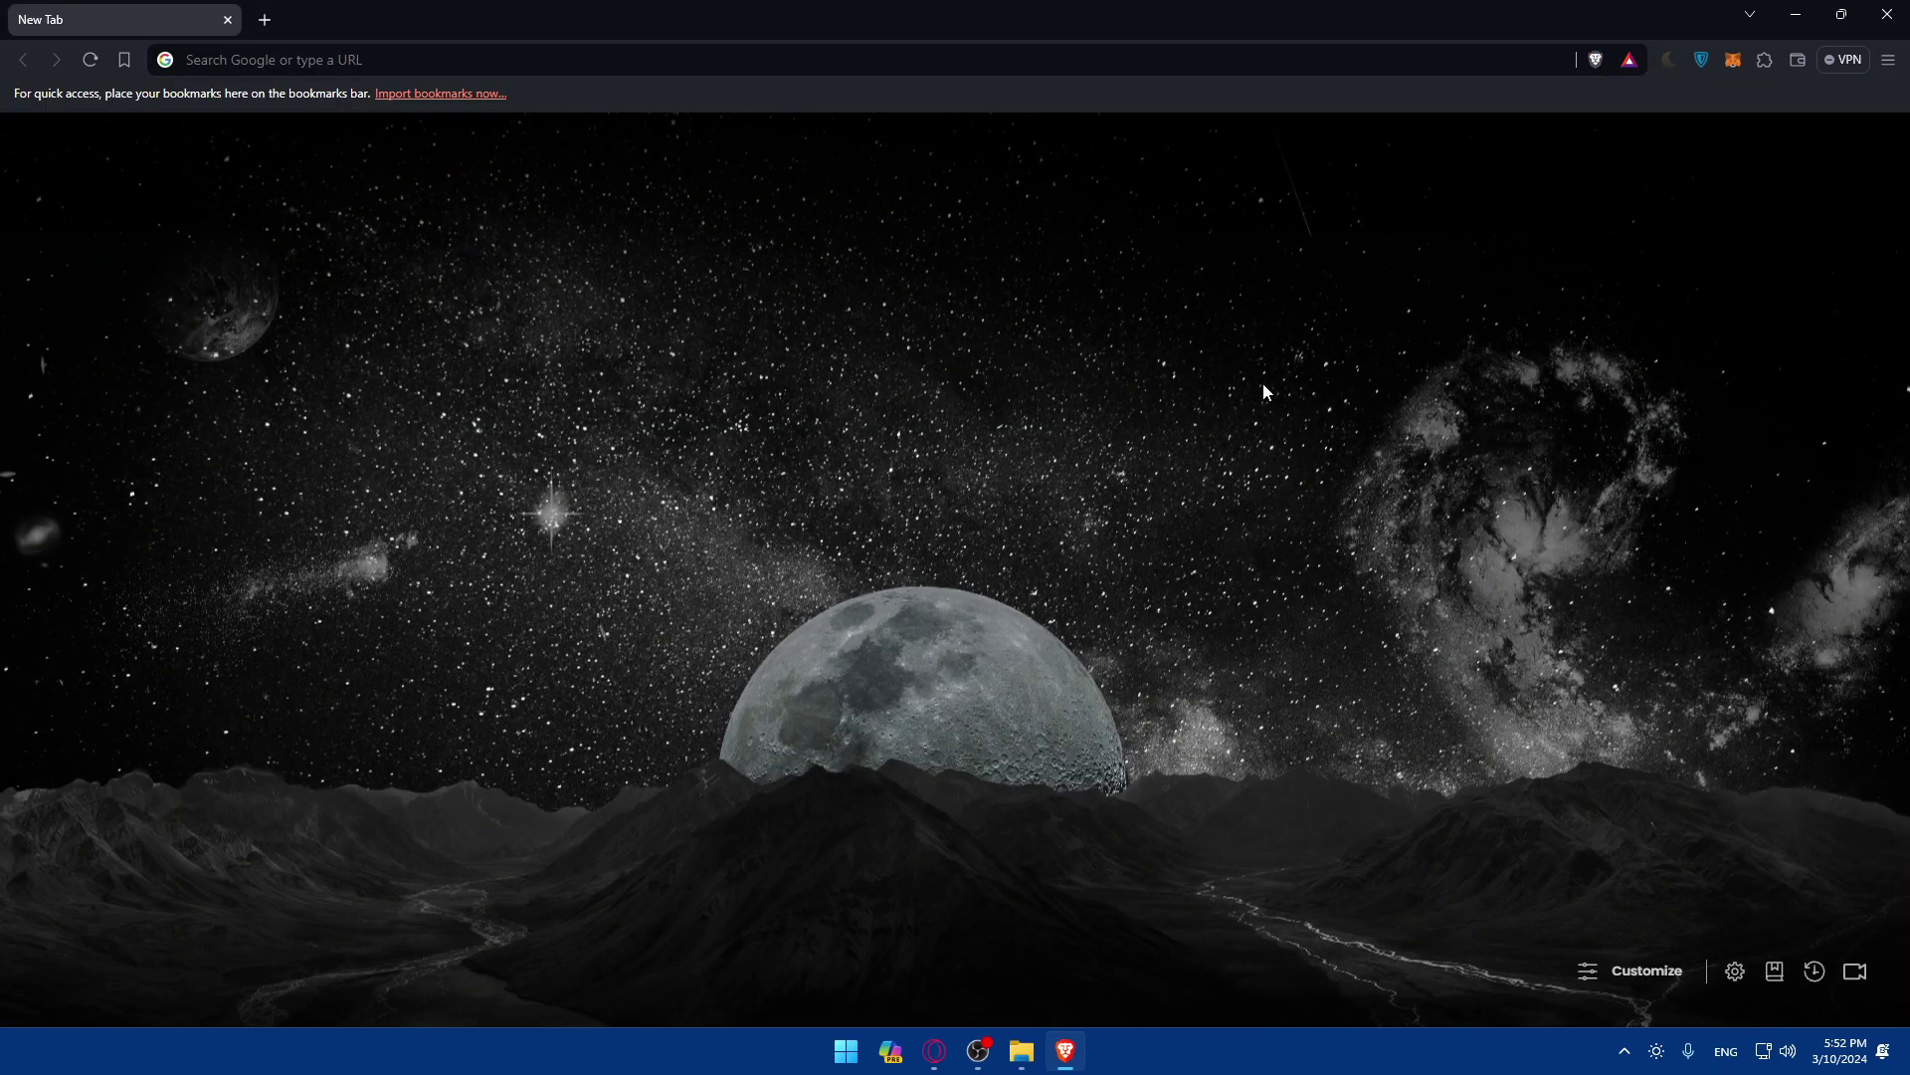
click(1796, 14)
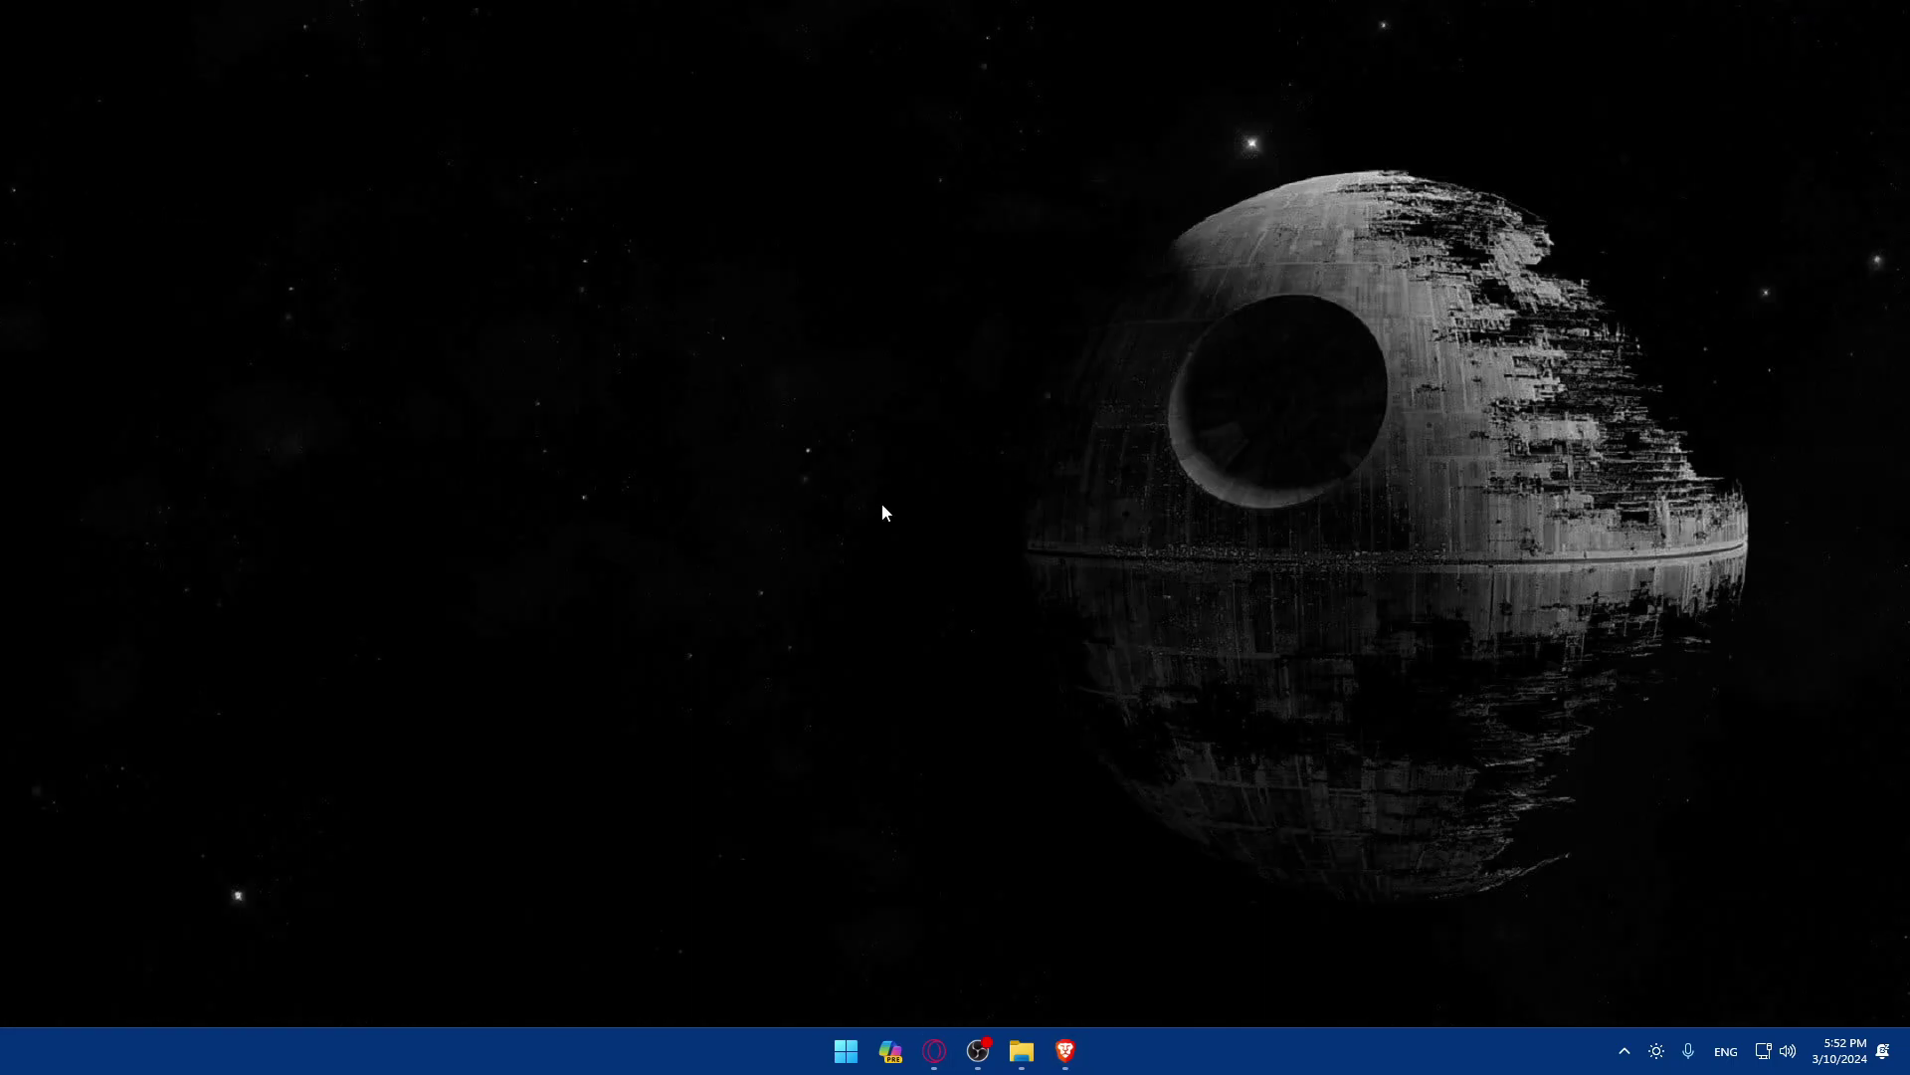